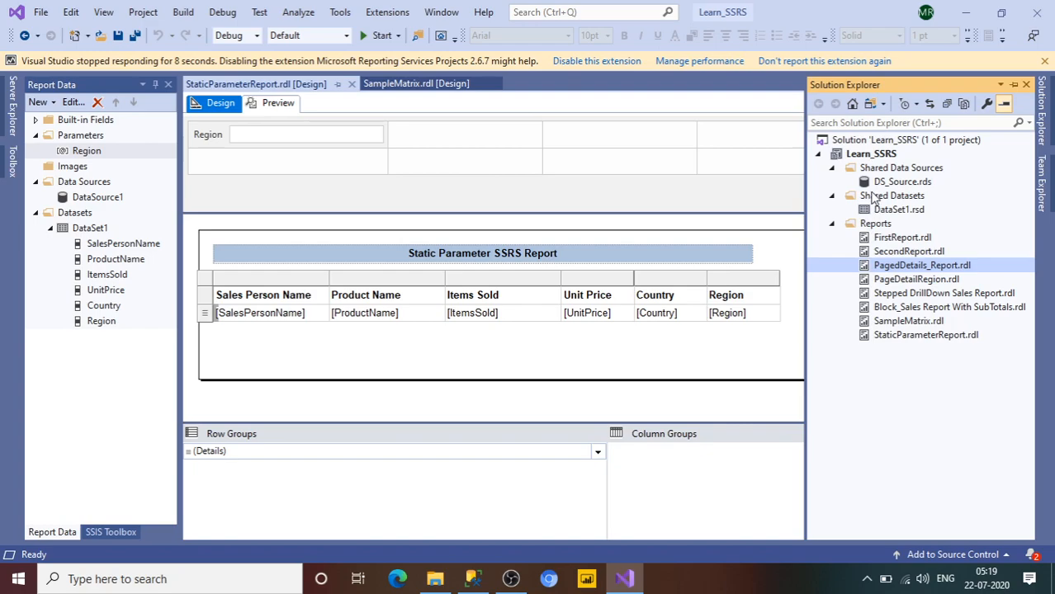
Add a new blank report named SingleValuedDynamicParameter.rdl to the project's Reports folder.
{"action": "right_click", "coordinate": [883, 231]}
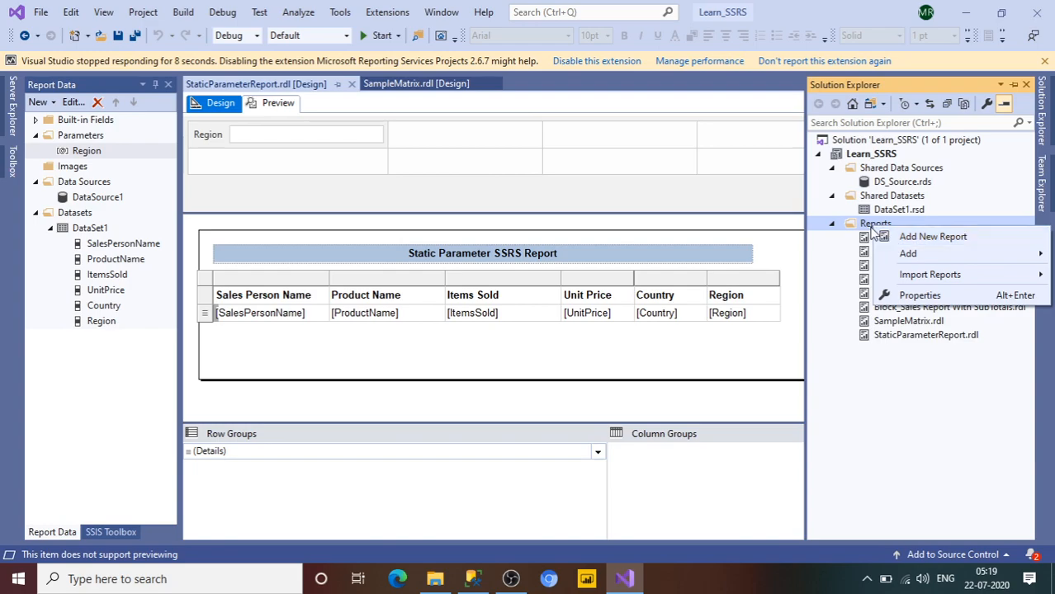
{"action": "mouse_move", "coordinate": [909, 253]}
{"action": "left_click", "coordinate": [857, 257]}
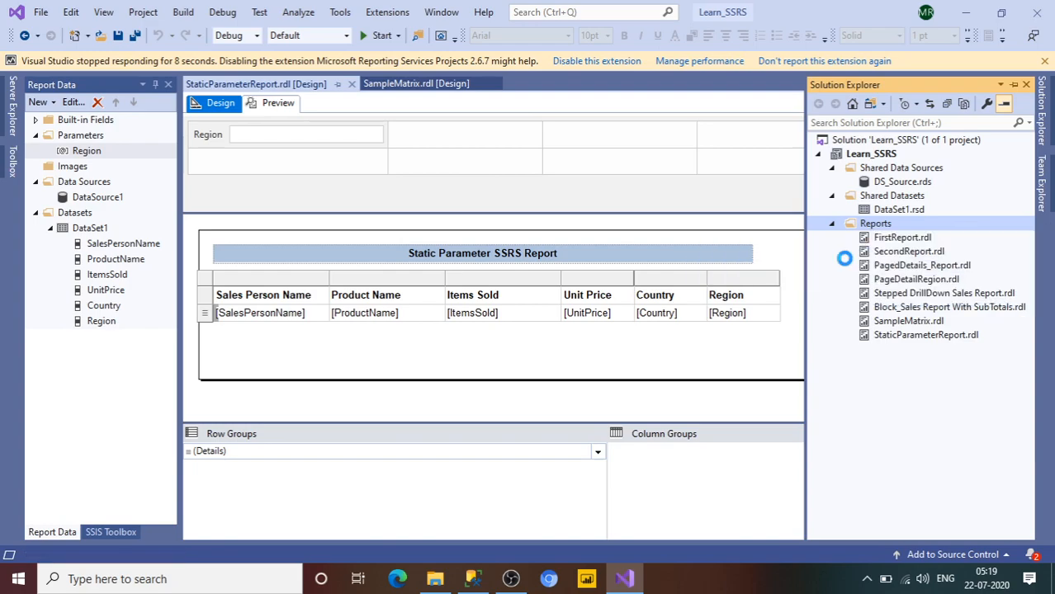
{"action": "left_click", "coordinate": [478, 122]}
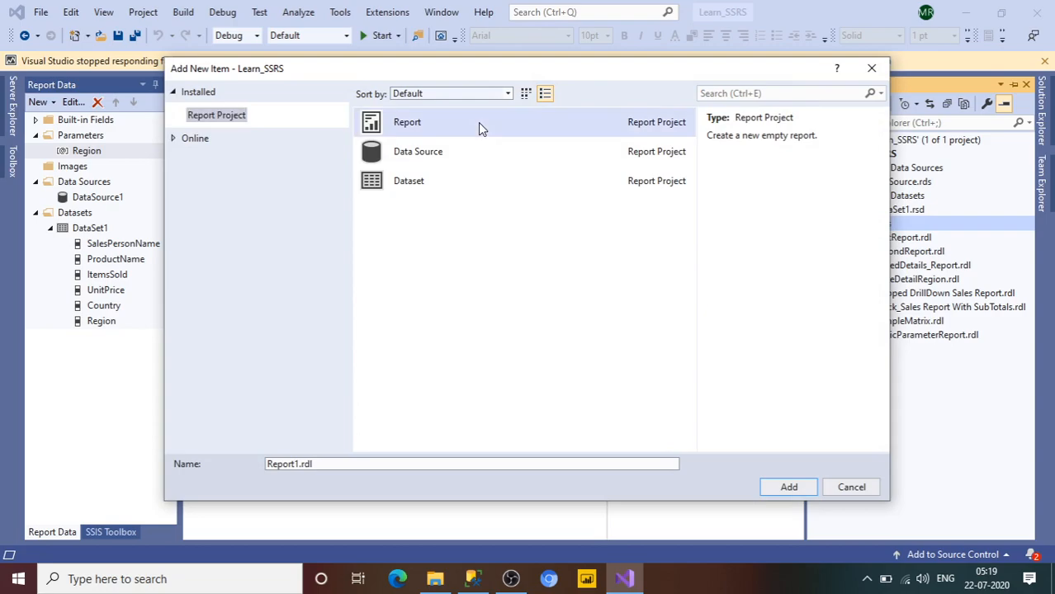
{"action": "left_click_drag", "start_coordinate": [298, 469], "coordinate": [261, 466]}
{"action": "type", "text": "Single"}
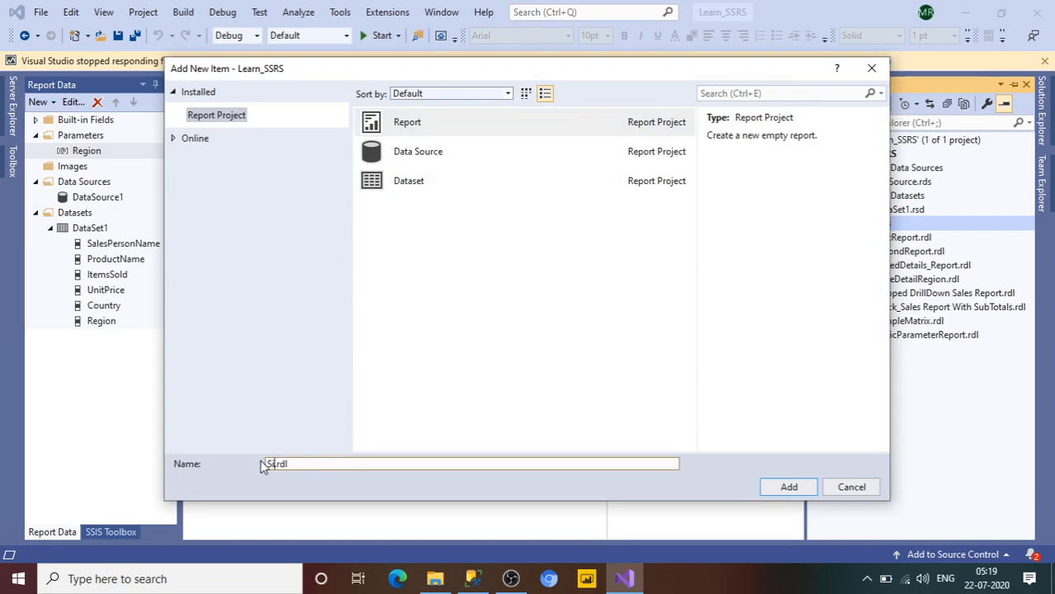
{"action": "type", "text": "ValuedDynamicParameter"}
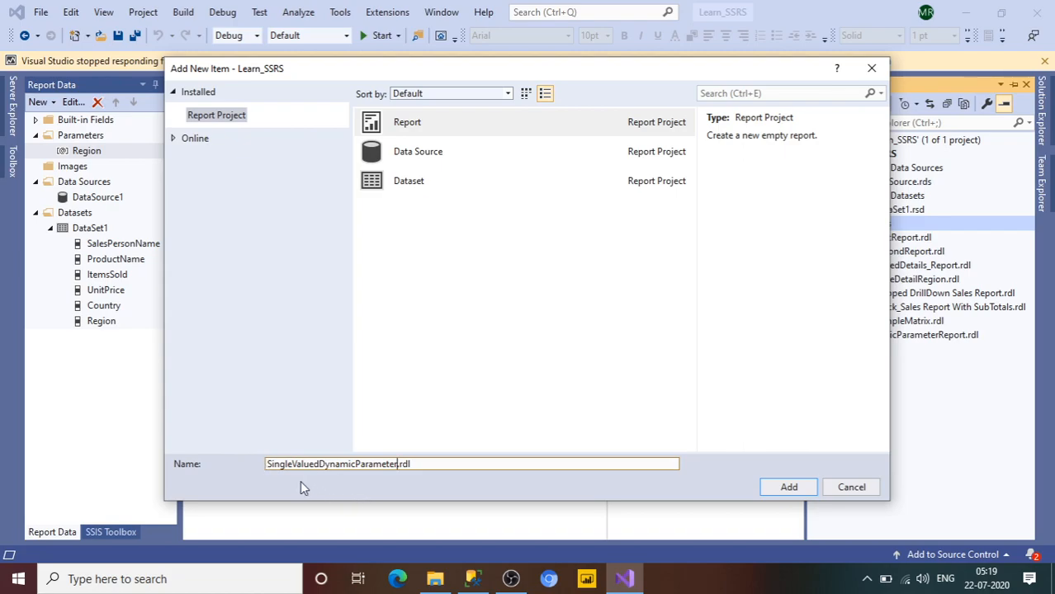
{"action": "left_click", "coordinate": [790, 488]}
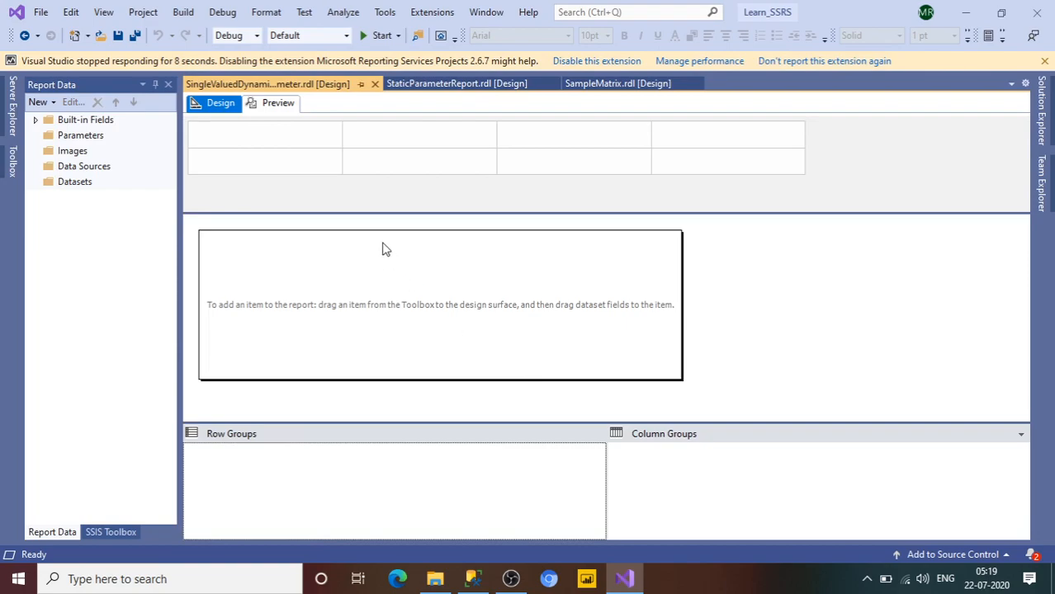
Start a new embedded data source for the report and set its connection type to Microsoft SQL Server.
{"action": "right_click", "coordinate": [76, 168]}
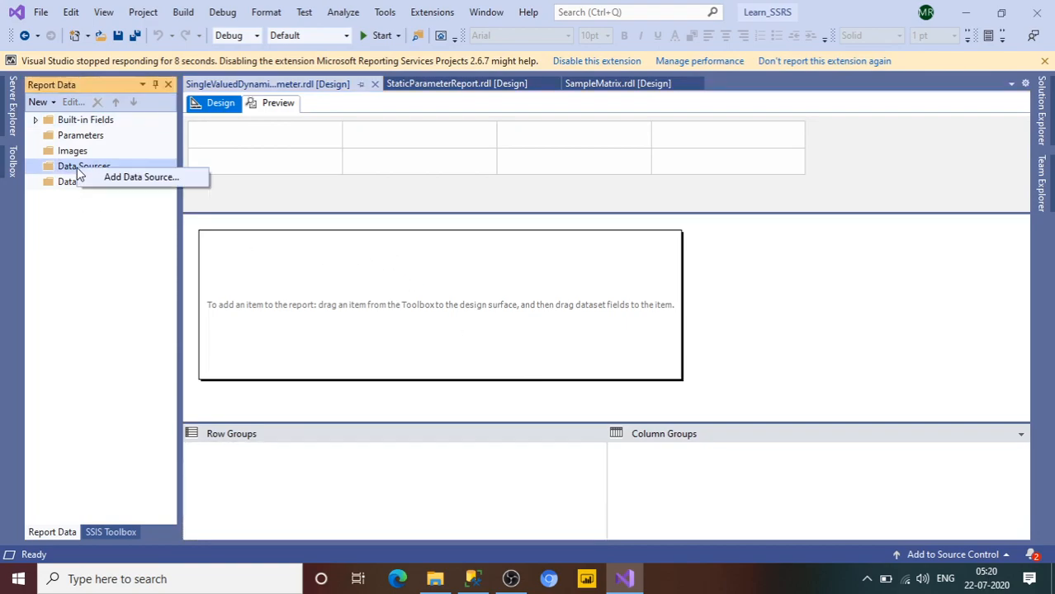
{"action": "left_click", "coordinate": [124, 178]}
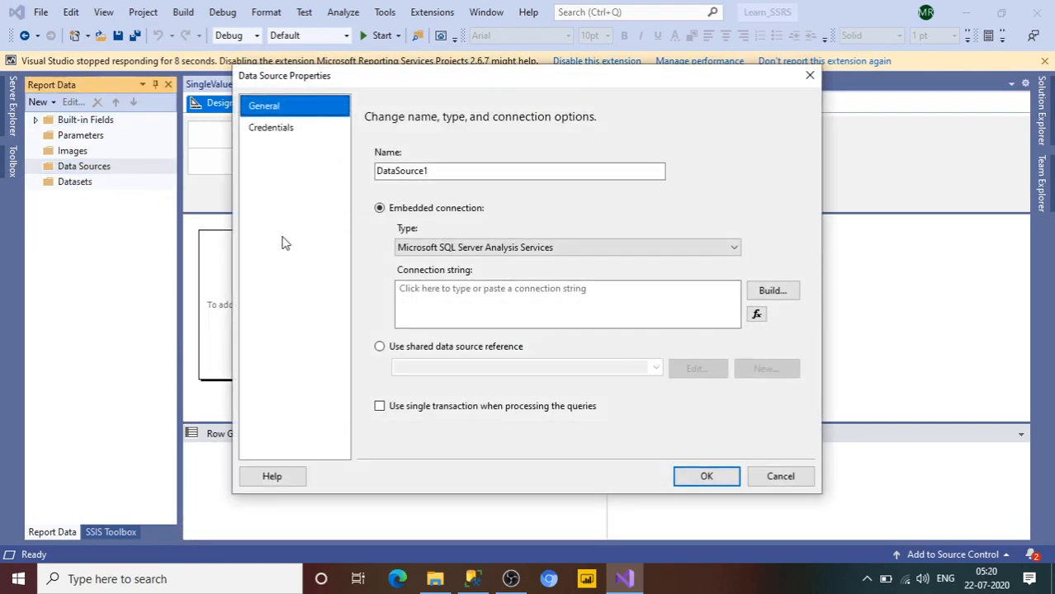
{"action": "left_click", "coordinate": [791, 294]}
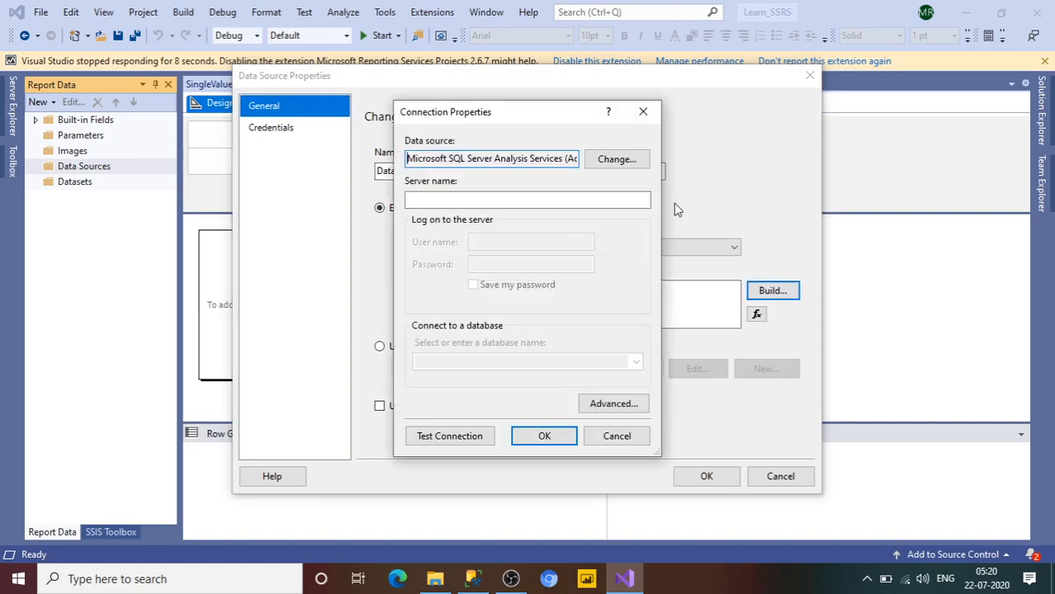
{"action": "left_click", "coordinate": [643, 115]}
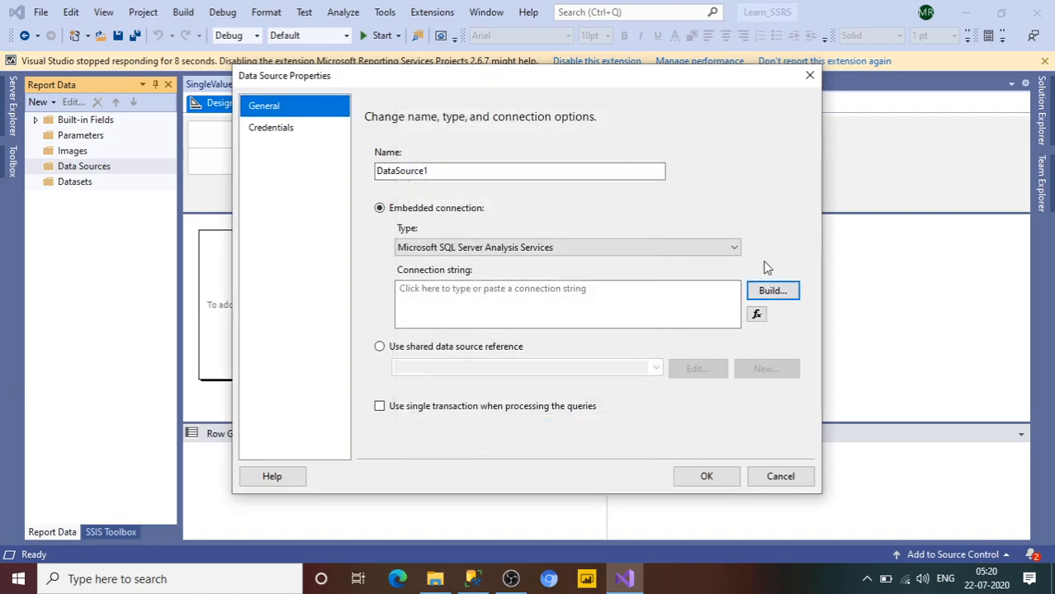
{"action": "left_click", "coordinate": [677, 250]}
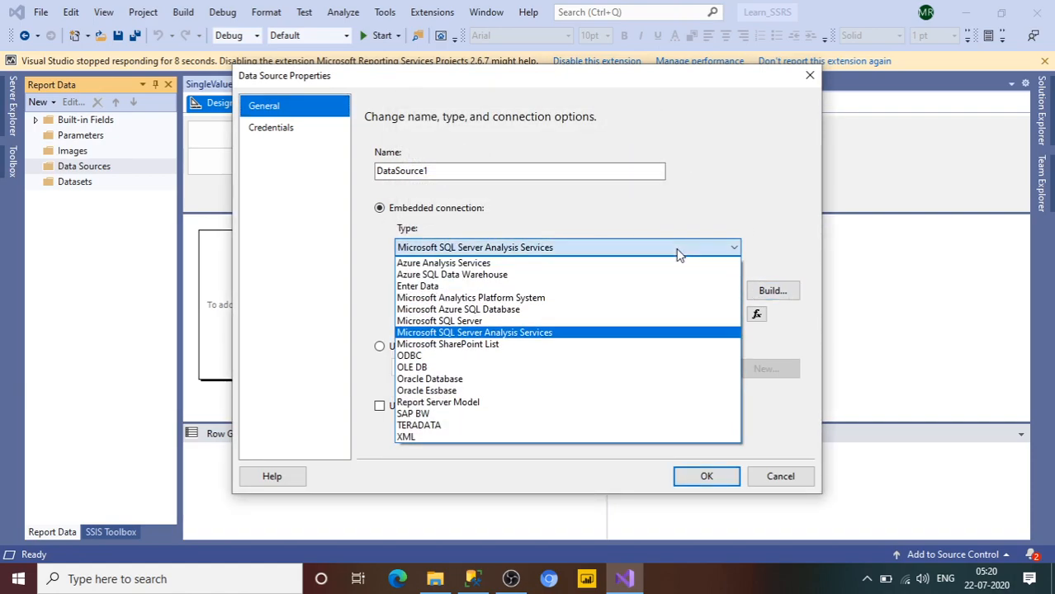
{"action": "left_click", "coordinate": [505, 324]}
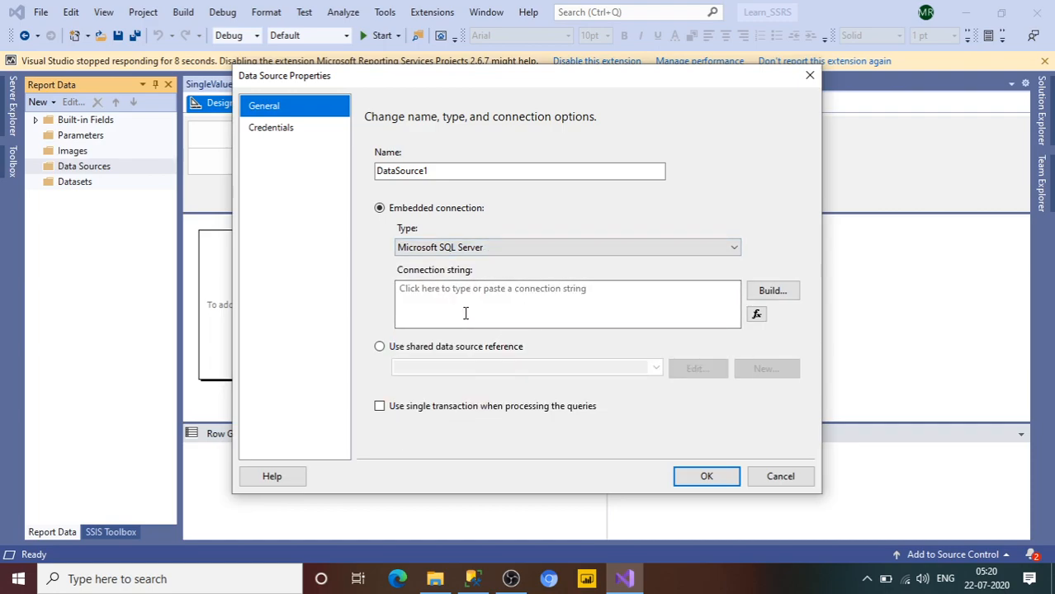
Build the connection string with server name LAPTOP-NG5LE6JG\SS17, taken from the server connection dialog in SQL Server Management Studio.
{"action": "left_click", "coordinate": [773, 292]}
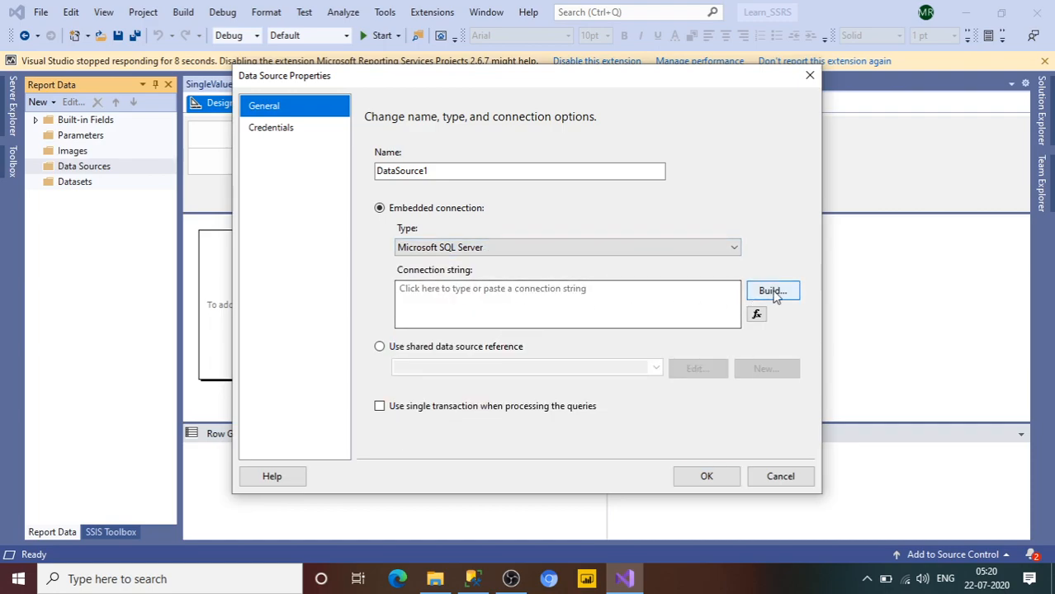
{"action": "left_click", "coordinate": [473, 578]}
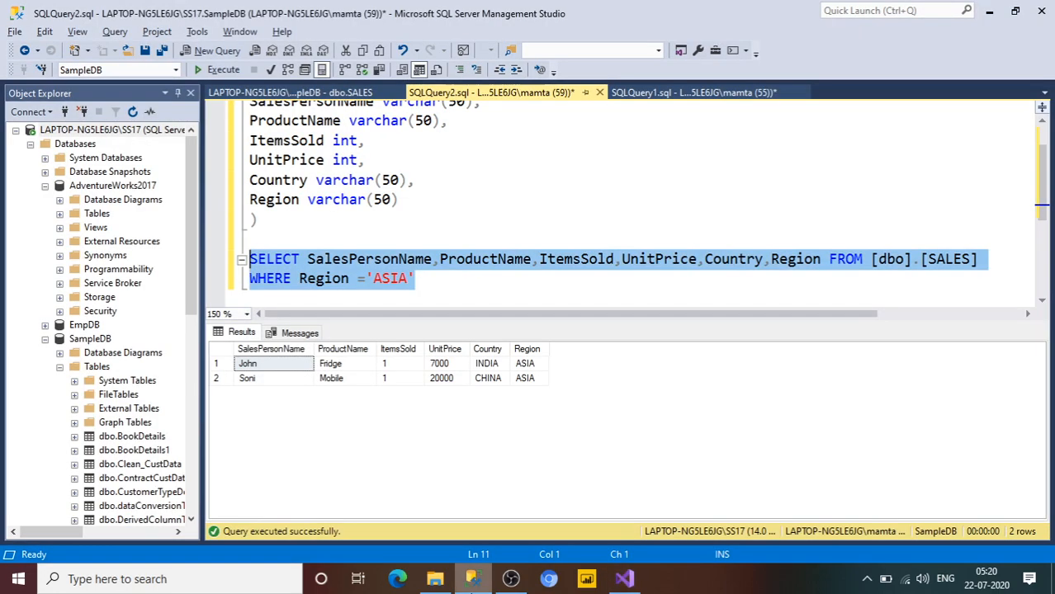
{"action": "left_click", "coordinate": [28, 111]}
{"action": "left_click", "coordinate": [52, 132]}
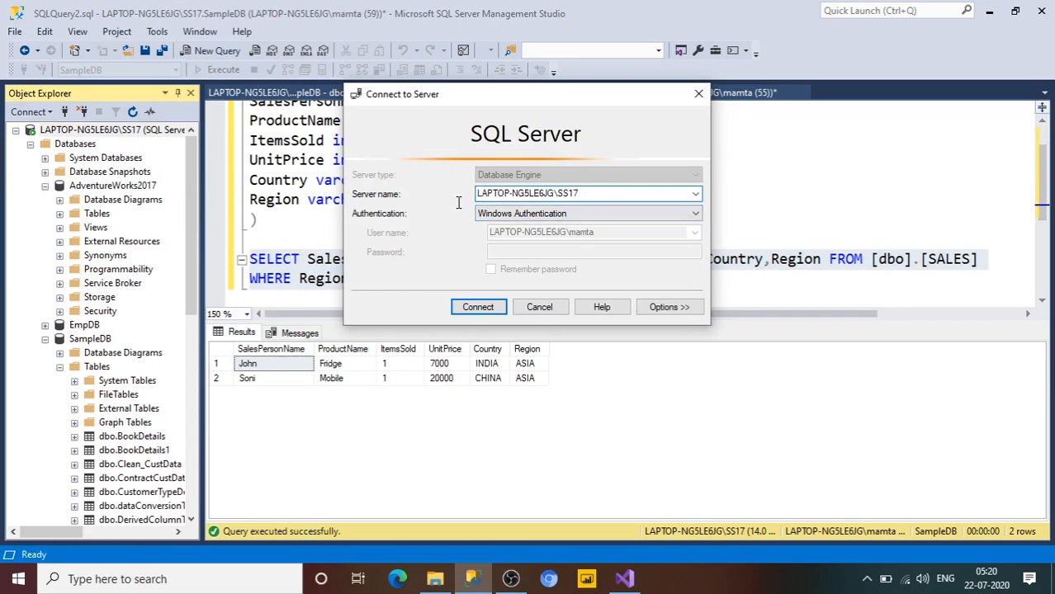
{"action": "left_click", "coordinate": [539, 307]}
{"action": "left_click", "coordinate": [624, 579]}
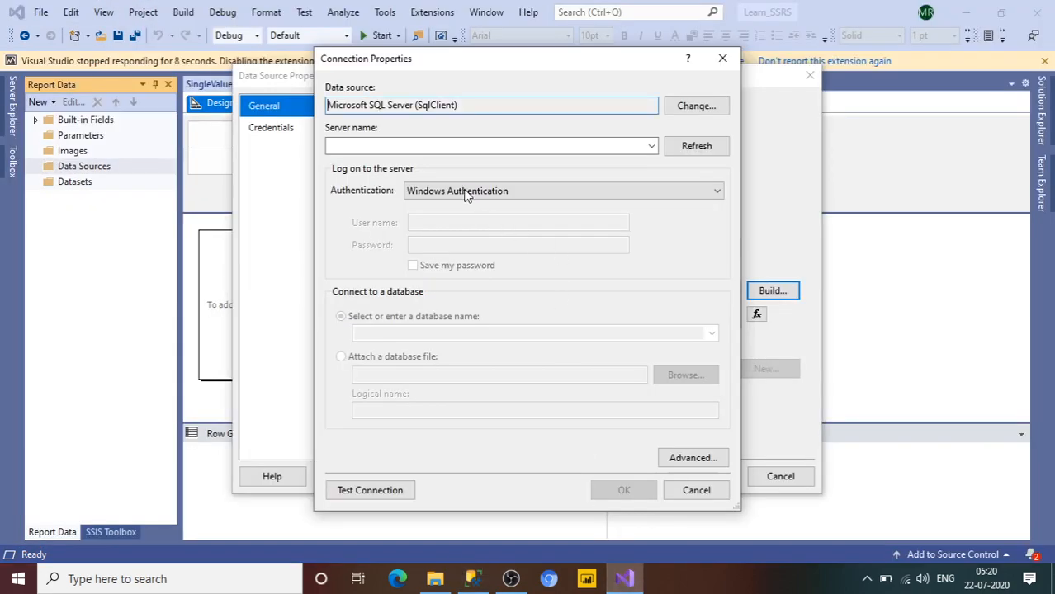
{"action": "left_click", "coordinate": [444, 149]}
{"action": "type", "text": "LAPTOP-NG5LE6JG\\SS17"}
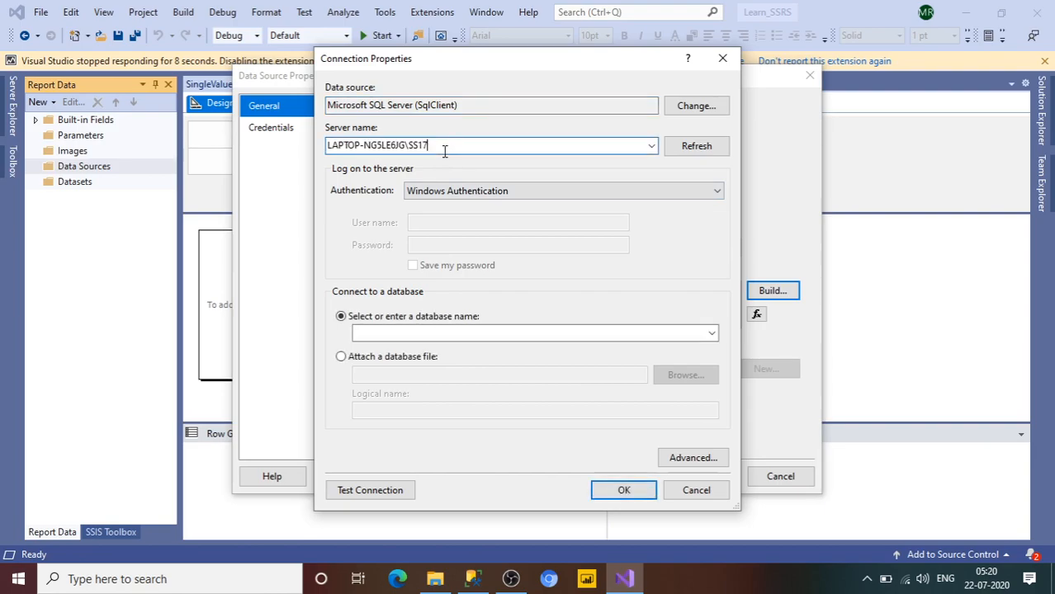
Connect the data source to the SampleDB database, test the connection, and save it with Windows Authentication.
{"action": "left_click", "coordinate": [712, 333]}
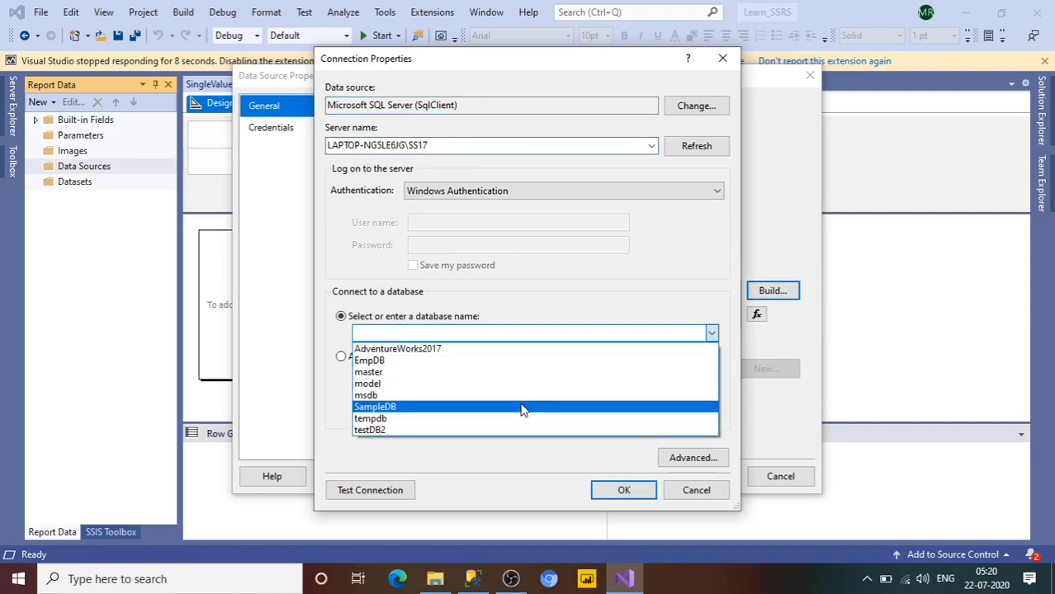
{"action": "left_click", "coordinate": [481, 408]}
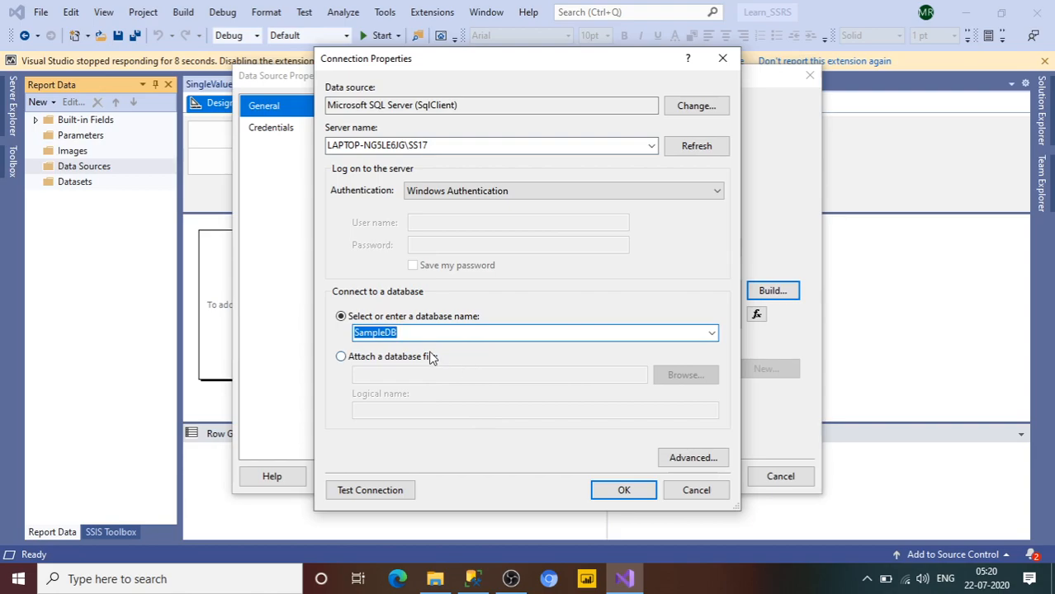
{"action": "left_click", "coordinate": [392, 490]}
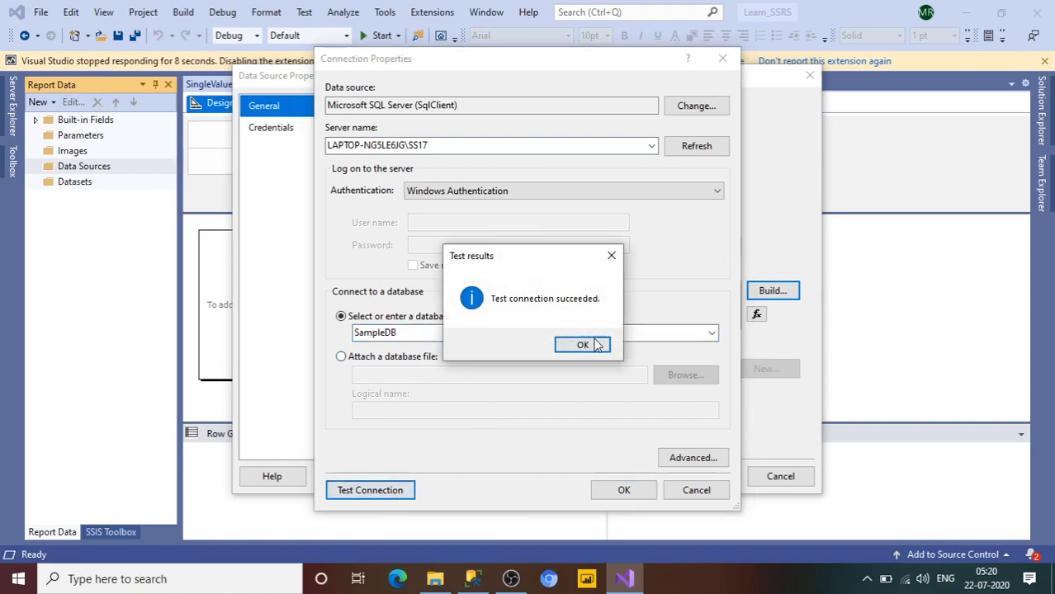
{"action": "left_click", "coordinate": [582, 345]}
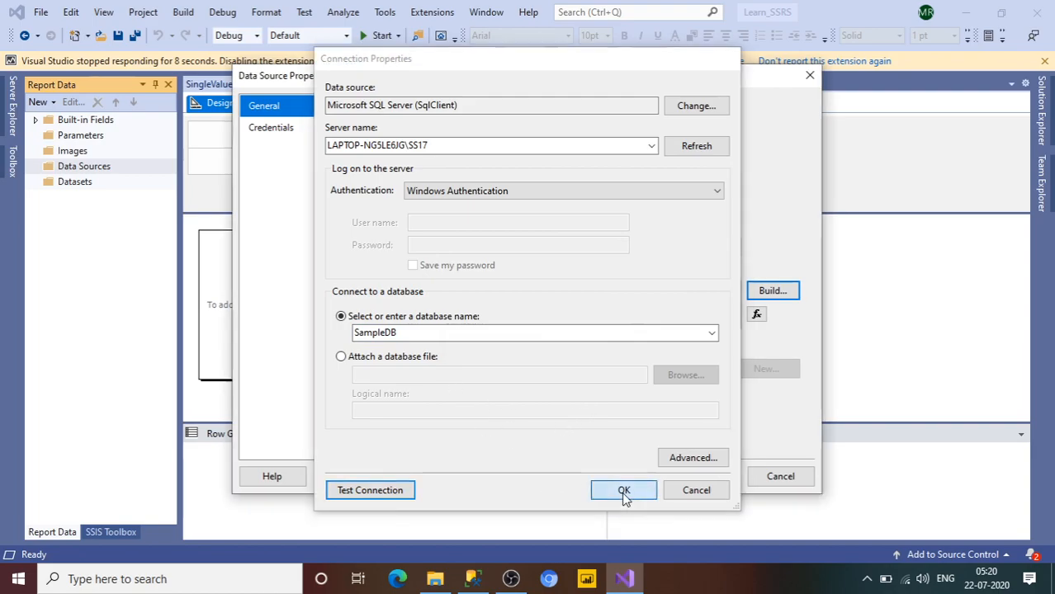
{"action": "left_click", "coordinate": [624, 490]}
{"action": "left_click", "coordinate": [266, 131]}
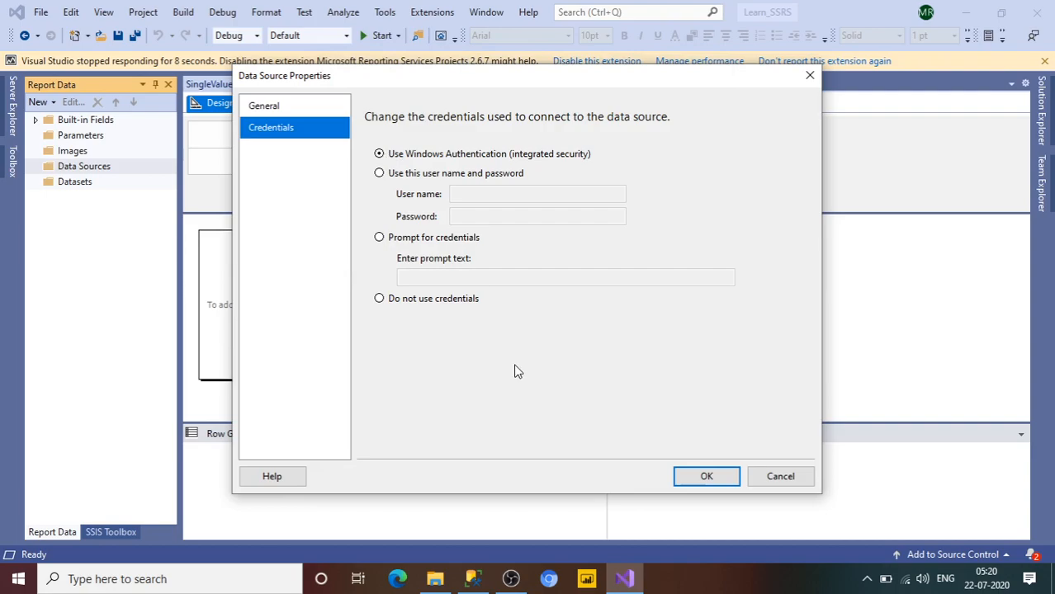
{"action": "left_click", "coordinate": [721, 479]}
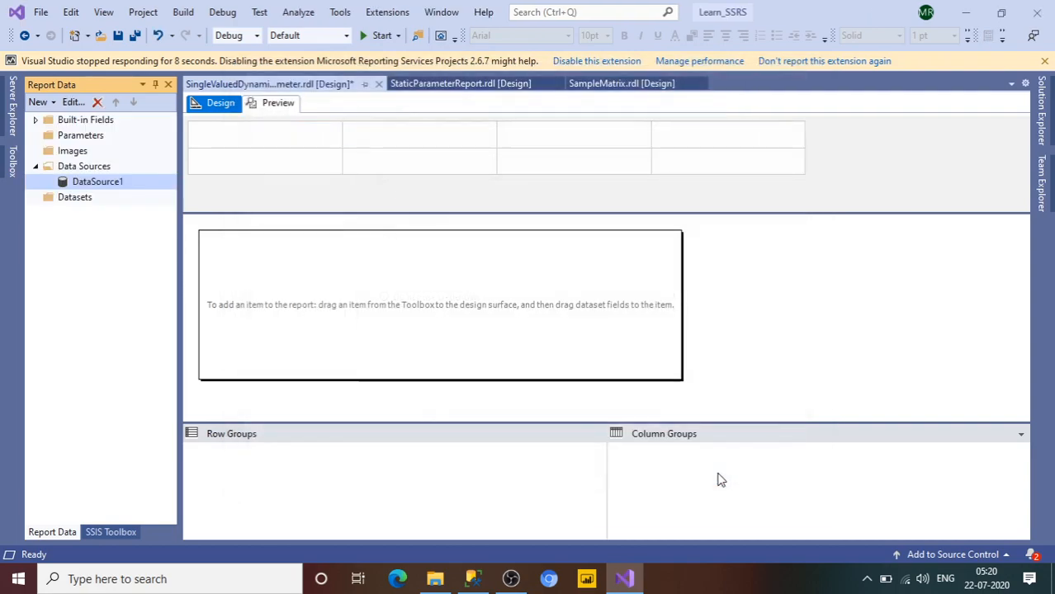
Switch to SQL Server Management Studio and run the SALES SELECT statement without its WHERE clause to review the rows of every region.
{"action": "left_click", "coordinate": [482, 579]}
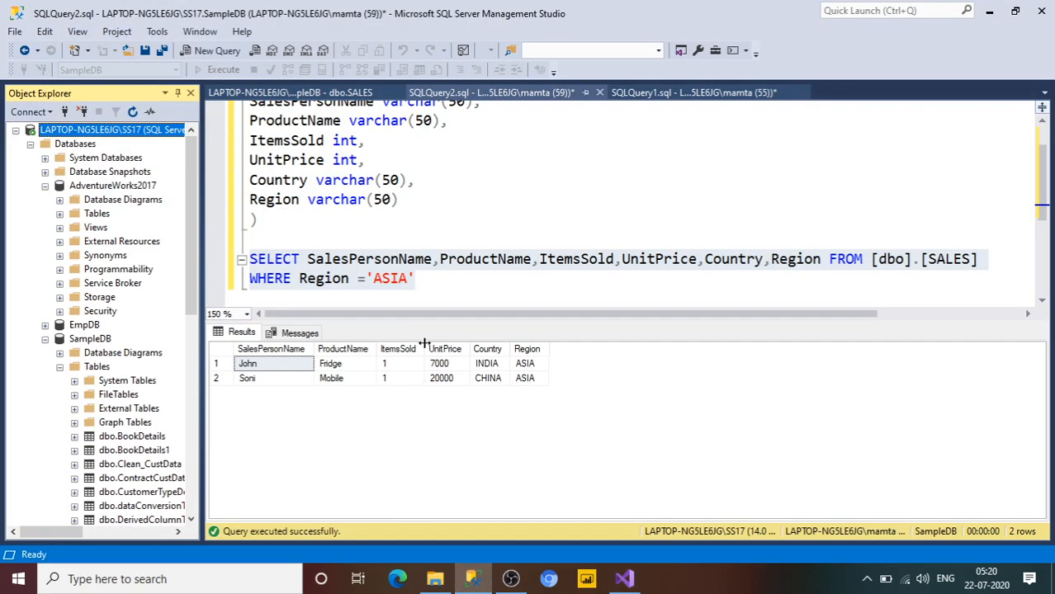
{"action": "left_click", "coordinate": [431, 291]}
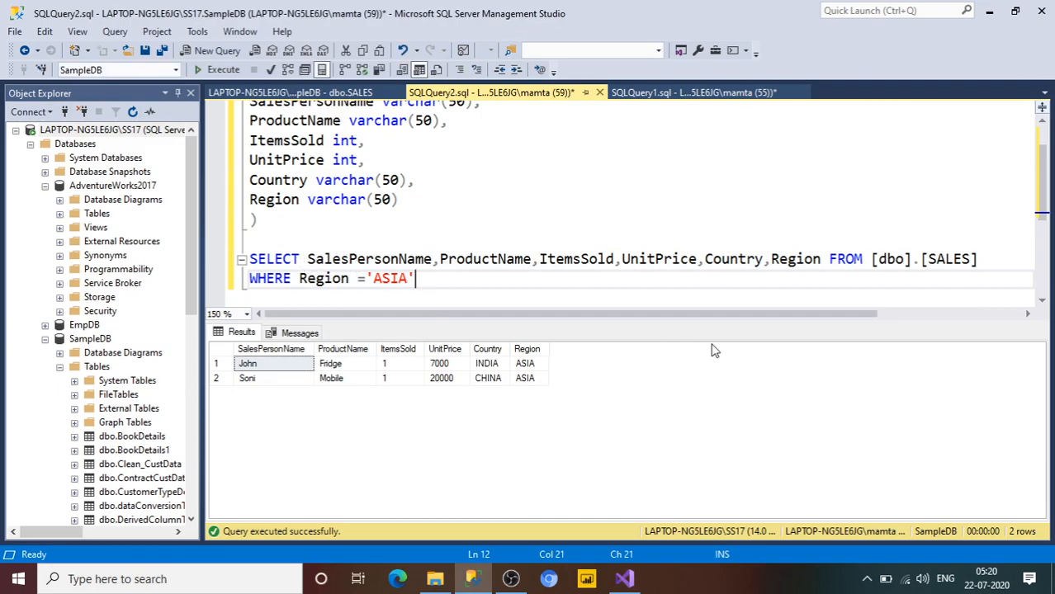
{"action": "left_click_drag", "start_coordinate": [979, 261], "coordinate": [249, 259]}
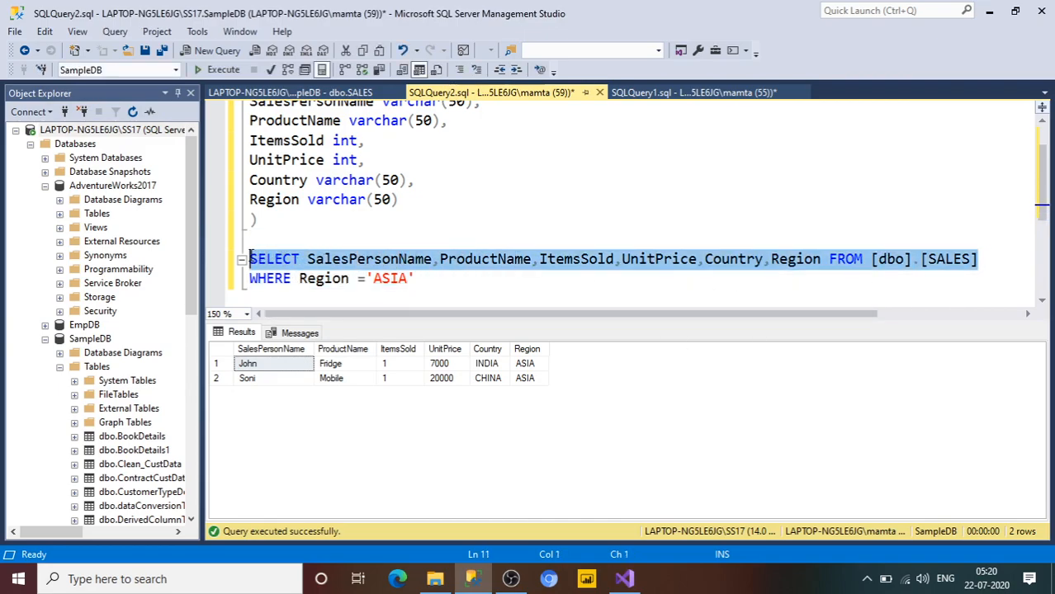
{"action": "left_click", "coordinate": [221, 70]}
{"action": "left_click", "coordinate": [433, 294]}
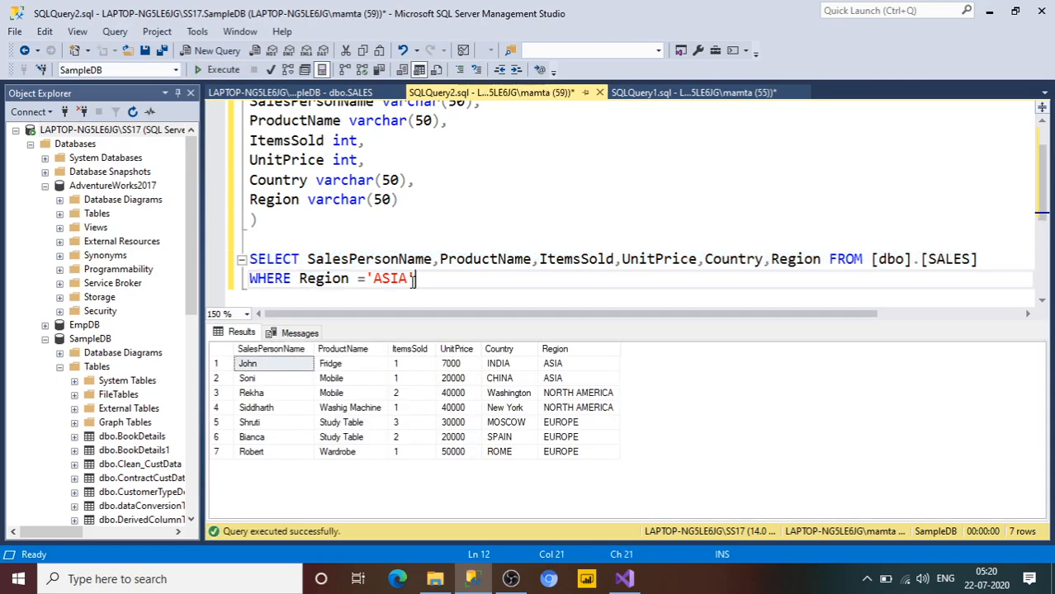
{"action": "left_click_drag", "start_coordinate": [408, 279], "coordinate": [371, 278]}
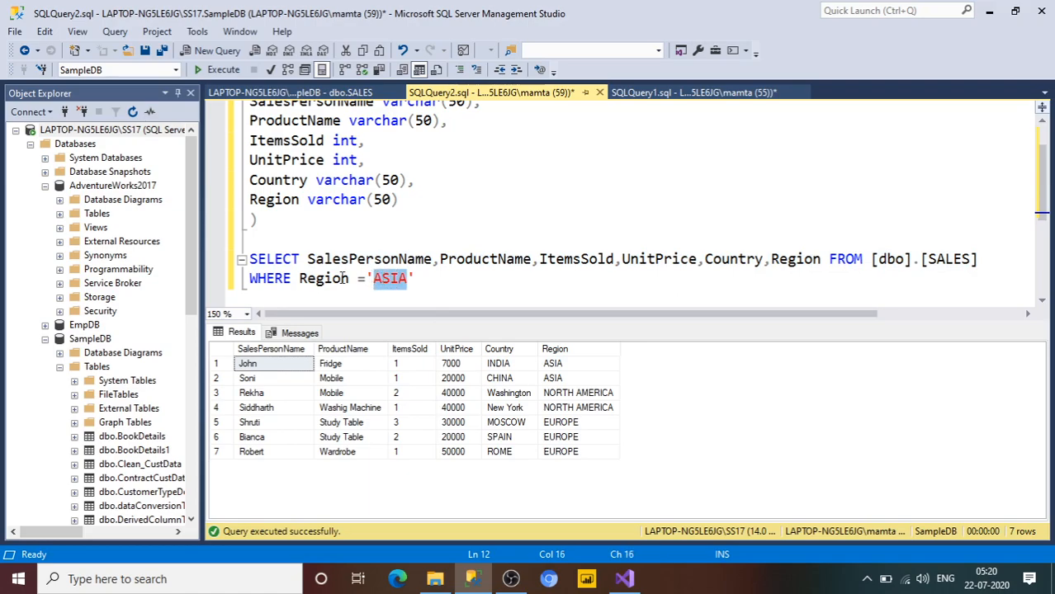
{"action": "left_click", "coordinate": [436, 286]}
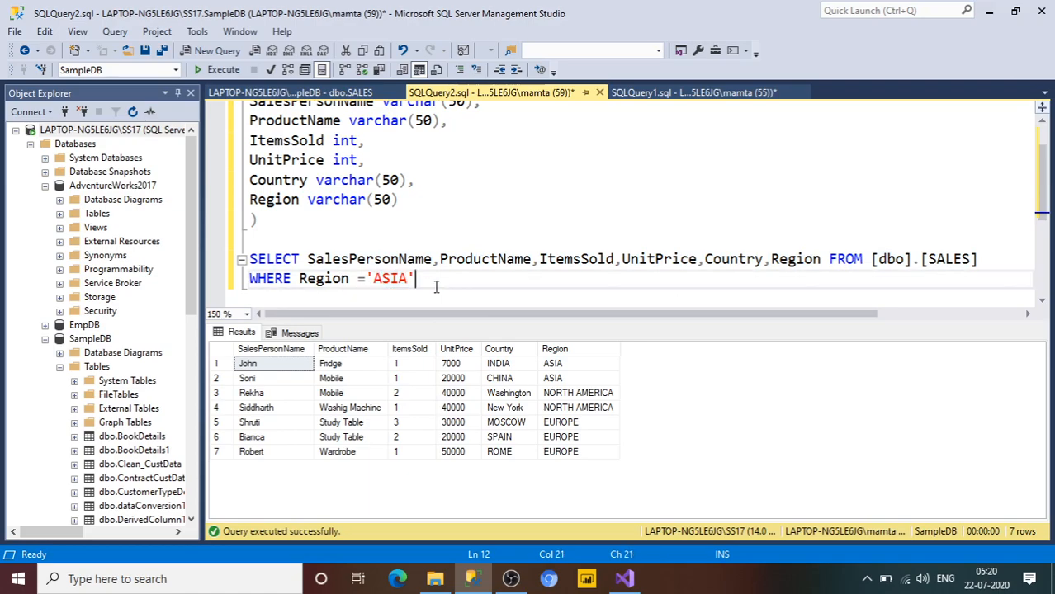
{"action": "key", "text": "alt+Tab"}
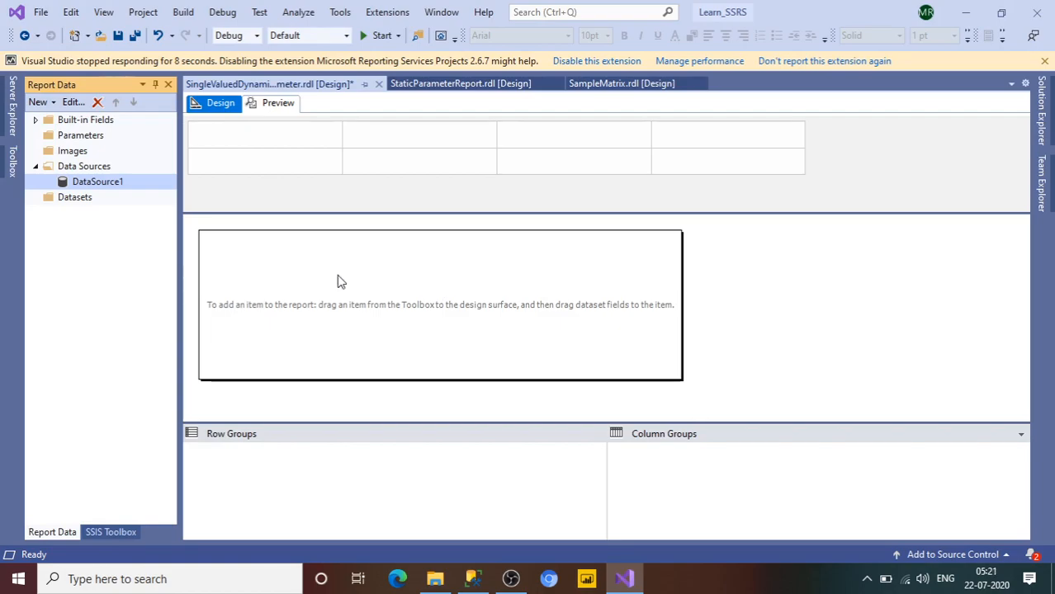
Start a new dataset embedded in the report and base it on DataSource1.
{"action": "left_click", "coordinate": [78, 202]}
{"action": "right_click", "coordinate": [79, 208]}
{"action": "left_click", "coordinate": [96, 213]}
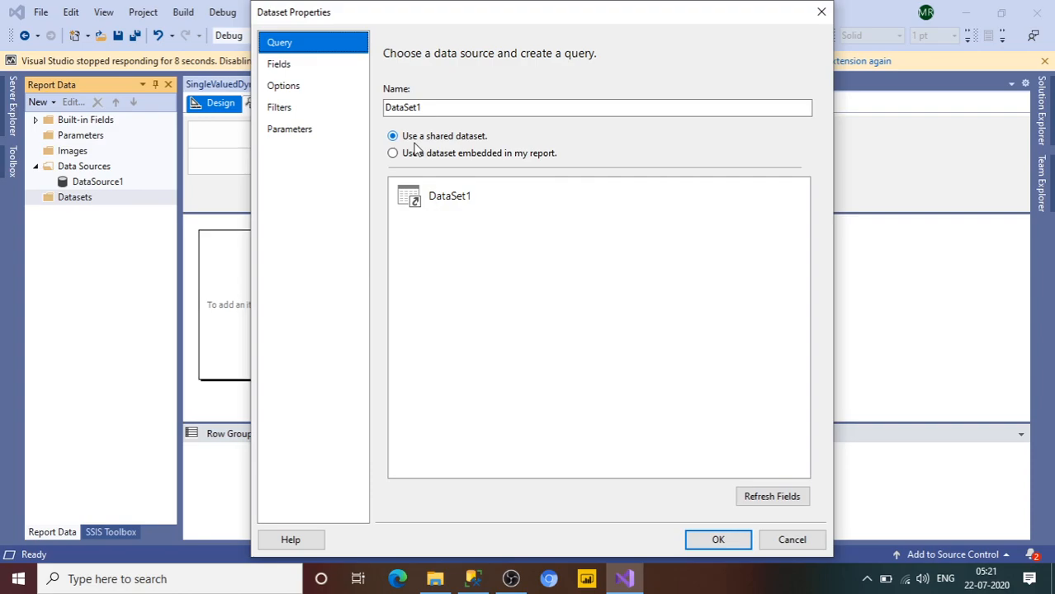
{"action": "left_click", "coordinate": [415, 154]}
{"action": "left_click", "coordinate": [540, 210]}
{"action": "left_click", "coordinate": [525, 220]}
{"action": "left_click", "coordinate": [607, 328]}
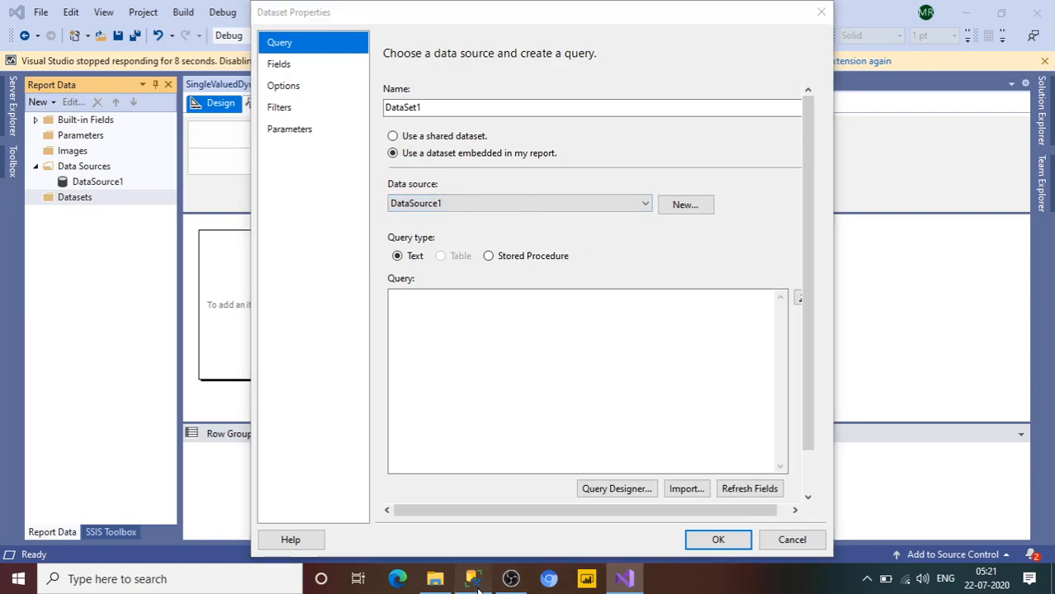
Copy the SALES SELECT query with its WHERE Region clause from SQL Server Management Studio into the new dataset's query.
{"action": "left_click", "coordinate": [472, 578]}
{"action": "left_click_drag", "start_coordinate": [439, 277], "coordinate": [239, 264]}
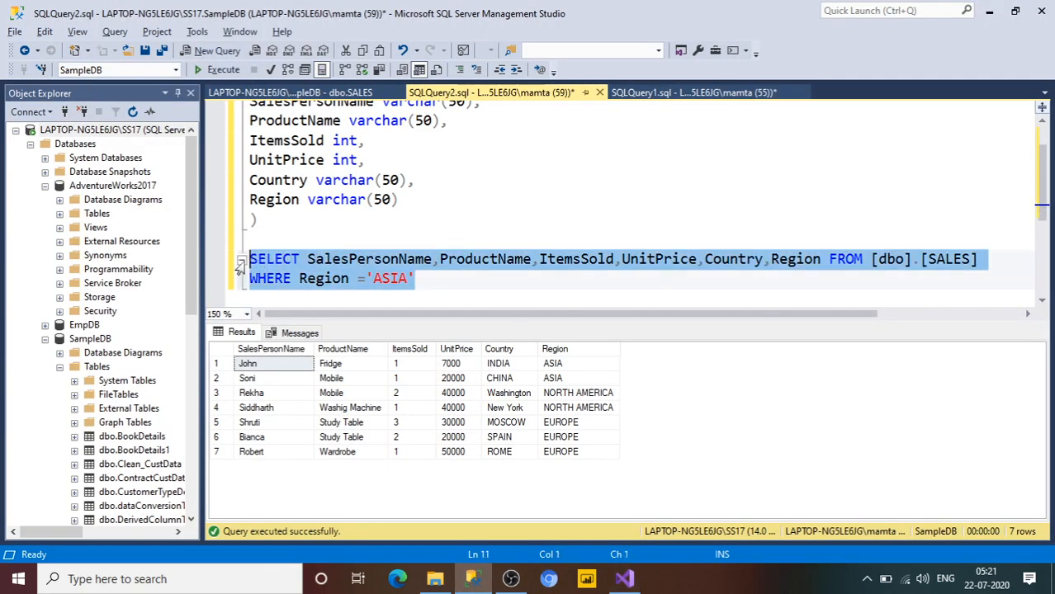
{"action": "key", "text": "ctrl+c"}
{"action": "key", "text": "alt+Tab"}
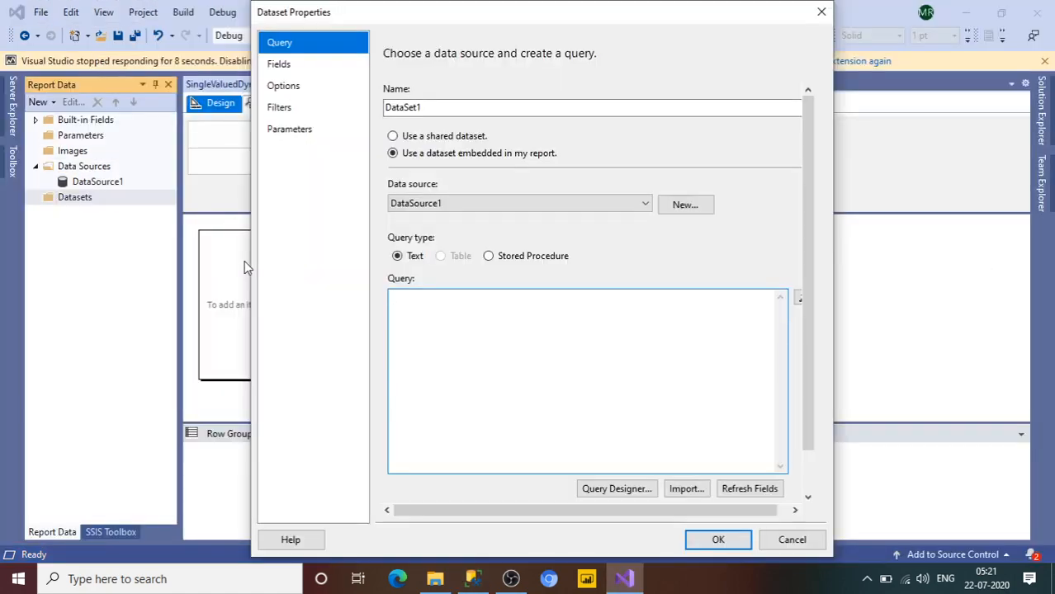
{"action": "key", "text": "ctrl+v"}
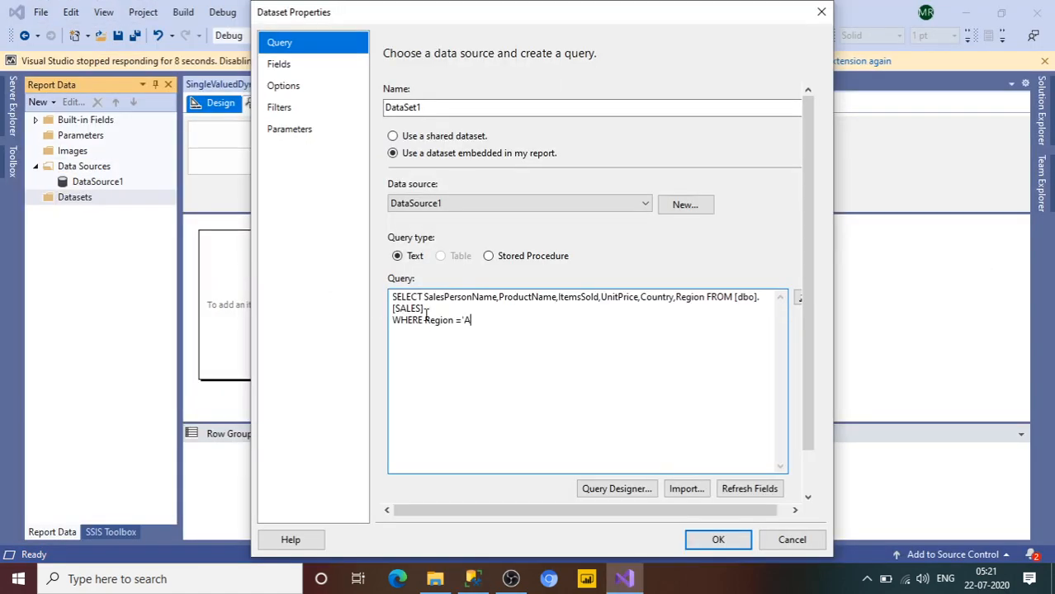
{"action": "type", "text": "@Region"}
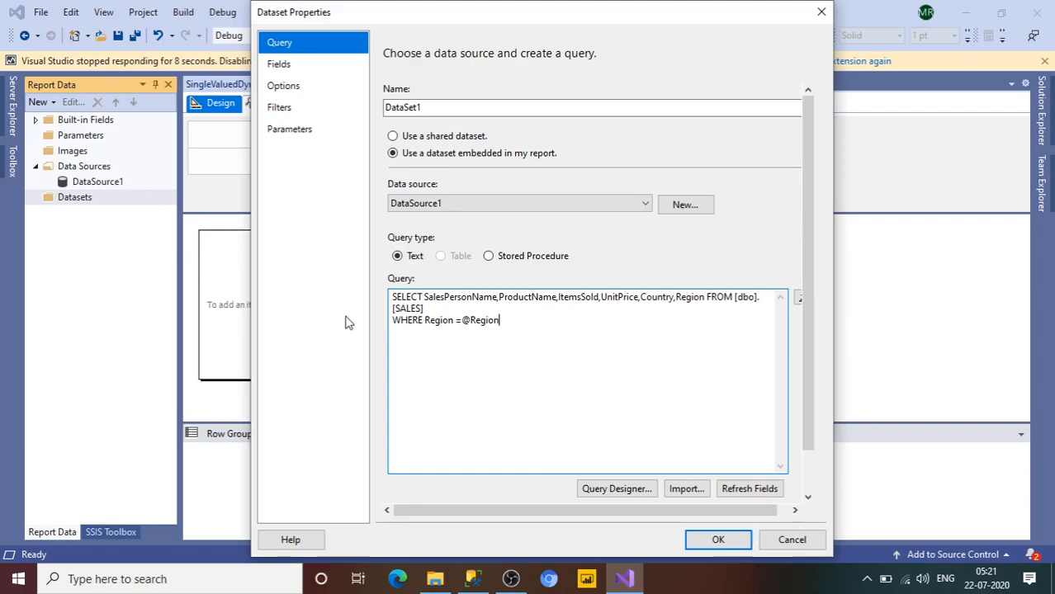
{"action": "left_click", "coordinate": [718, 541]}
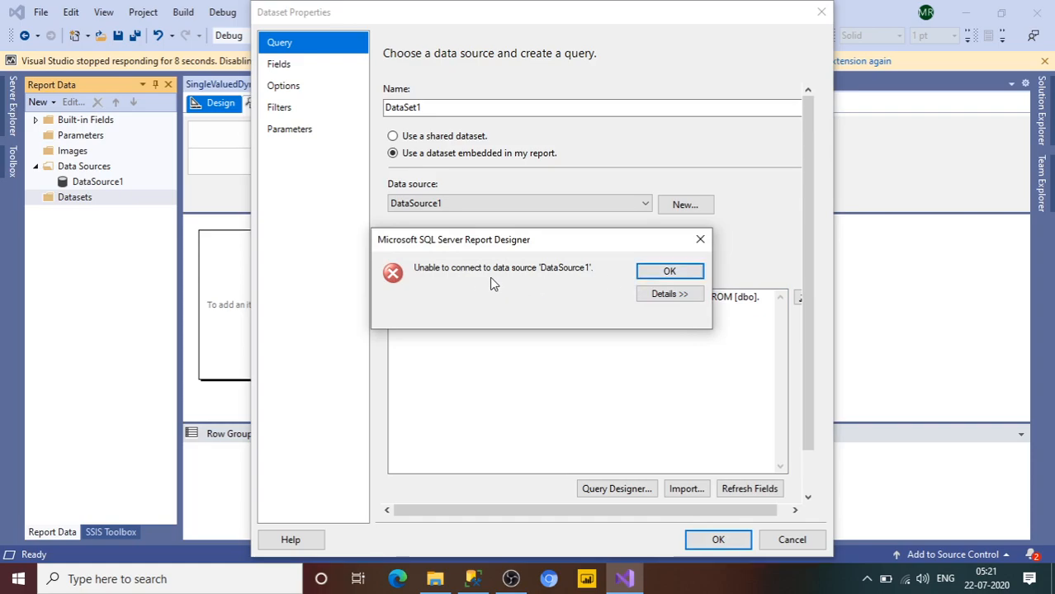
{"action": "left_click", "coordinate": [666, 271]}
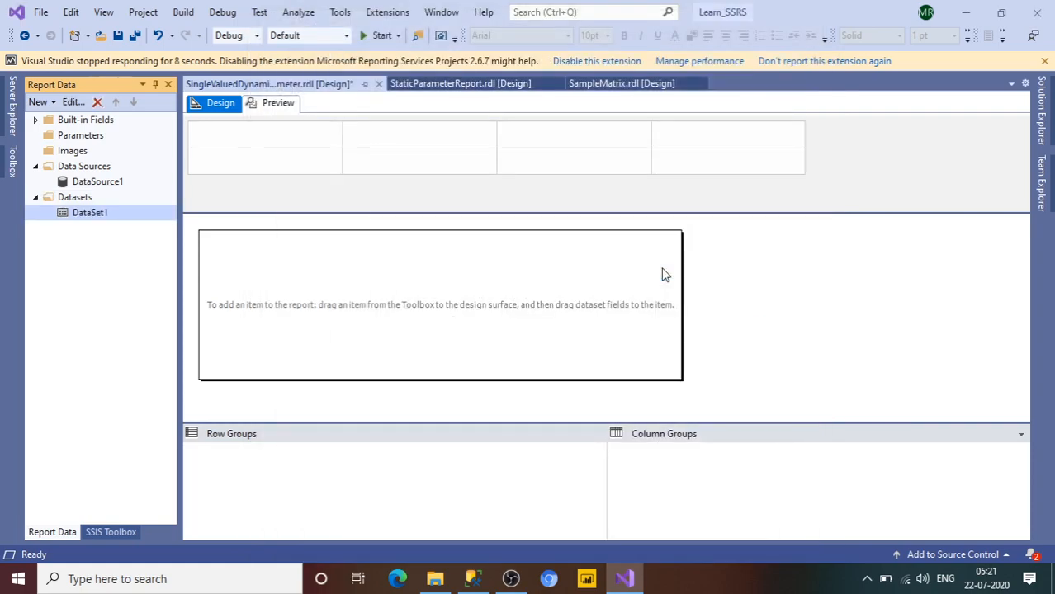
Set DataSource1's credentials to Windows Authentication (integrated security) and save the data source.
{"action": "double_click", "coordinate": [116, 183]}
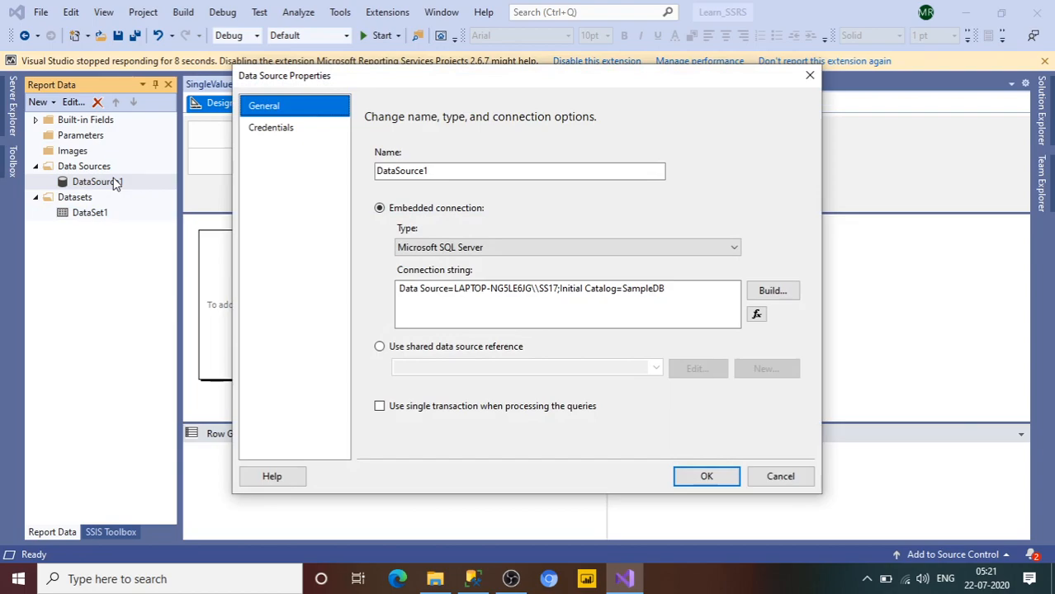
{"action": "left_click", "coordinate": [274, 132]}
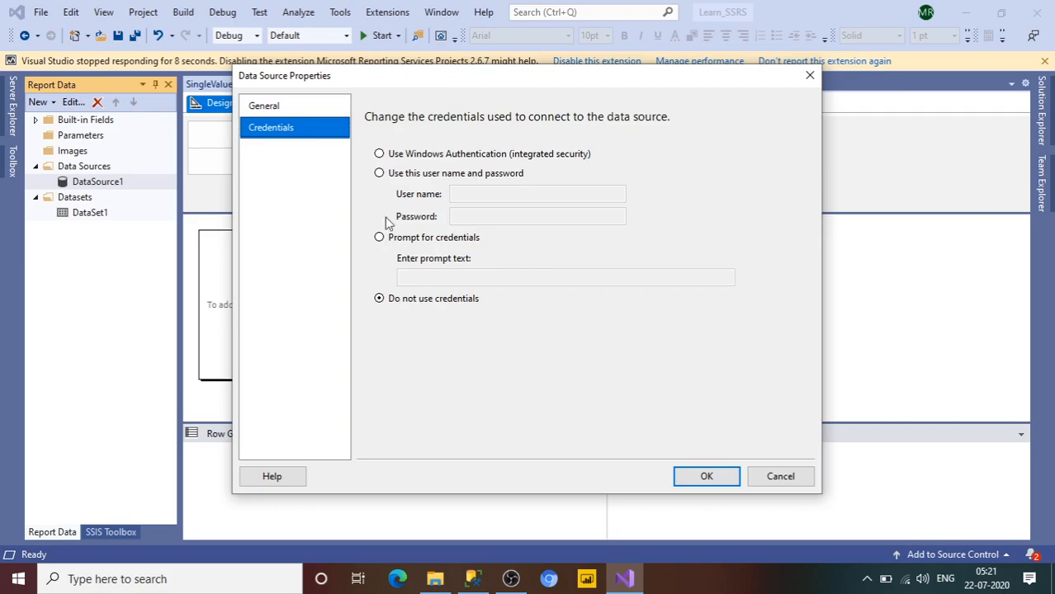
{"action": "left_click", "coordinate": [379, 155]}
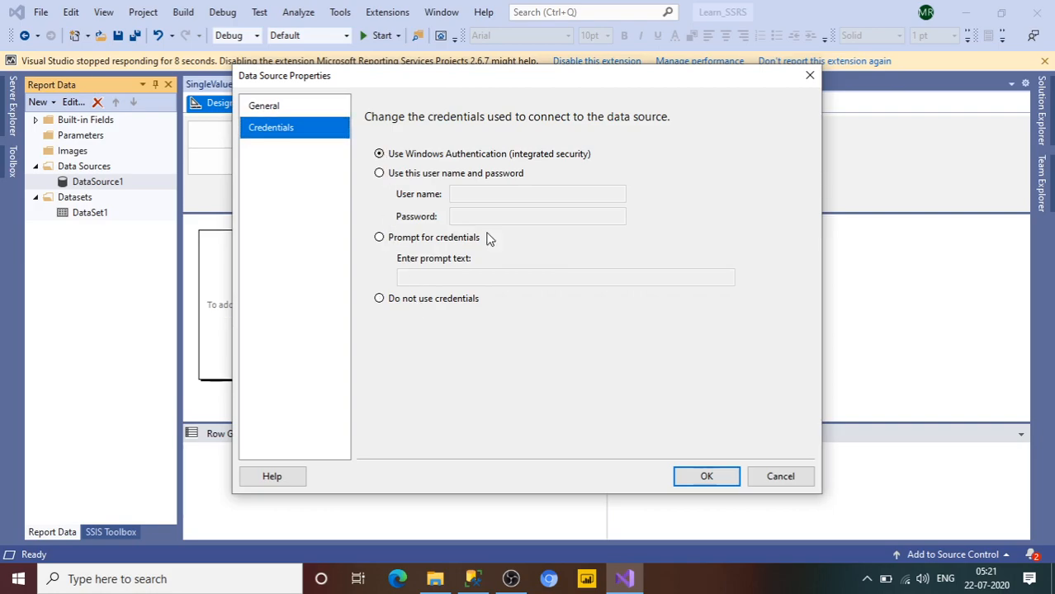
{"action": "left_click", "coordinate": [708, 480]}
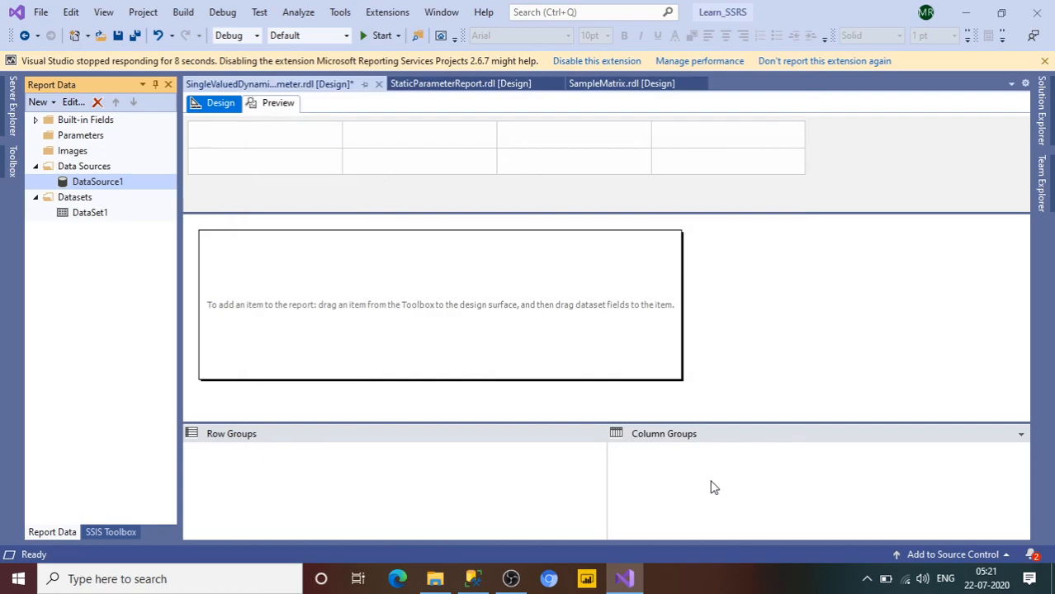
Reopen DataSet1's properties and re-paste its SELECT query to try to load the field list.
{"action": "left_click", "coordinate": [73, 220]}
{"action": "double_click", "coordinate": [72, 219]}
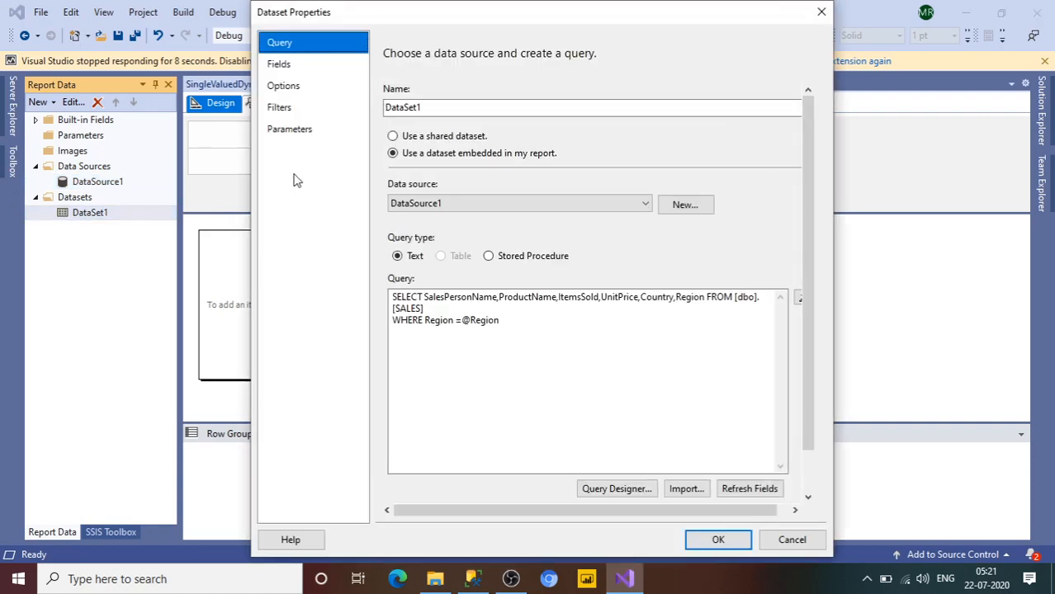
{"action": "left_click_drag", "start_coordinate": [528, 322], "coordinate": [389, 299]}
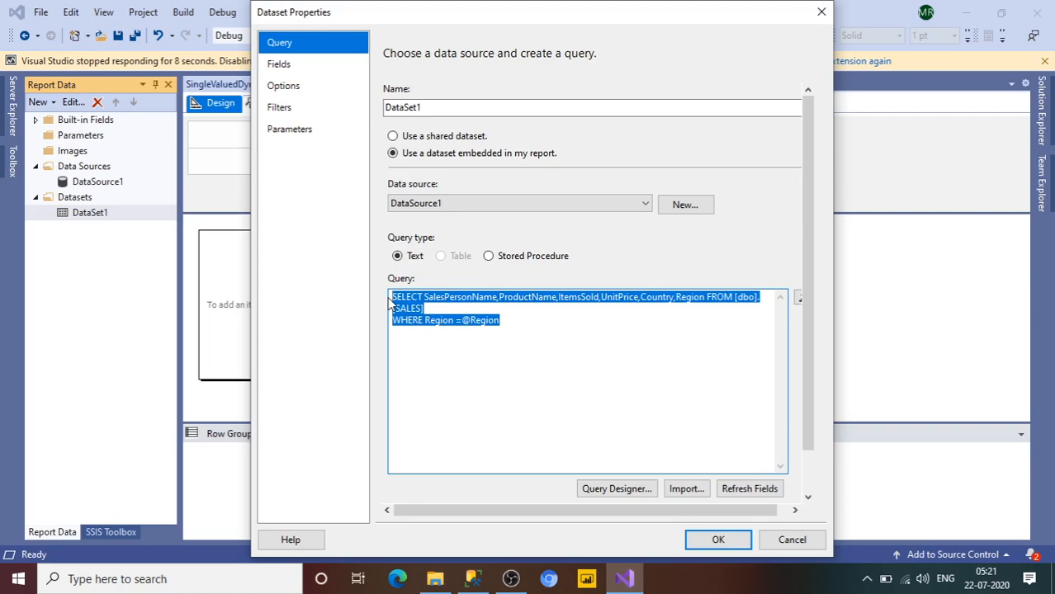
{"action": "key", "text": "Delete"}
{"action": "key", "text": "ctrl+v"}
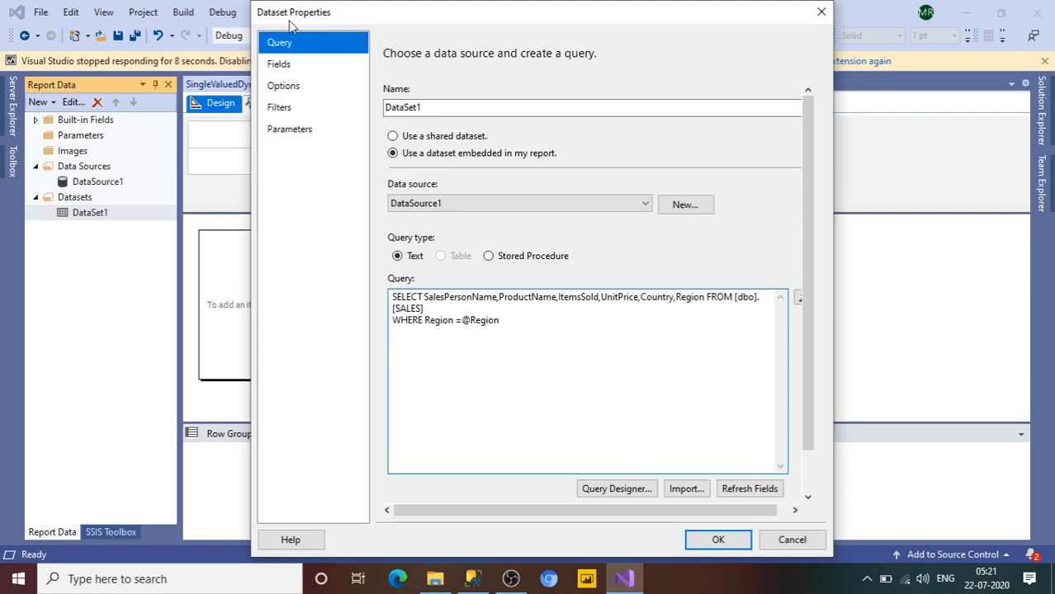
{"action": "left_click", "coordinate": [280, 64]}
{"action": "left_click", "coordinate": [279, 43]}
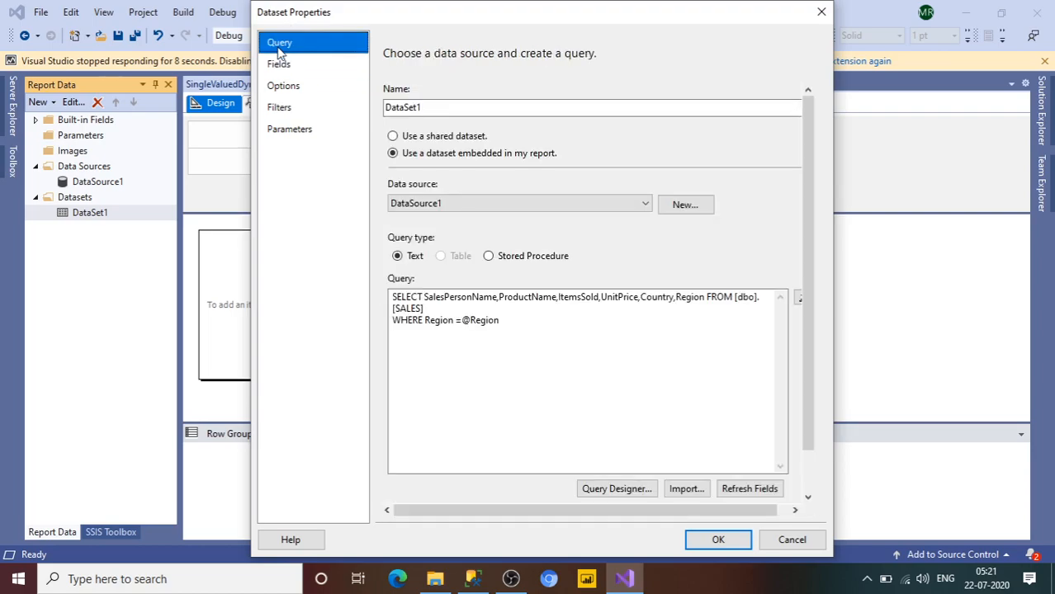
{"action": "left_click", "coordinate": [643, 204]}
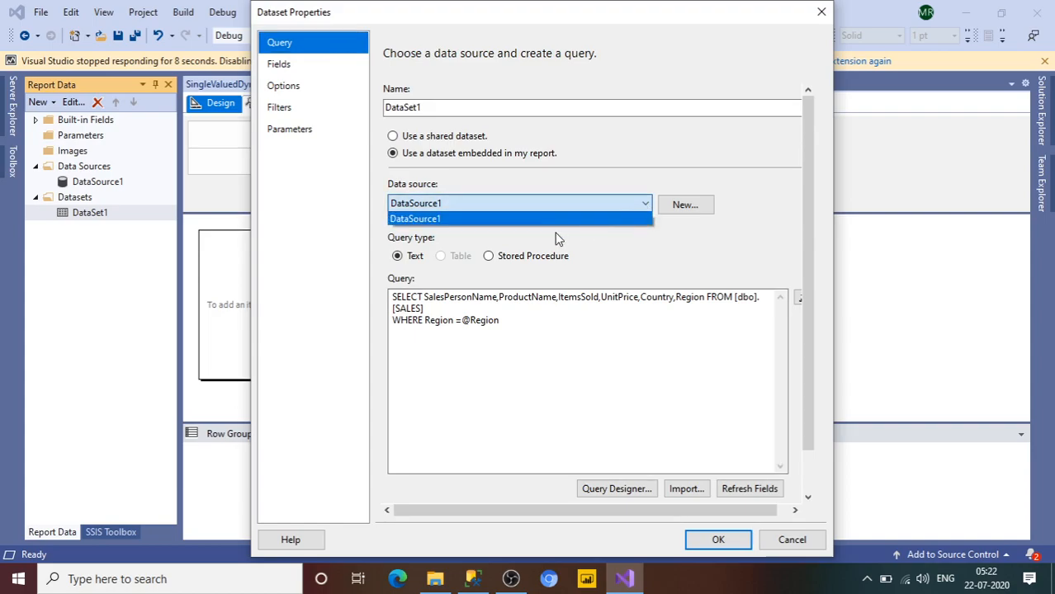
{"action": "left_click", "coordinate": [552, 221]}
{"action": "left_click_drag", "start_coordinate": [520, 339], "coordinate": [390, 299]}
{"action": "key", "text": "ctrl+c"}
{"action": "key", "text": "Delete"}
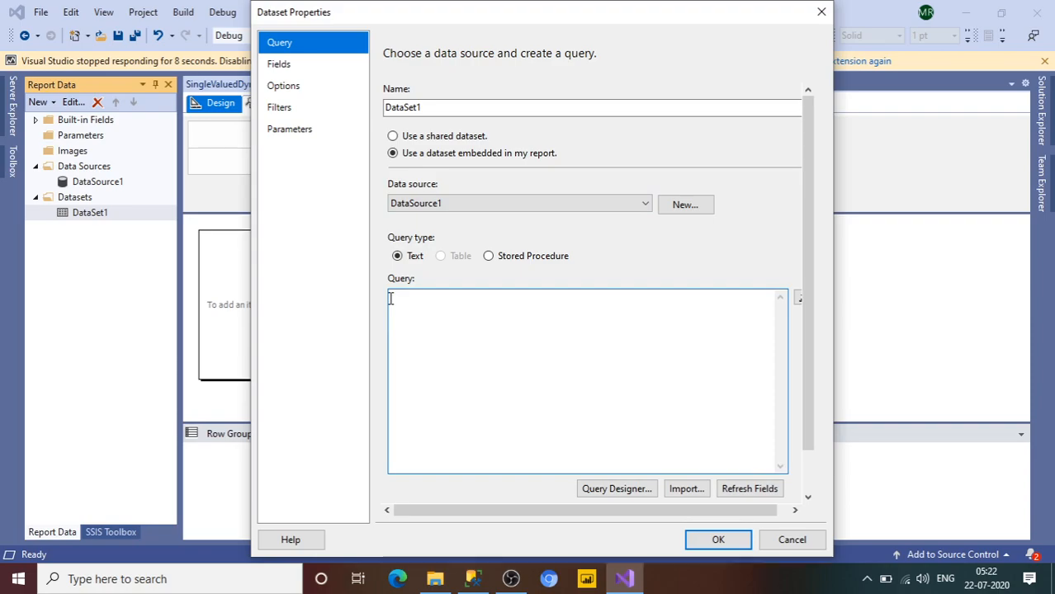
{"action": "key", "text": "ctrl+v"}
{"action": "left_click", "coordinate": [306, 63]}
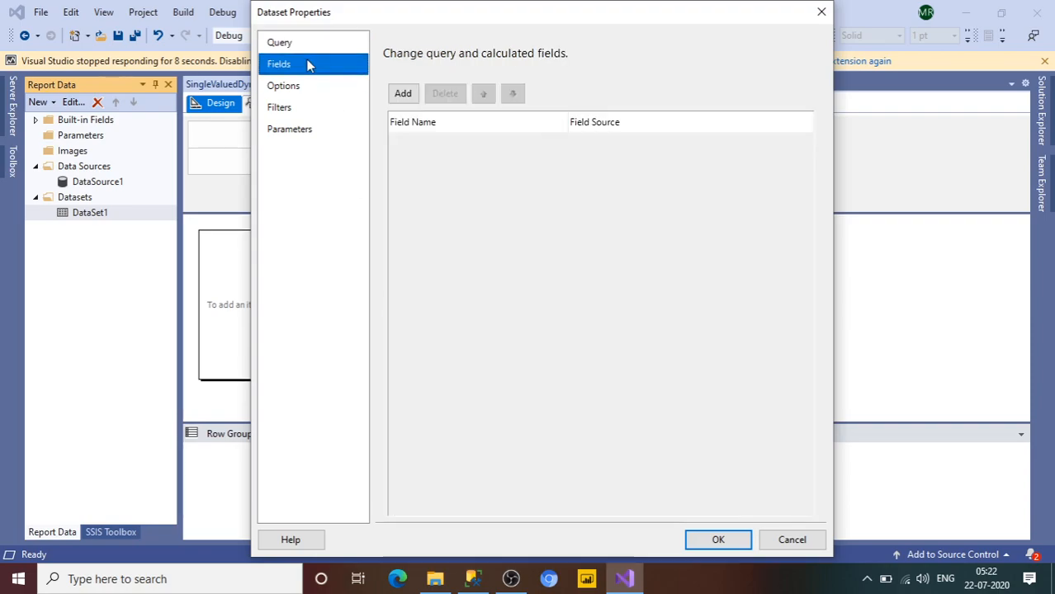
{"action": "left_click", "coordinate": [294, 43]}
Clear the dataset's query text completely and reselect DataSource1 as its data source.
{"action": "left_click", "coordinate": [530, 335]}
{"action": "key", "text": "BackSpace"}
{"action": "key", "text": "BackSpace"}
{"action": "key", "text": "BackSpace"}
{"action": "left_click_drag", "start_coordinate": [513, 352], "coordinate": [388, 299]}
{"action": "key", "text": "BackSpace"}
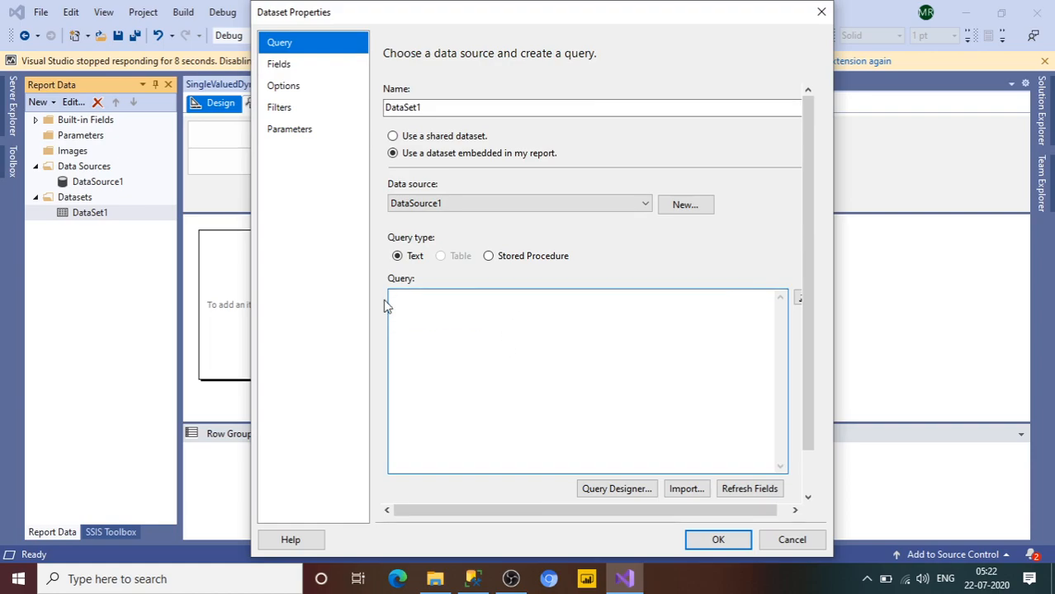
{"action": "left_click", "coordinate": [480, 205]}
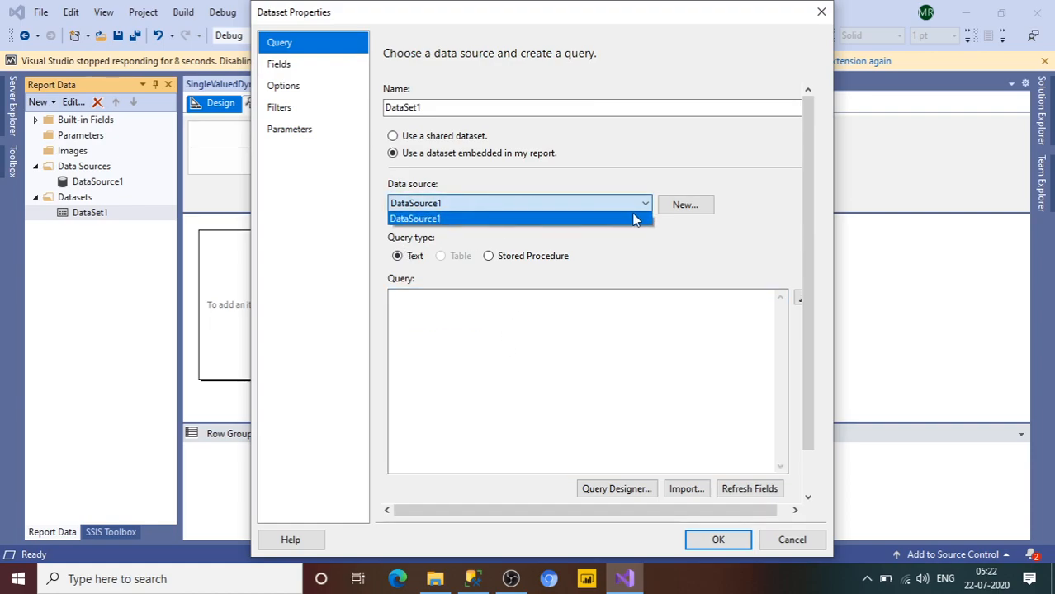
{"action": "left_click", "coordinate": [582, 218]}
{"action": "left_click", "coordinate": [558, 313]}
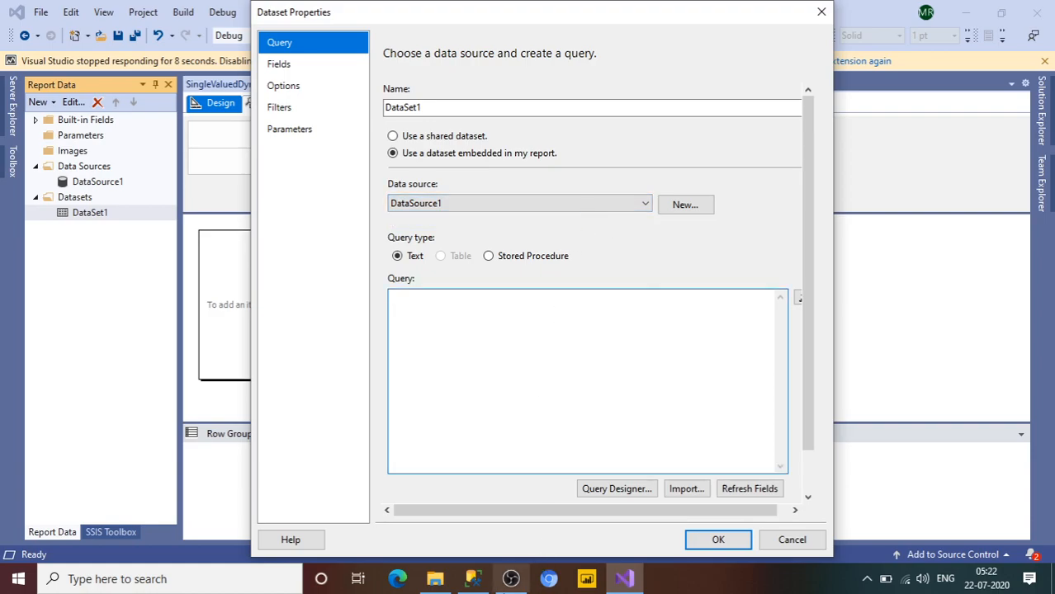
Copy the SALES query with WHERE Region ='ASIA' from SQL Server Management Studio into DataSet1's query and check the dataset's fields.
{"action": "left_click", "coordinate": [474, 581]}
{"action": "left_click_drag", "start_coordinate": [451, 290], "coordinate": [238, 268]}
{"action": "key", "text": "ctrl+c"}
{"action": "key", "text": "alt+Tab"}
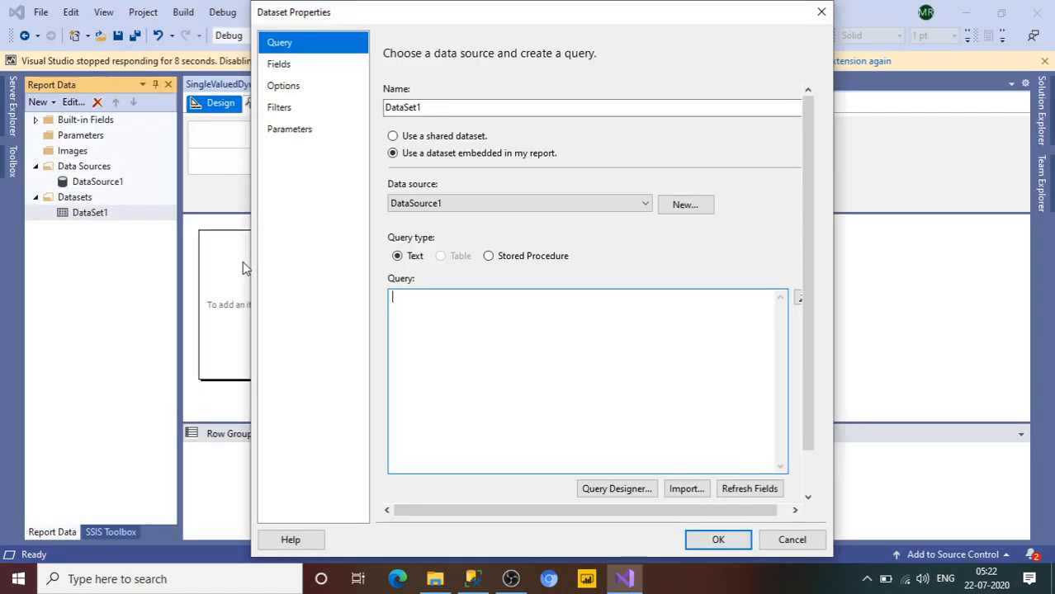
{"action": "key", "text": "ctrl+v"}
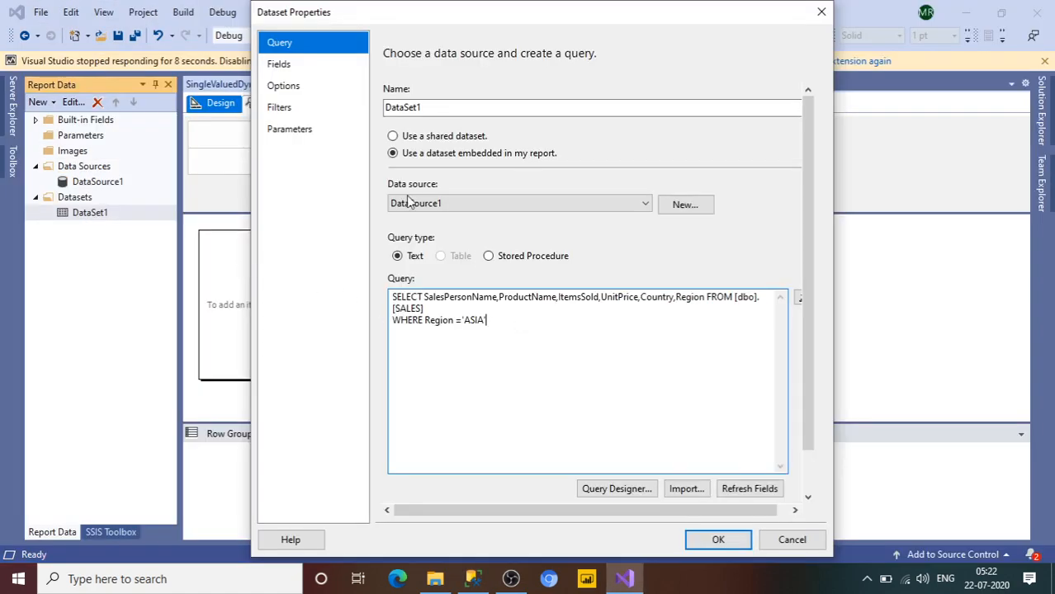
{"action": "left_click", "coordinate": [299, 73]}
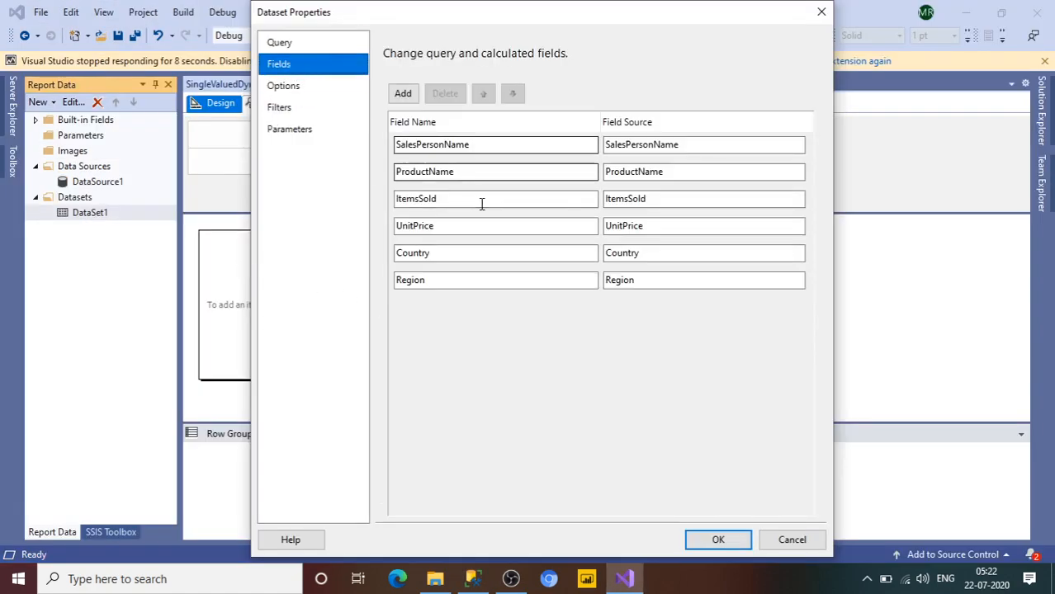
{"action": "left_click", "coordinate": [291, 41]}
{"action": "left_click", "coordinate": [493, 319]}
{"action": "left_click_drag", "start_coordinate": [493, 320], "coordinate": [467, 320]}
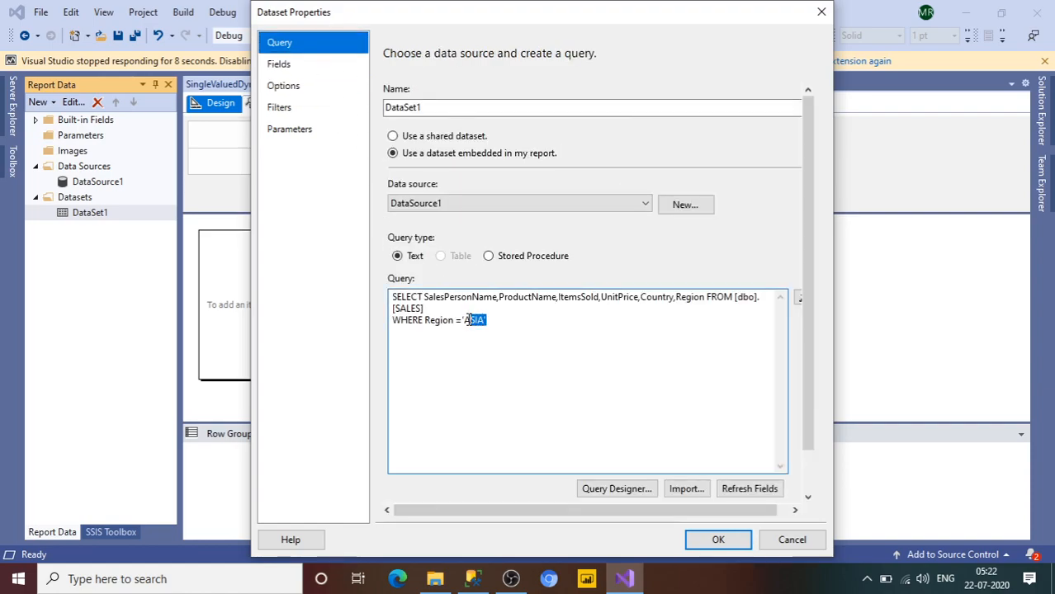
{"action": "type", "text": "@"}
{"action": "left_click", "coordinate": [304, 65]}
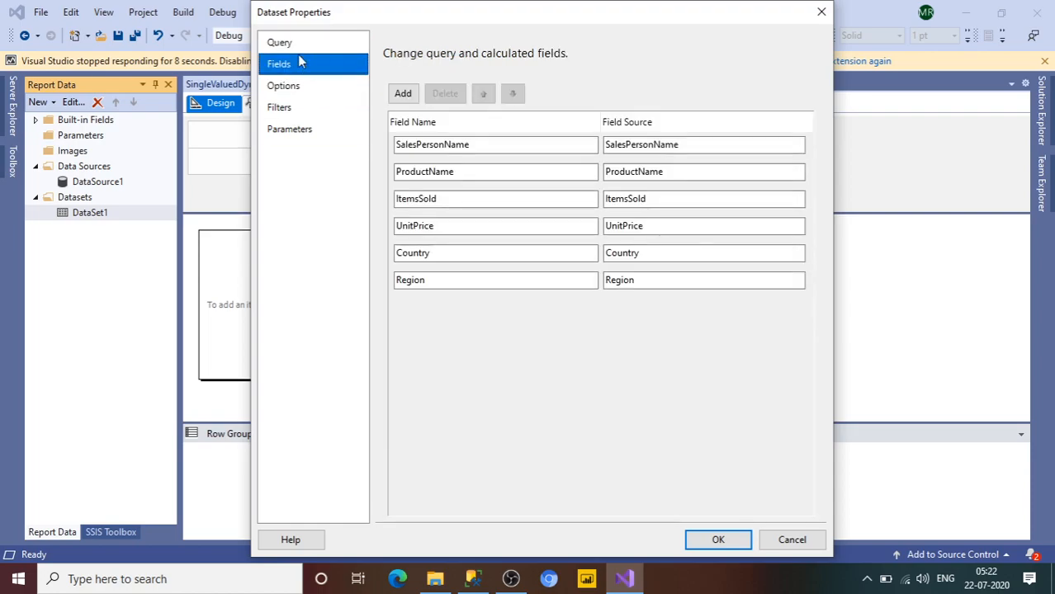
{"action": "left_click", "coordinate": [293, 45]}
Check the dataset's query parameters and save DataSet1.
{"action": "left_click", "coordinate": [302, 142]}
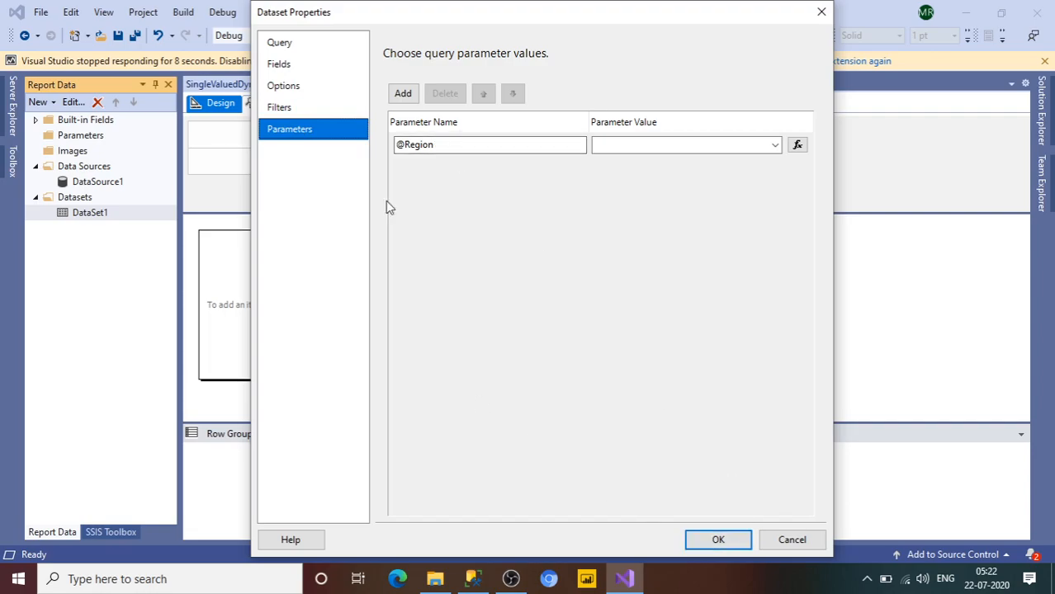
{"action": "left_click", "coordinate": [282, 45]}
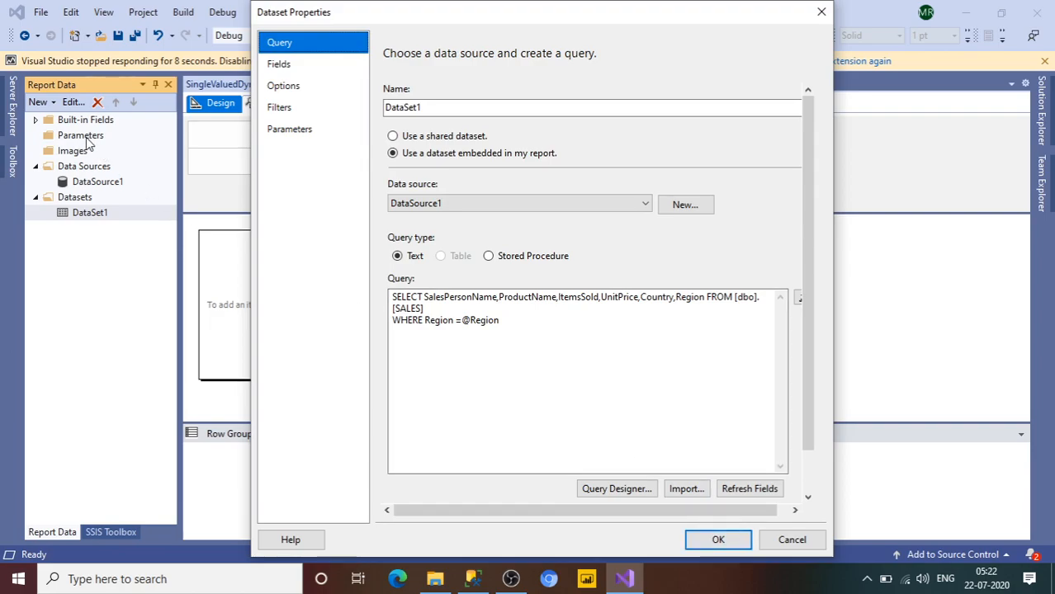
{"action": "left_click", "coordinate": [725, 538]}
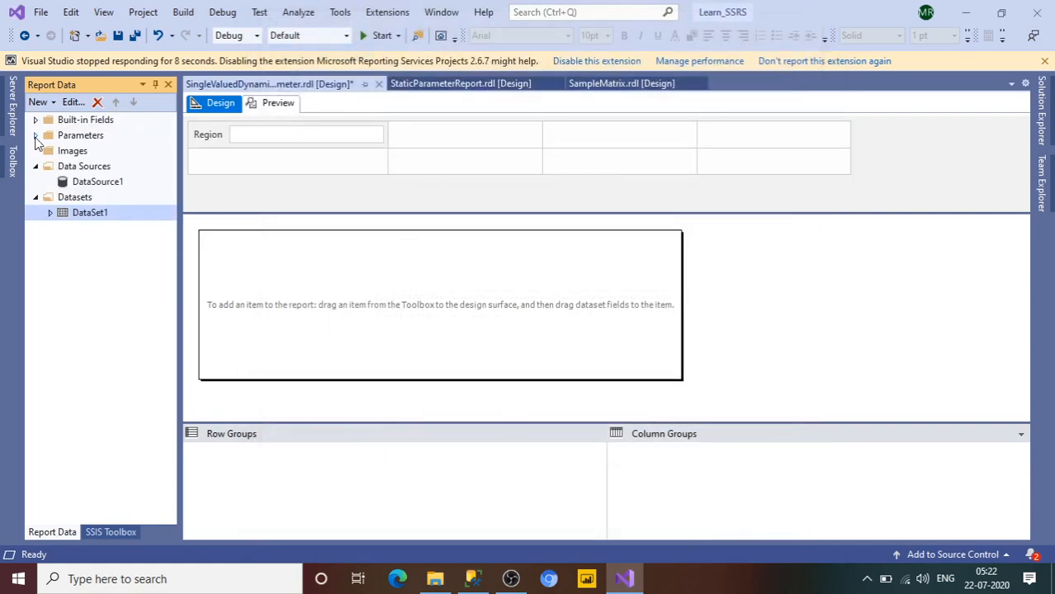
Expand the report's parameters and examine the Region parameter, its prompt box, the data source and the dataset.
{"action": "left_click", "coordinate": [37, 137]}
{"action": "left_click", "coordinate": [81, 152]}
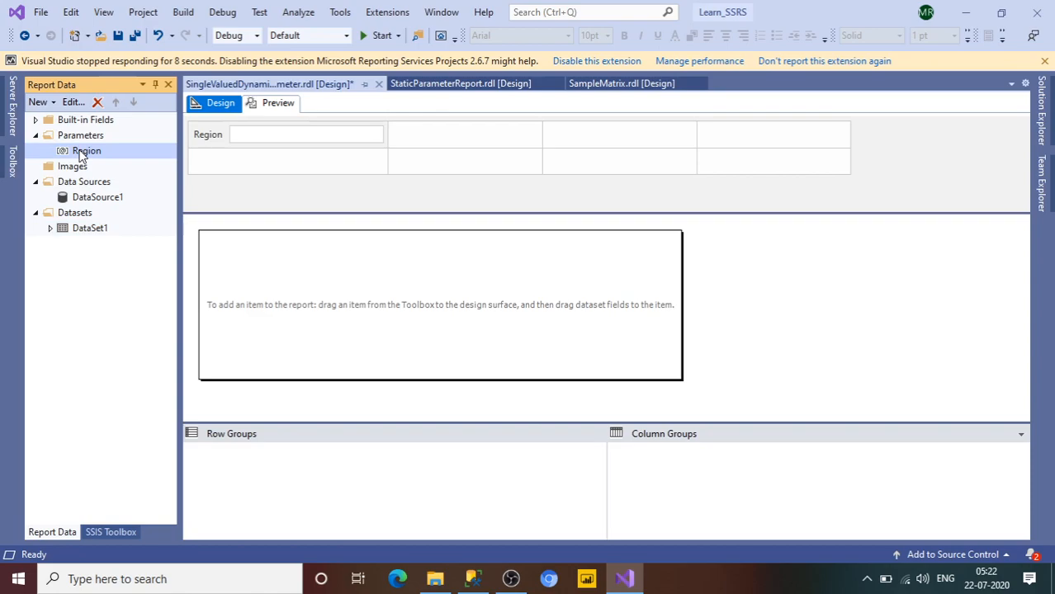
{"action": "left_click", "coordinate": [252, 141]}
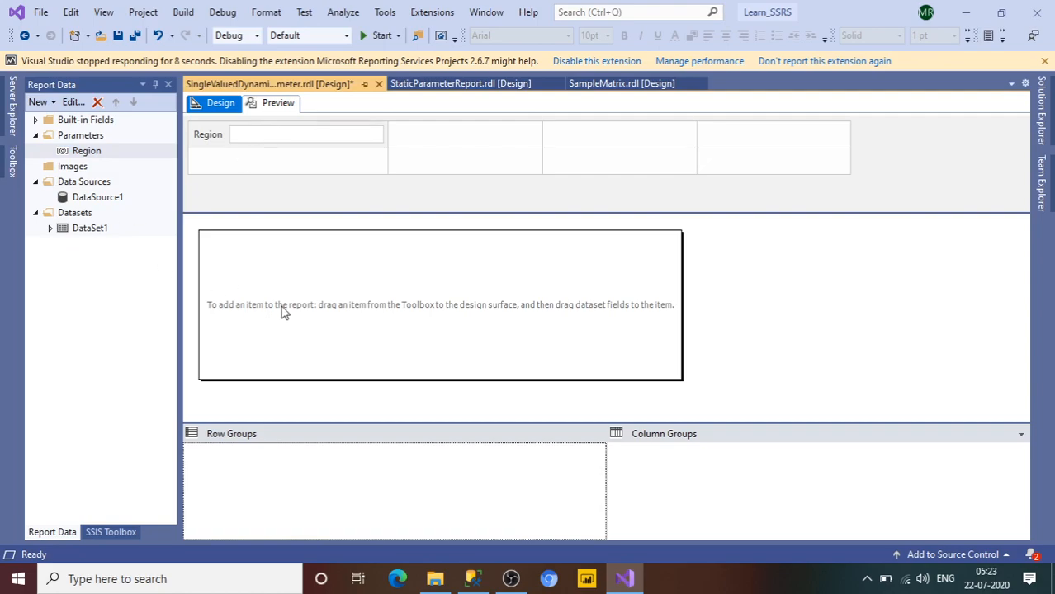
{"action": "left_click", "coordinate": [104, 200]}
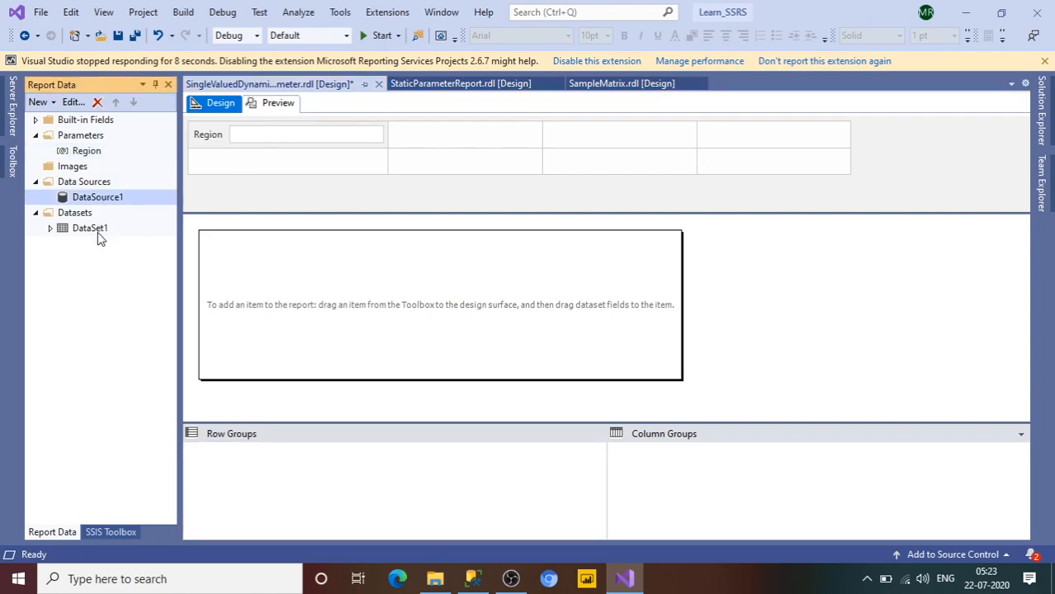
{"action": "left_click", "coordinate": [91, 229]}
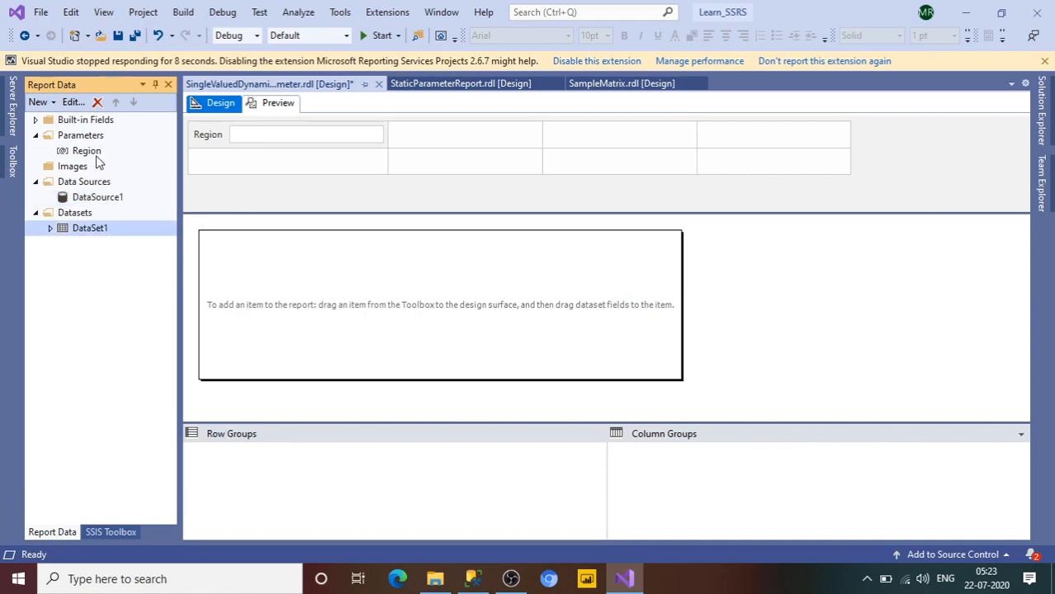
{"action": "left_click", "coordinate": [208, 138]}
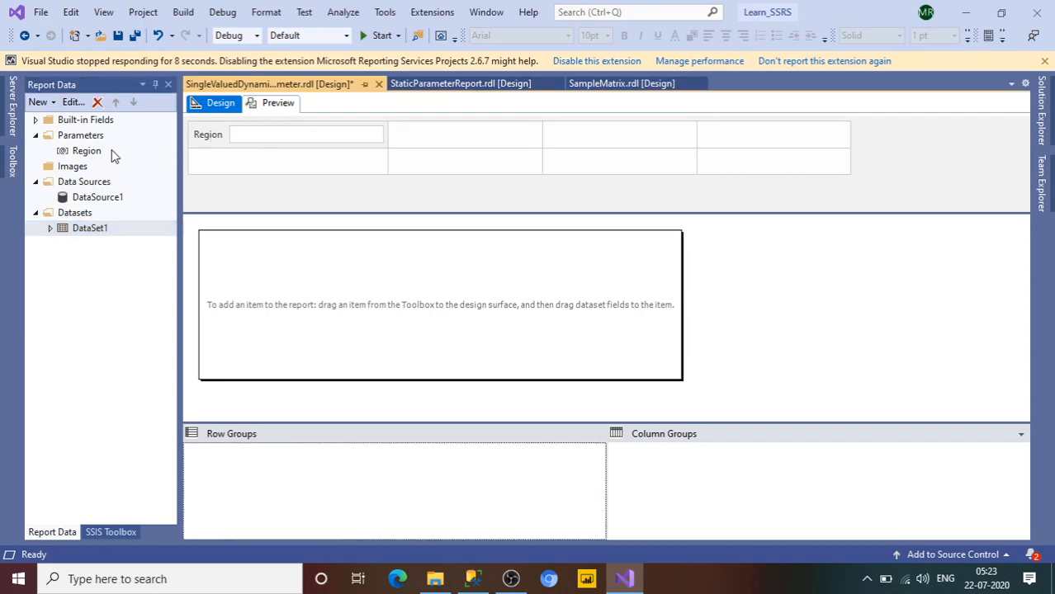
Change the Region parameter's prompt to "Choose Region" and save the parameter.
{"action": "right_click", "coordinate": [89, 153]}
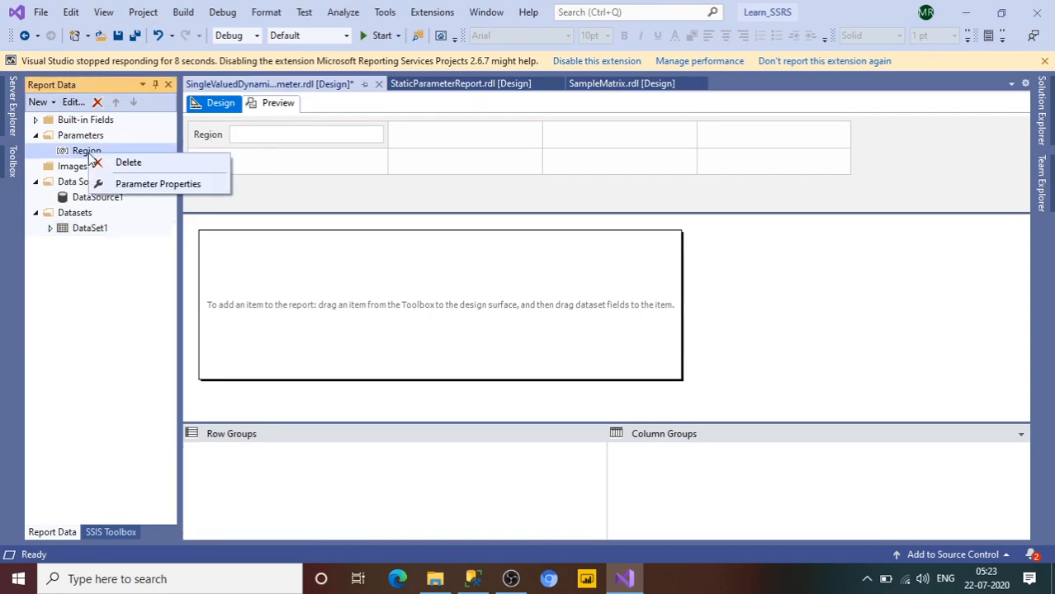
{"action": "left_click", "coordinate": [124, 184]}
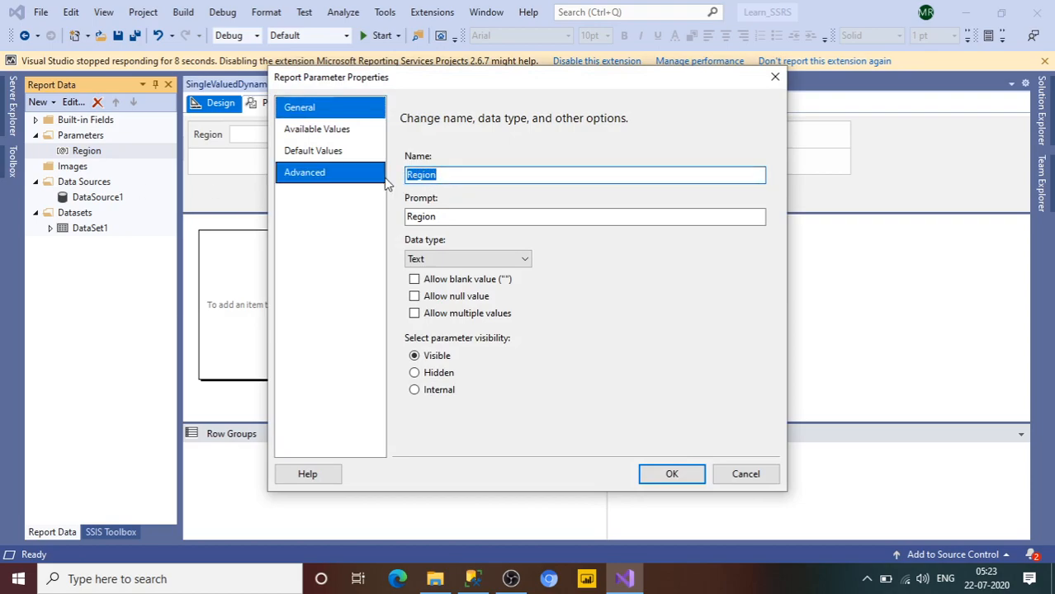
{"action": "double_click", "coordinate": [452, 217]}
{"action": "type", "text": "Choose"}
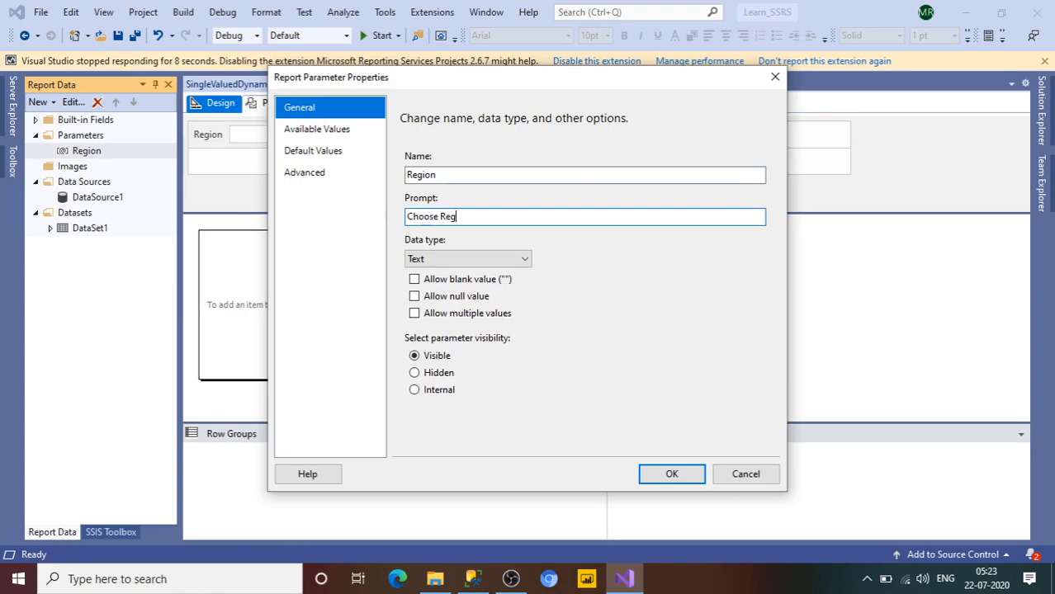
{"action": "left_click", "coordinate": [670, 474]}
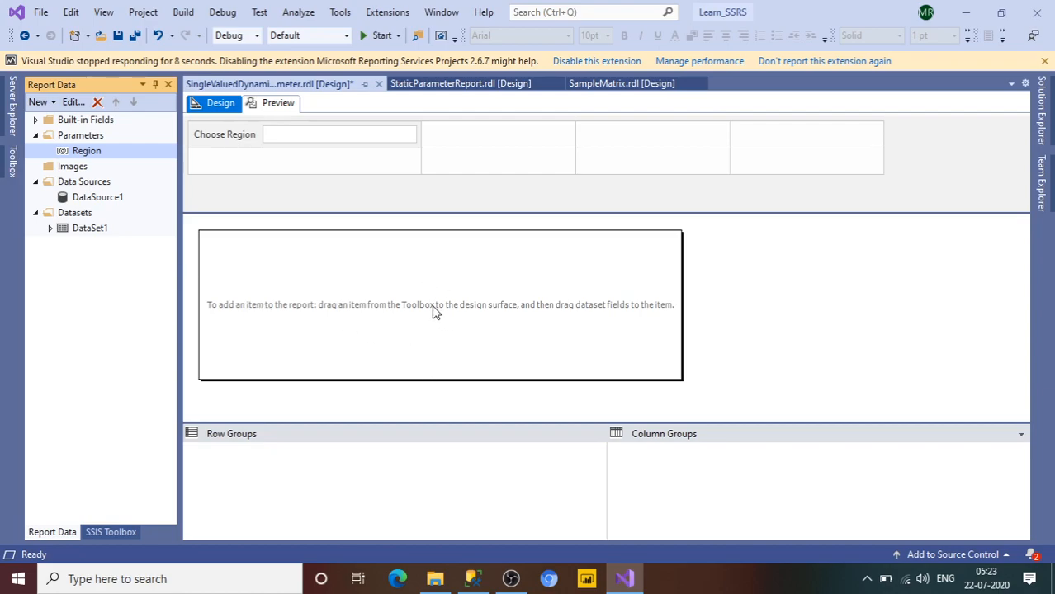
Add a text box near the top of the report body and a table below it.
{"action": "left_click", "coordinate": [14, 165]}
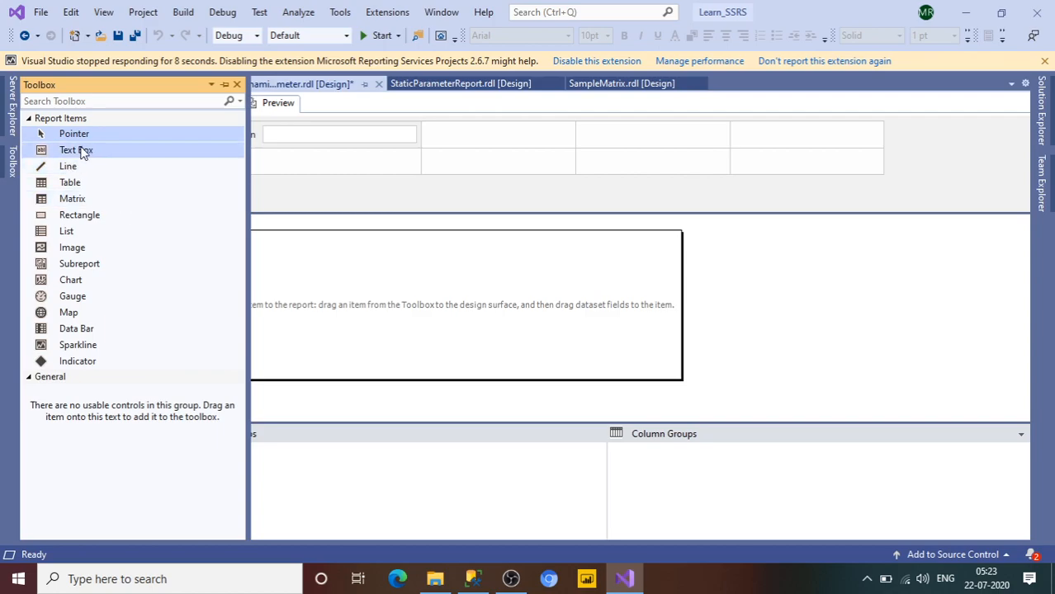
{"action": "left_click_drag", "start_coordinate": [73, 151], "coordinate": [332, 245]}
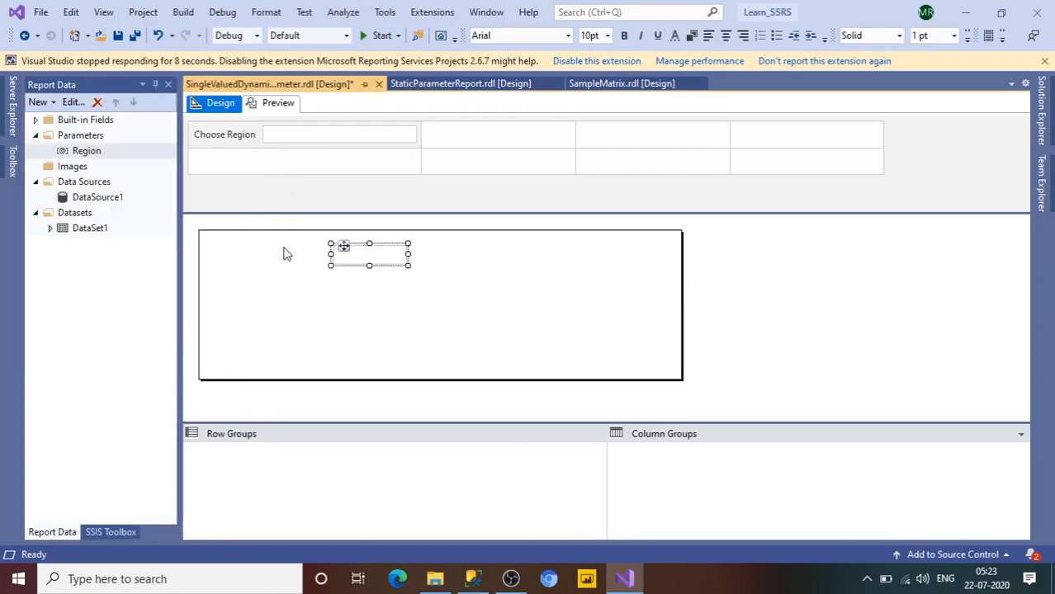
{"action": "mouse_move", "coordinate": [4, 163]}
{"action": "left_click_drag", "start_coordinate": [81, 185], "coordinate": [252, 316]}
Enter "Single Valued Dynamic Parameter" in the text box and widen the box to fit the title on one line.
{"action": "left_click", "coordinate": [361, 265]}
{"action": "type", "text": "Single Val"}
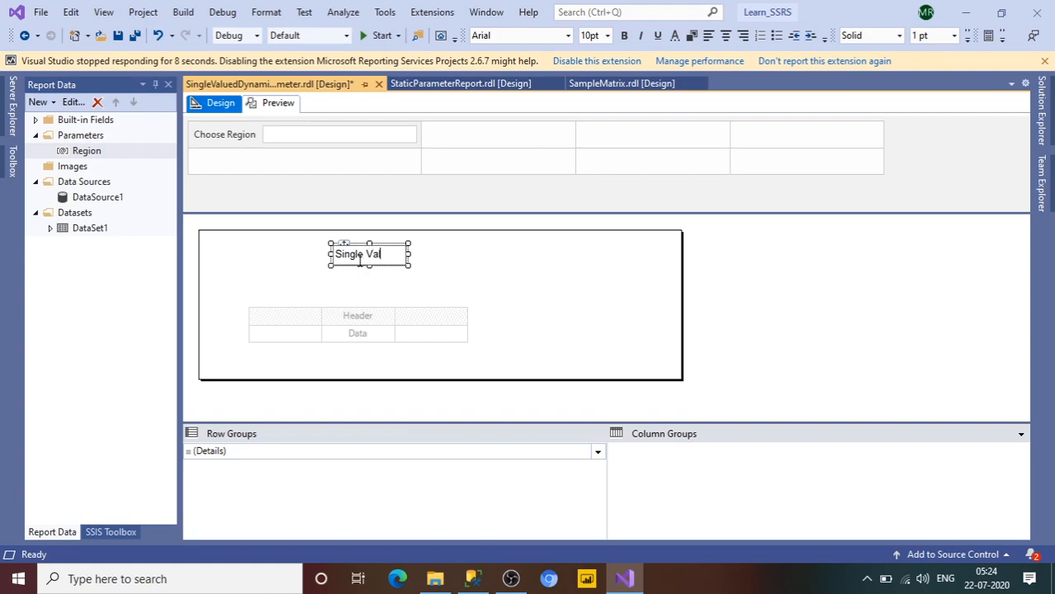
{"action": "type", "text": " Dym"}
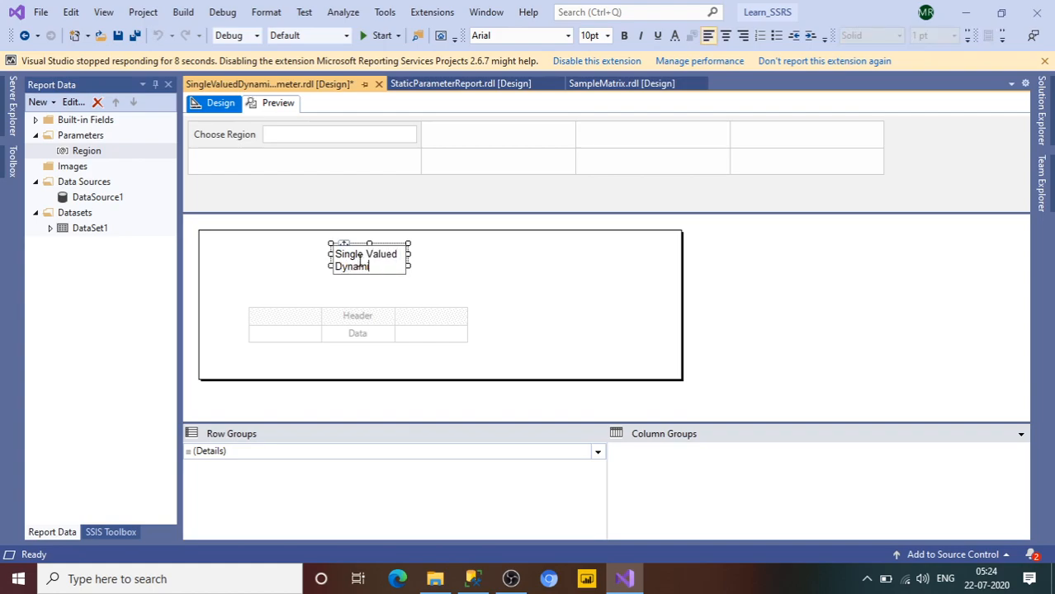
{"action": "type", "text": "amic Param"}
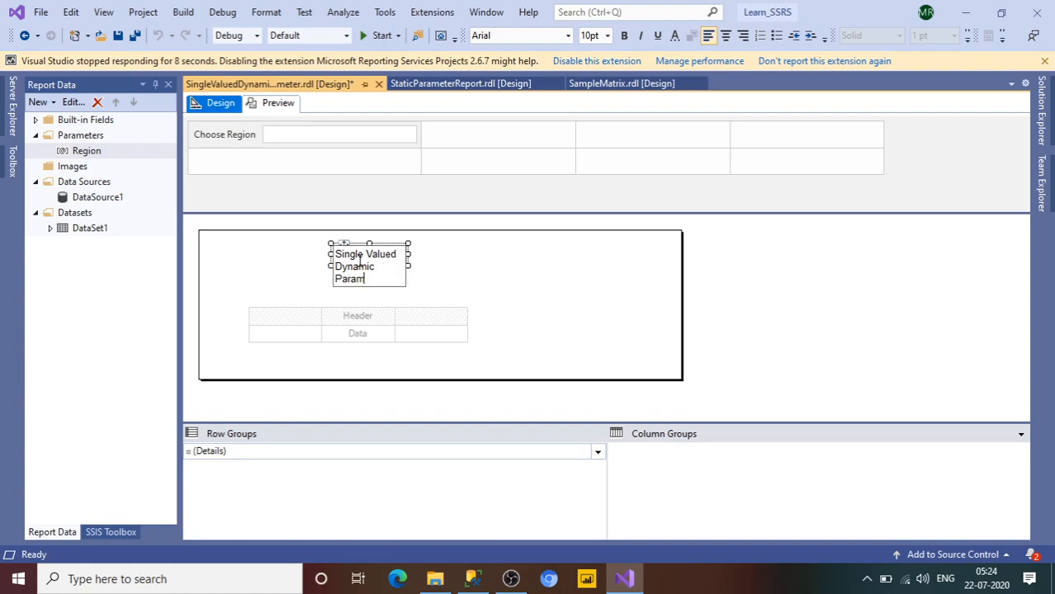
{"action": "type", "text": "eter"}
{"action": "left_click", "coordinate": [409, 263]}
{"action": "left_click_drag", "start_coordinate": [411, 260], "coordinate": [570, 258]}
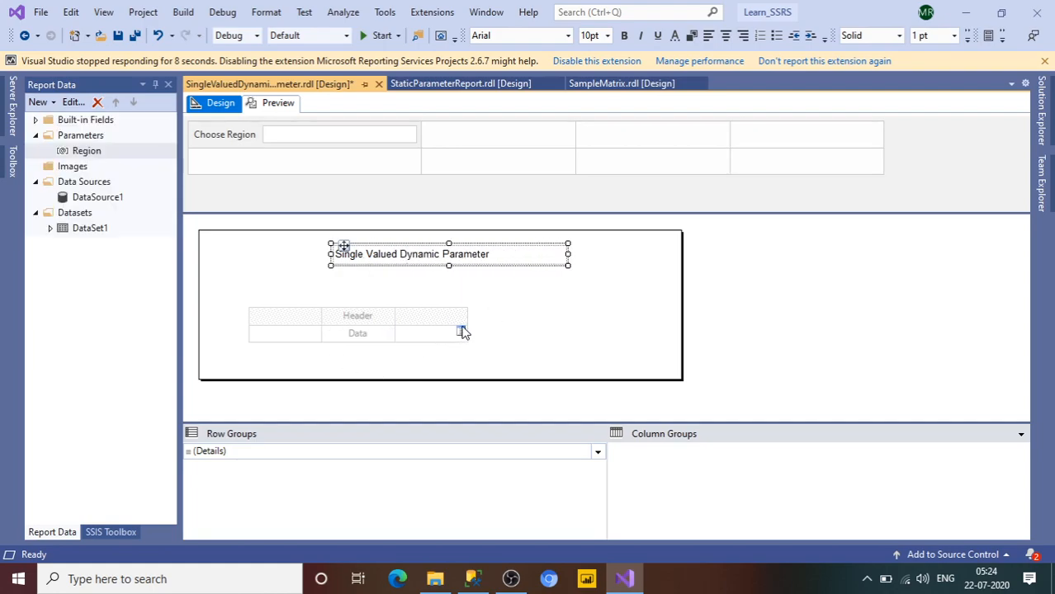
Fill the table's columns with DataSet1's SalesPersonName, ProductName, ItemsSold, UnitPrice and Country fields.
{"action": "left_click", "coordinate": [50, 228]}
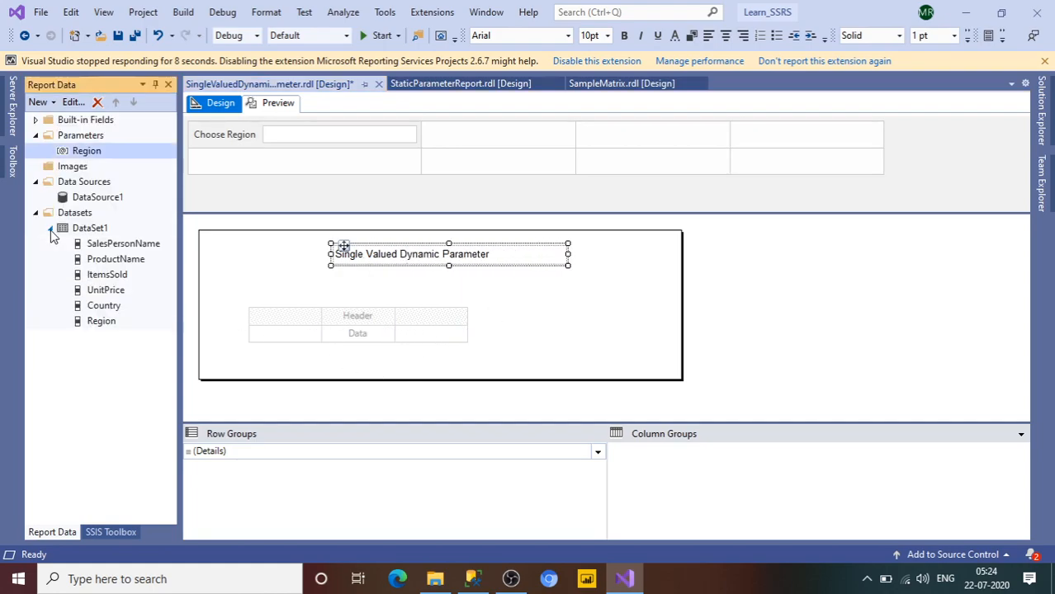
{"action": "left_click_drag", "start_coordinate": [142, 259], "coordinate": [255, 323]}
{"action": "left_click_drag", "start_coordinate": [118, 263], "coordinate": [332, 326]}
{"action": "left_click_drag", "start_coordinate": [118, 276], "coordinate": [413, 333]}
{"action": "left_click_drag", "start_coordinate": [124, 295], "coordinate": [540, 327]}
Add the Region field as the table's last column after Country and widen the report body.
{"action": "left_click_drag", "start_coordinate": [101, 322], "coordinate": [615, 323]}
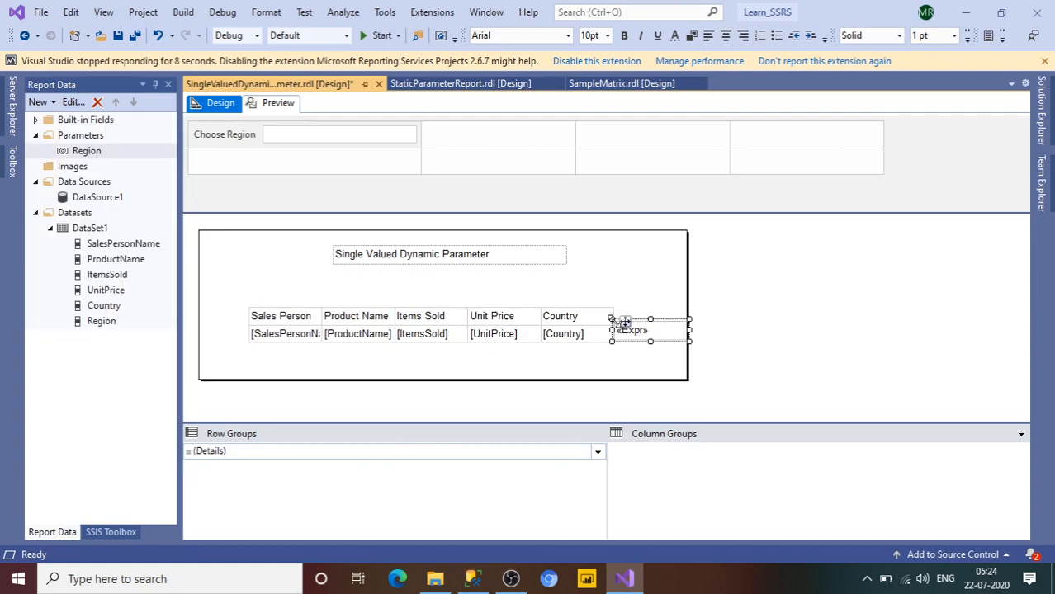
{"action": "key", "text": "ctrl+z"}
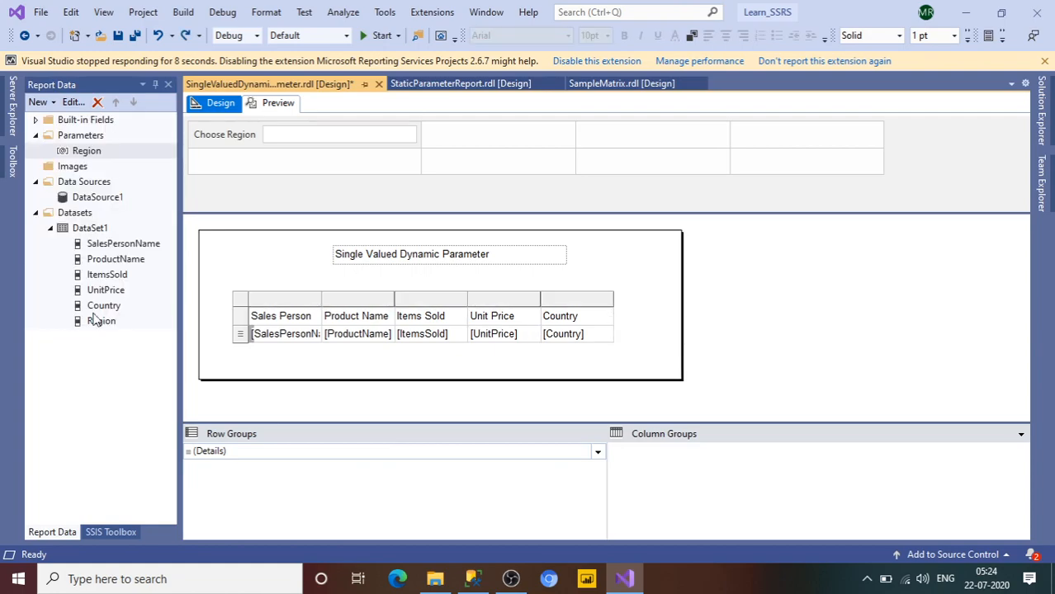
{"action": "left_click", "coordinate": [93, 326]}
{"action": "left_click_drag", "start_coordinate": [94, 326], "coordinate": [610, 332]}
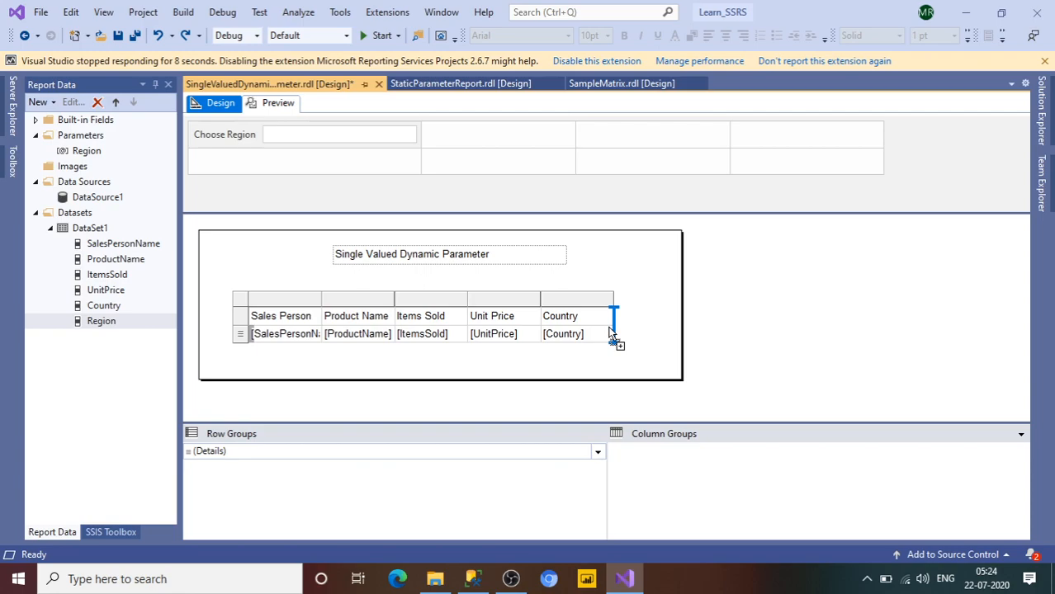
{"action": "left_click_drag", "start_coordinate": [610, 333], "coordinate": [610, 333]}
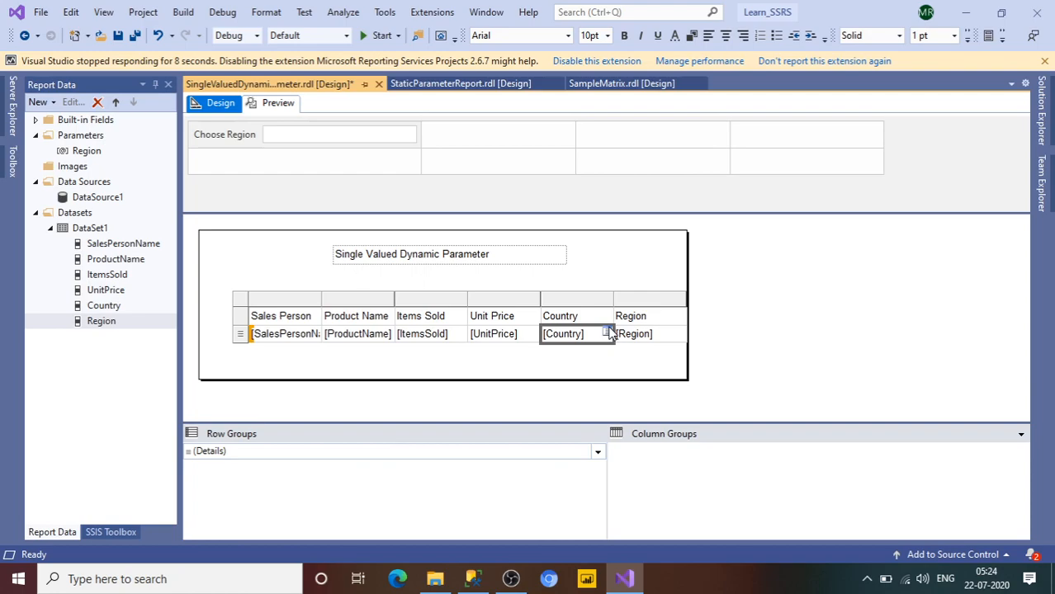
{"action": "left_click_drag", "start_coordinate": [686, 265], "coordinate": [799, 266]}
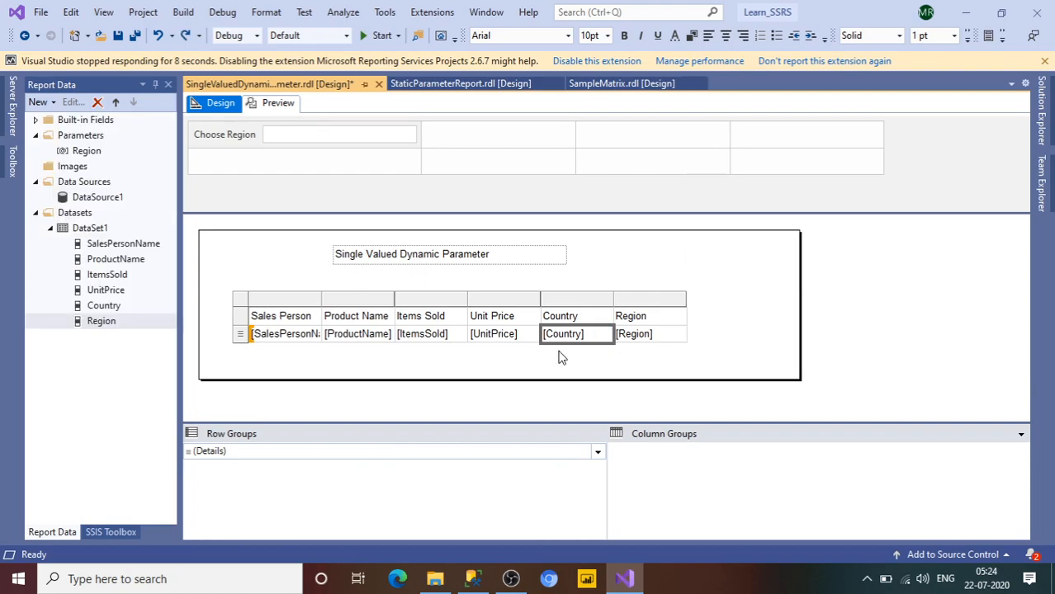
Make the table's header row bold and centre the report title in its text box.
{"action": "left_click", "coordinate": [239, 318]}
{"action": "left_click", "coordinate": [624, 35]}
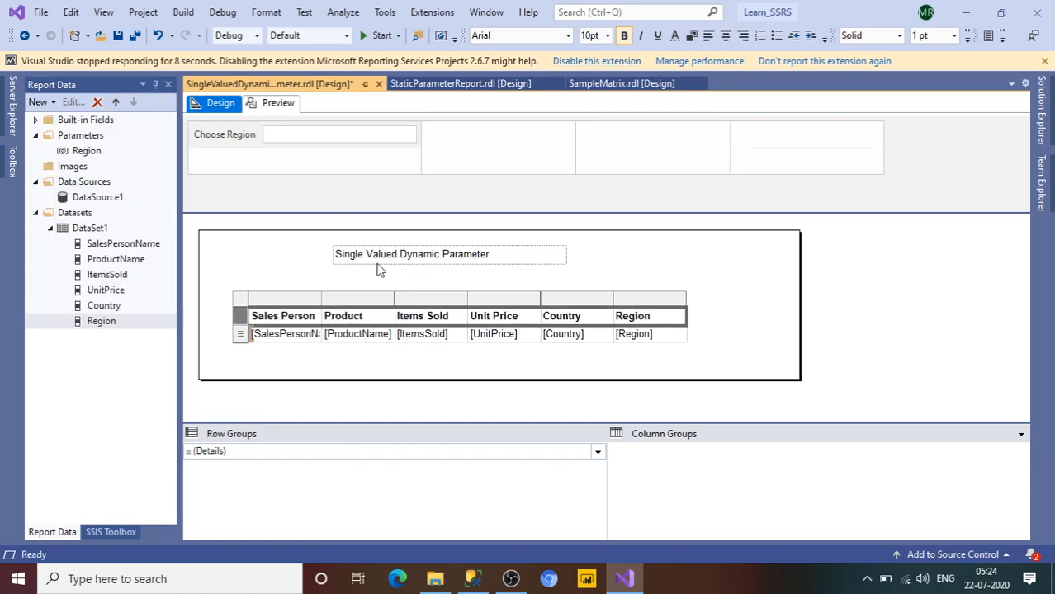
{"action": "left_click", "coordinate": [350, 254]}
{"action": "left_click", "coordinate": [630, 37]}
{"action": "left_click", "coordinate": [726, 36]}
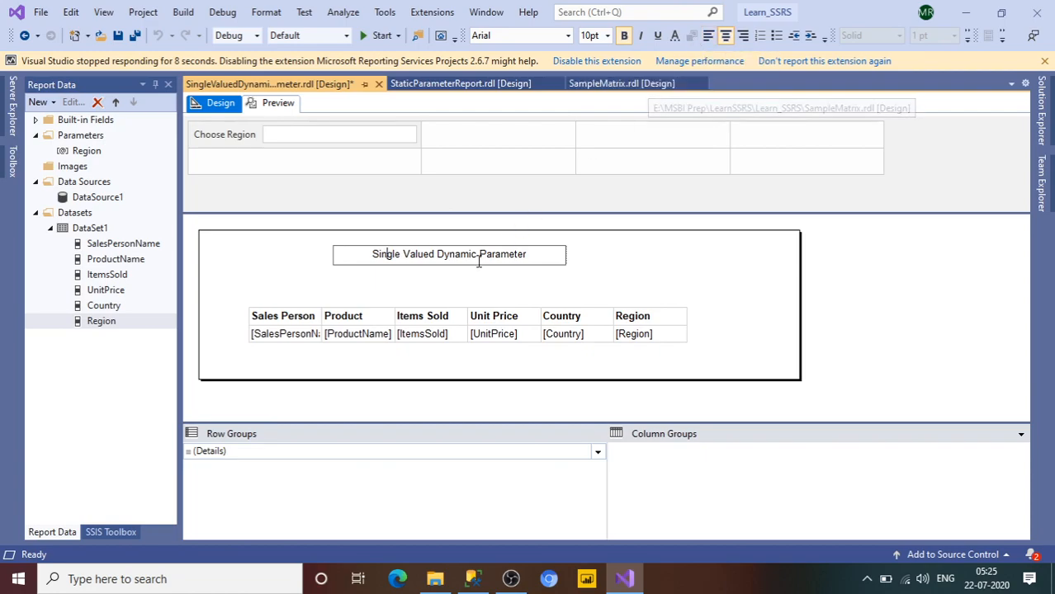
Try to set the report title's text color to dark blue.
{"action": "left_click_drag", "start_coordinate": [370, 259], "coordinate": [528, 255]}
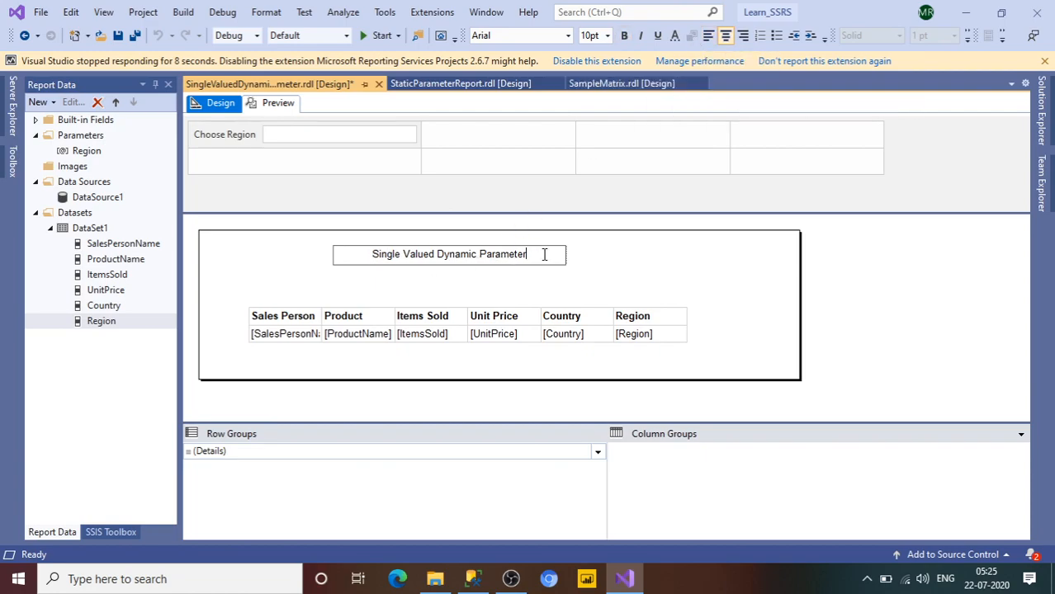
{"action": "left_click", "coordinate": [675, 35]}
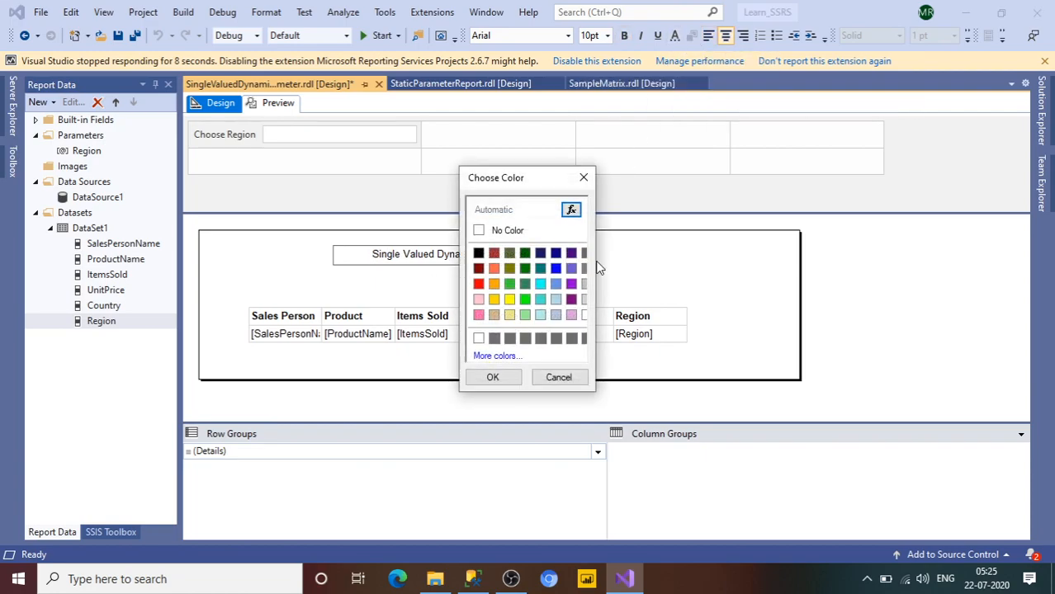
{"action": "left_click", "coordinate": [556, 255]}
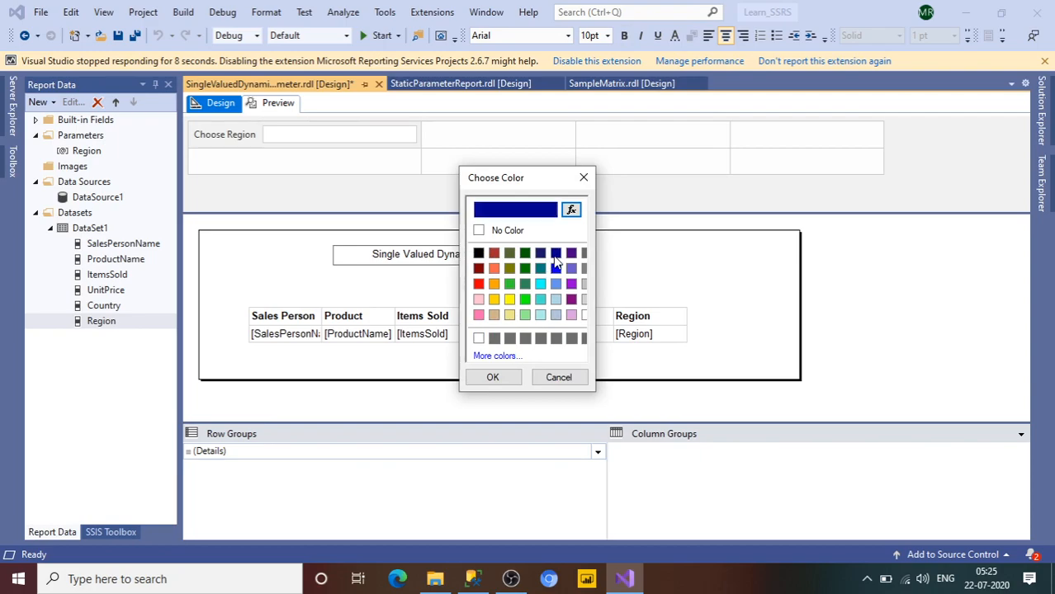
{"action": "left_click", "coordinate": [504, 381]}
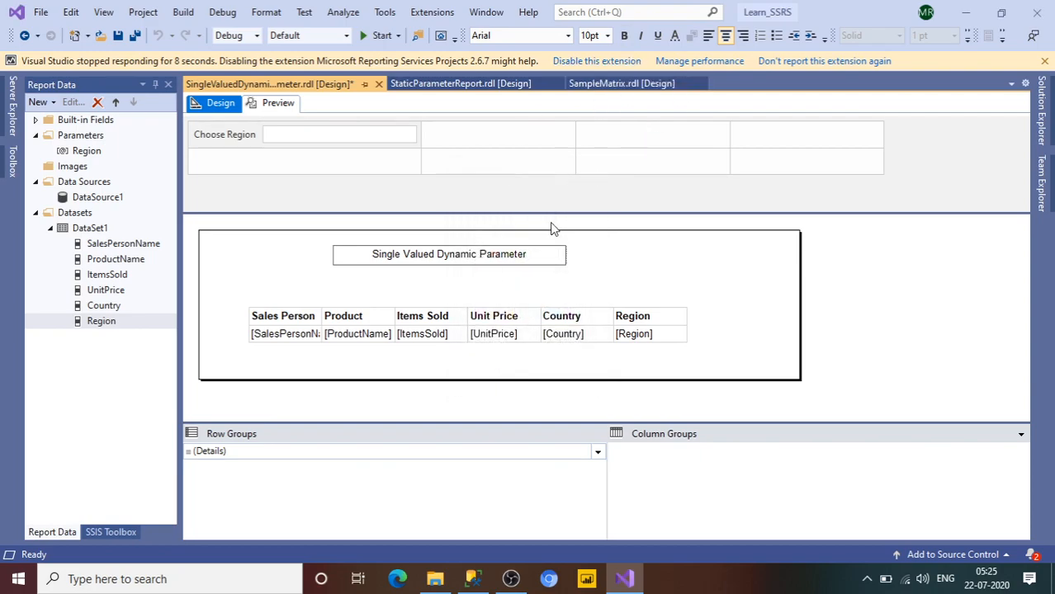
Format the whole report title as brownish-red, bold, underlined text.
{"action": "left_click_drag", "start_coordinate": [539, 249], "coordinate": [360, 262]}
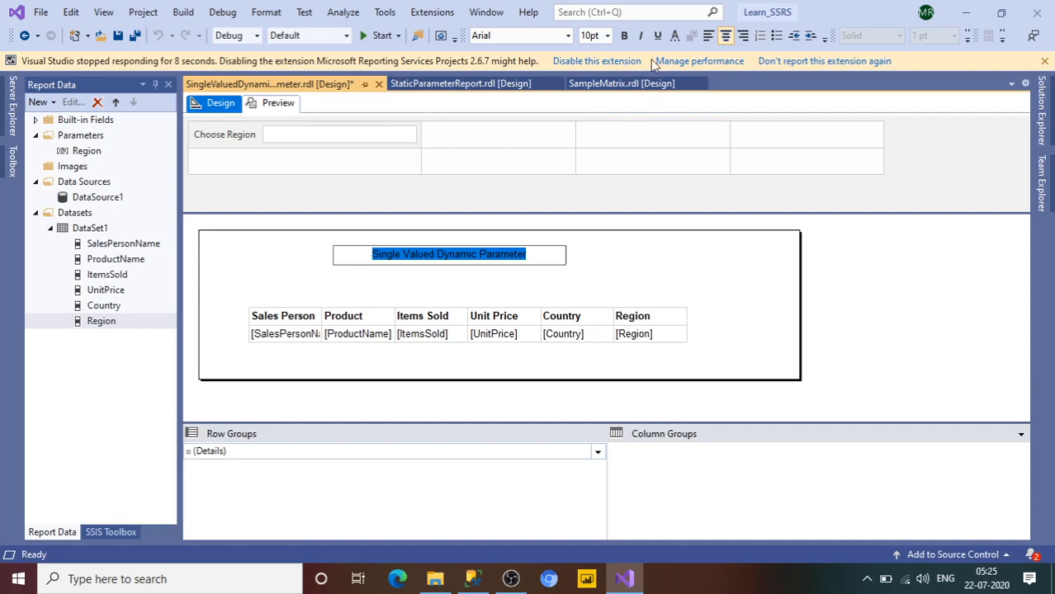
{"action": "left_click", "coordinate": [674, 37]}
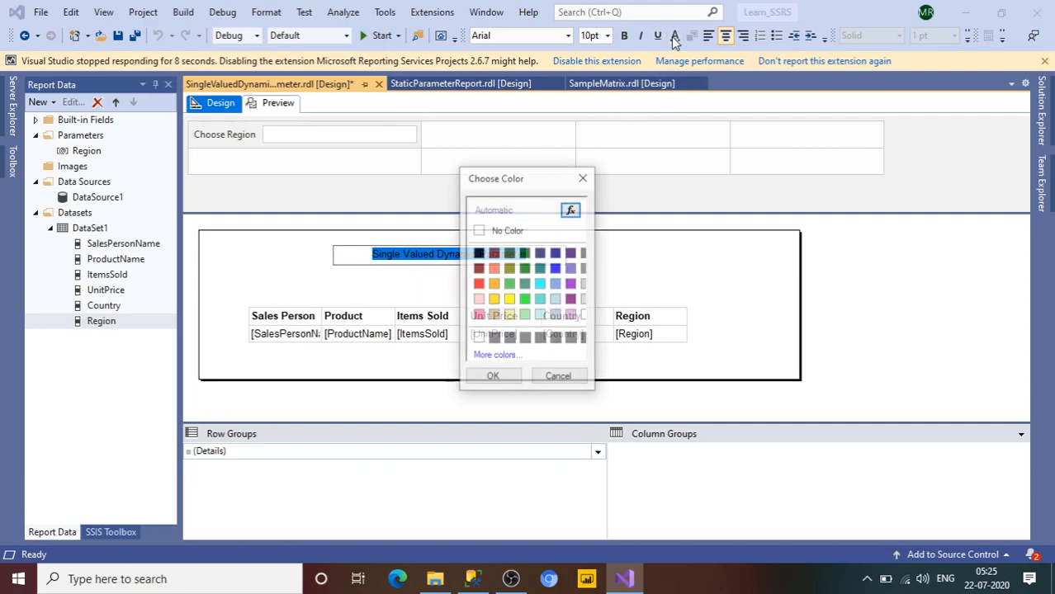
{"action": "left_click", "coordinate": [495, 253]}
{"action": "left_click", "coordinate": [493, 377]}
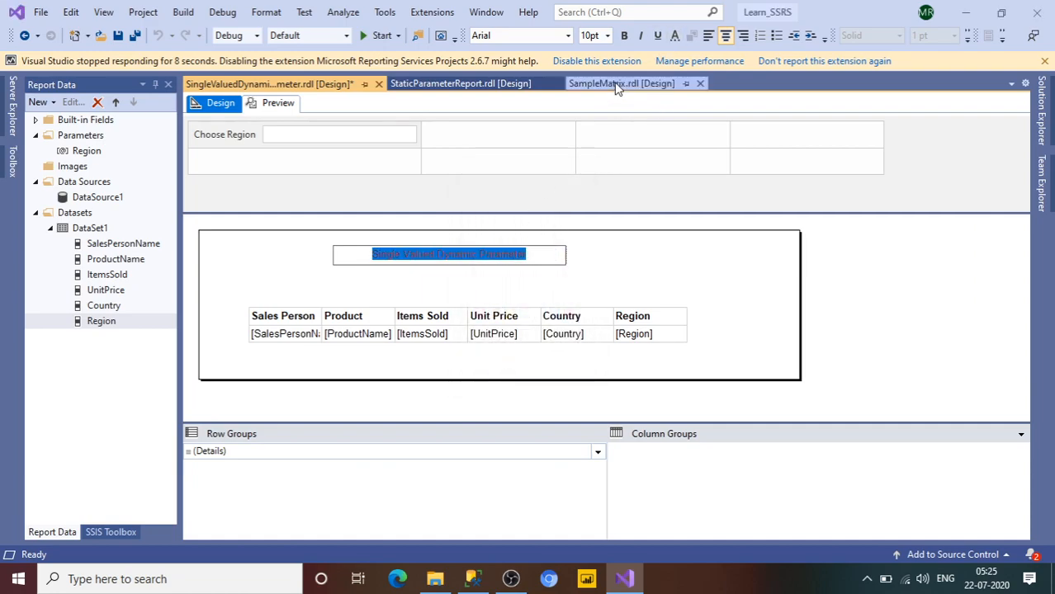
{"action": "left_click", "coordinate": [623, 38]}
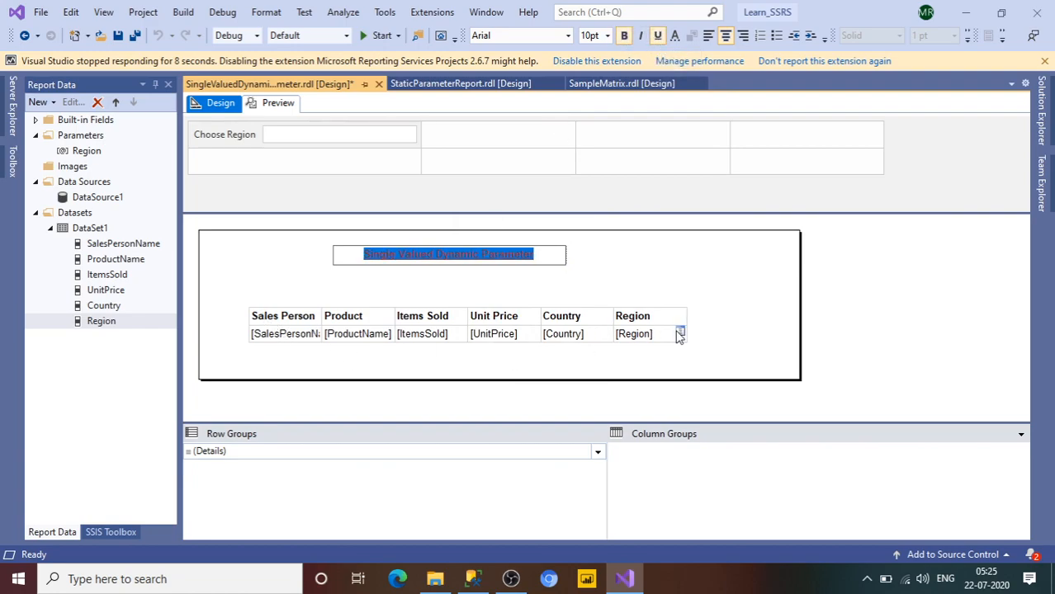
{"action": "left_click", "coordinate": [737, 331]}
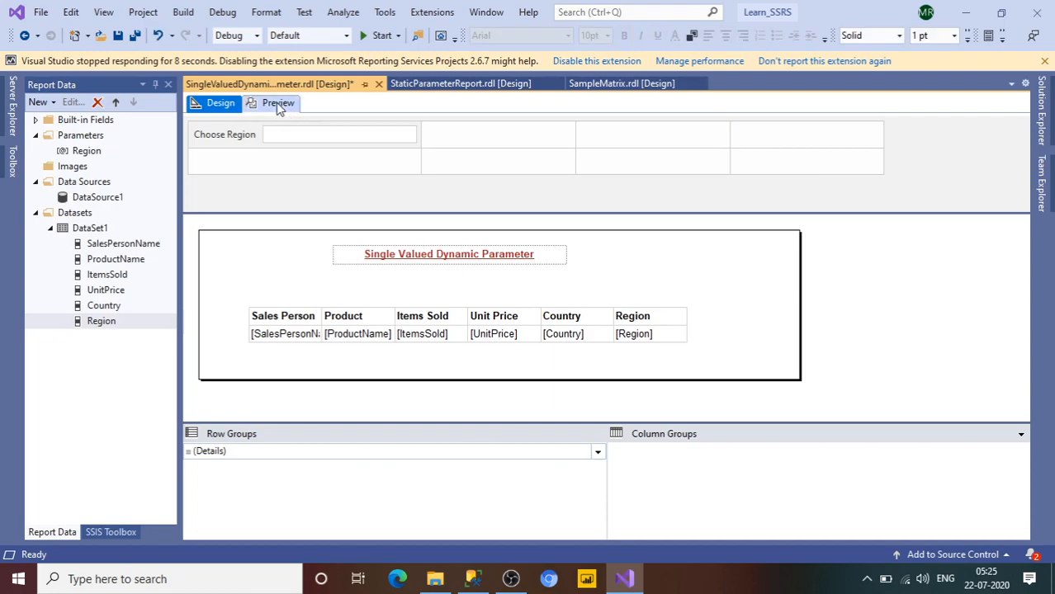
Preview the report with ASIA as the chosen region and examine the returned rows.
{"action": "left_click", "coordinate": [278, 104]}
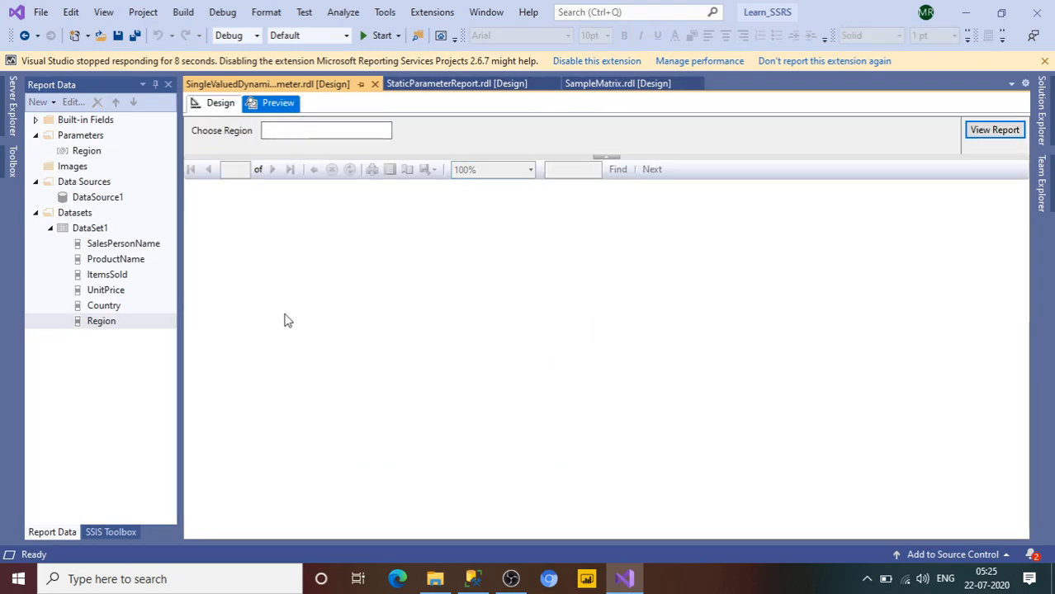
{"action": "left_click", "coordinate": [292, 132]}
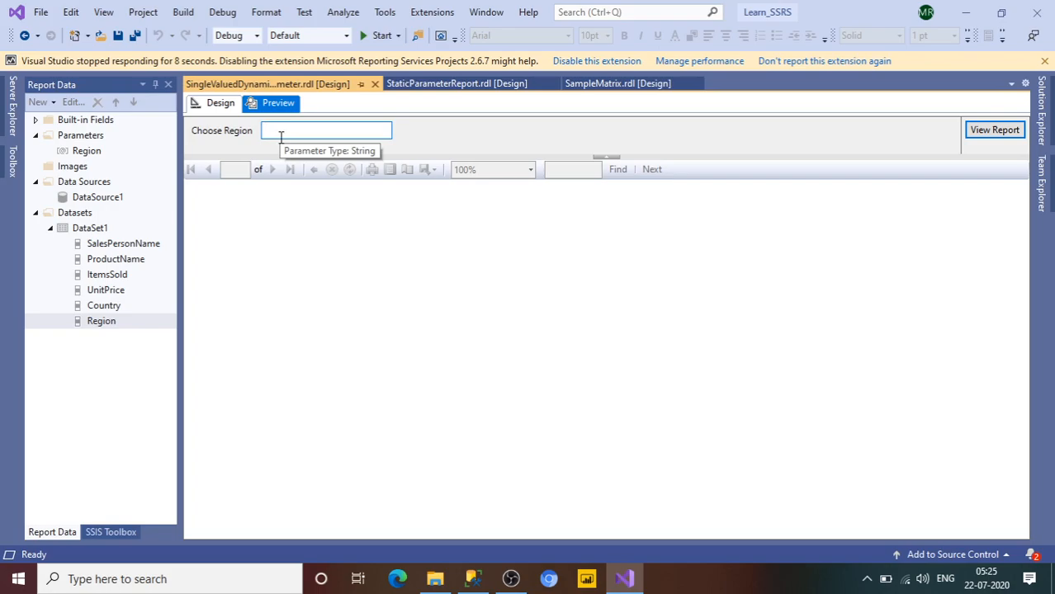
{"action": "type", "text": "ASIA"}
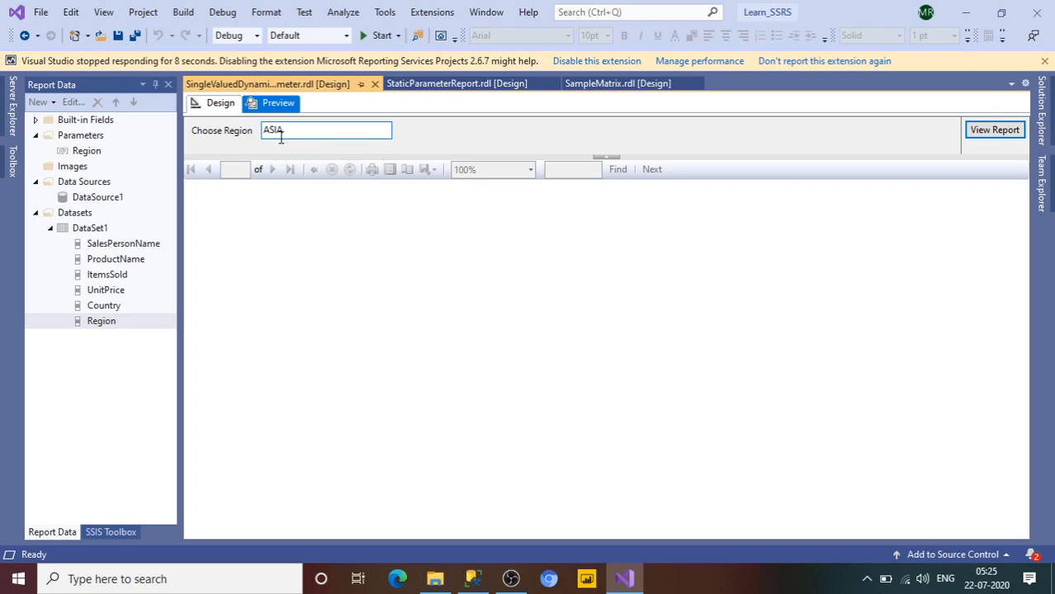
{"action": "left_click", "coordinate": [1002, 136]}
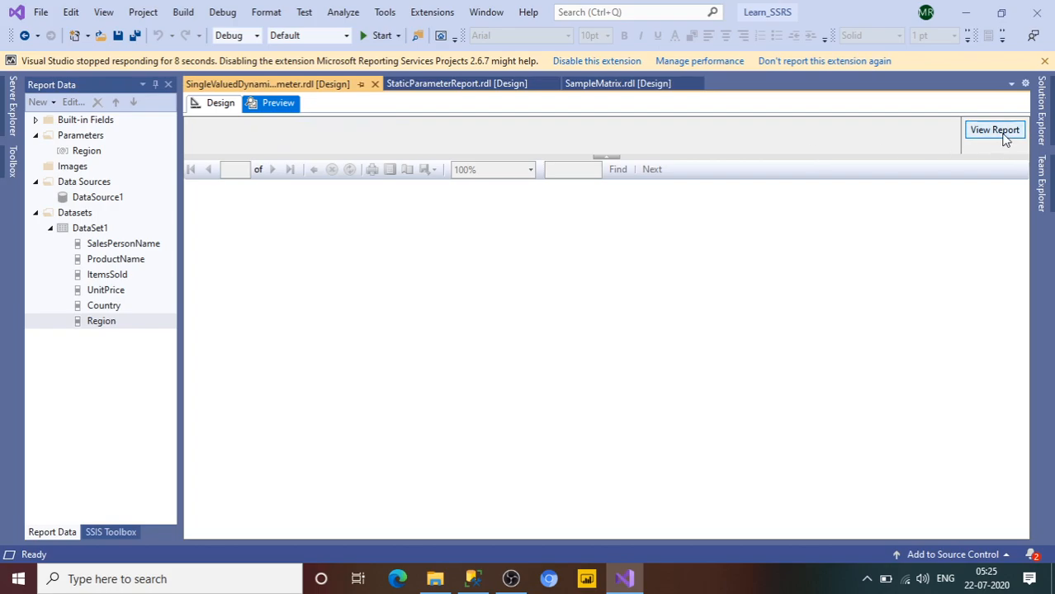
{"action": "left_click", "coordinate": [288, 132]}
{"action": "left_click_drag", "start_coordinate": [271, 133], "coordinate": [264, 134]}
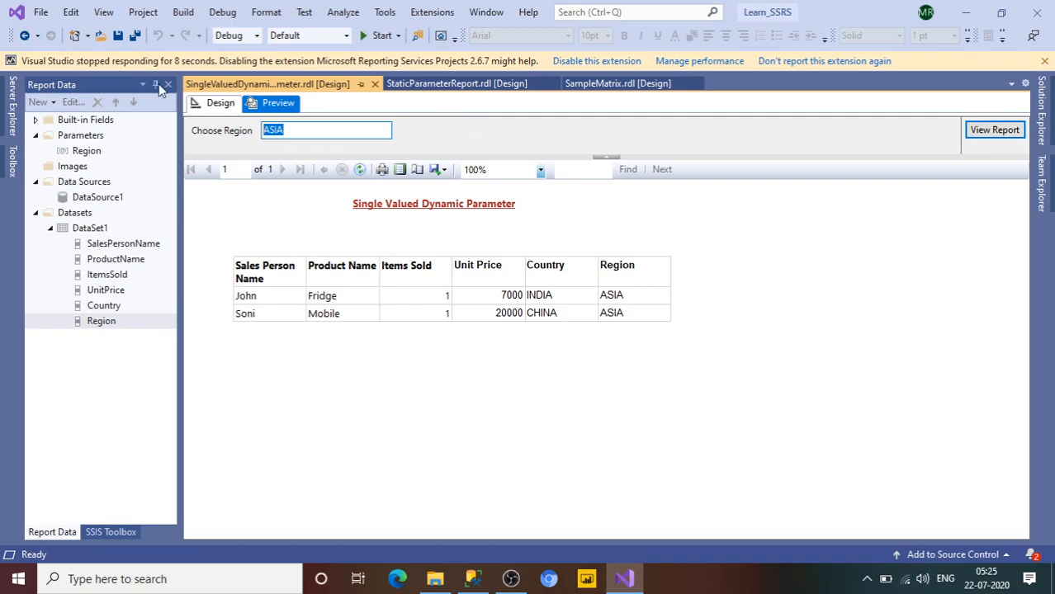
Return to the report design and start a new embedded dataset, DataSet2, based on DataSource1.
{"action": "left_click", "coordinate": [220, 105]}
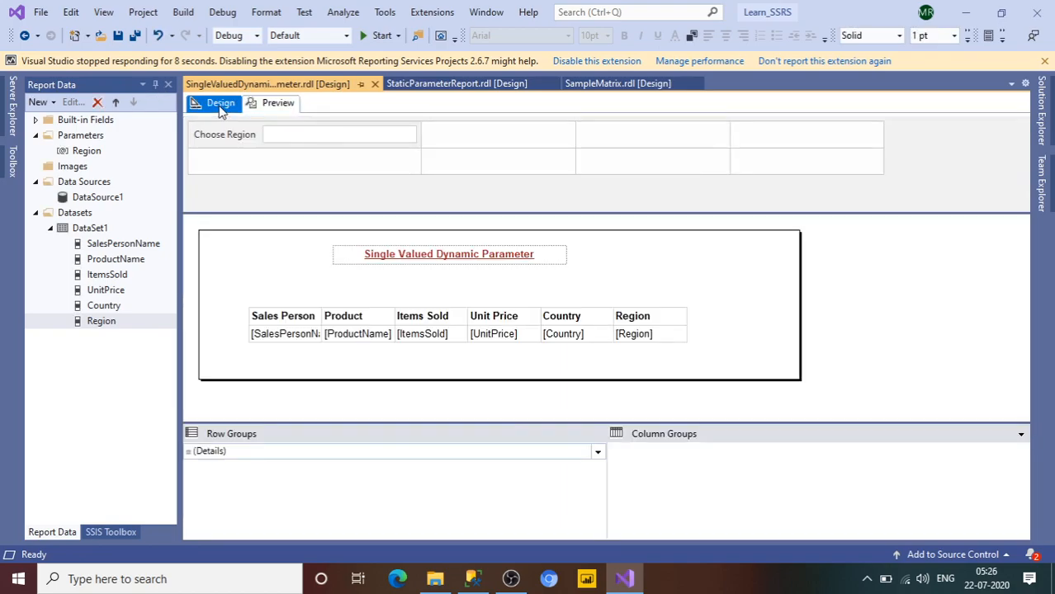
{"action": "left_click", "coordinate": [94, 232]}
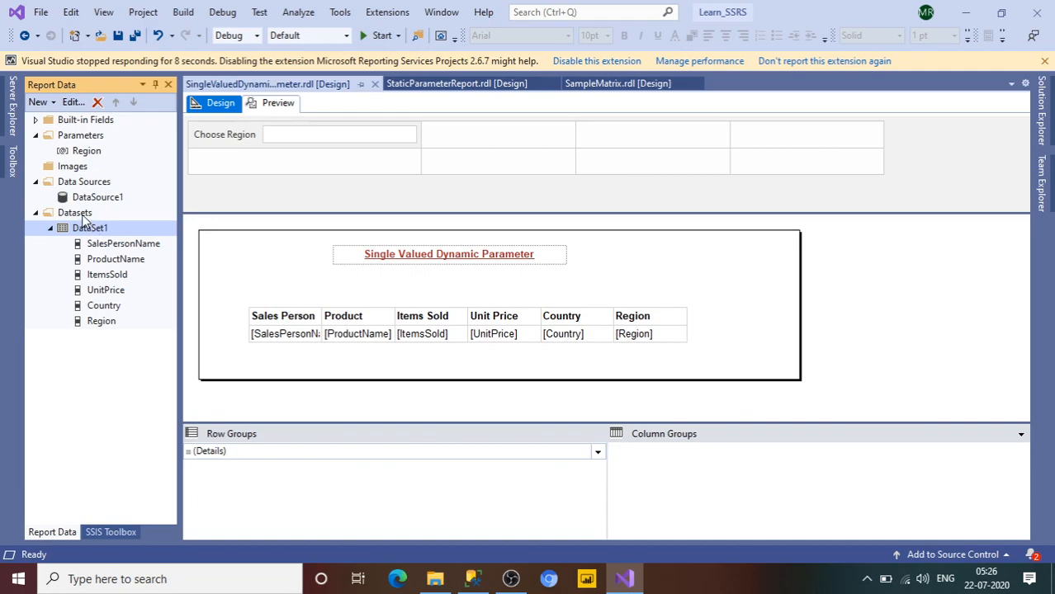
{"action": "right_click", "coordinate": [83, 217]}
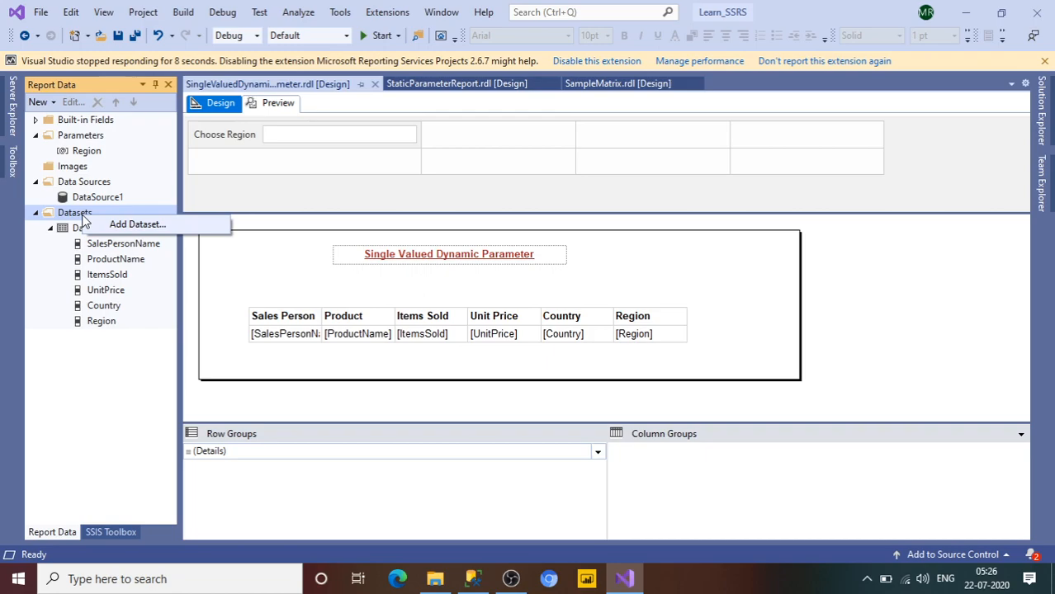
{"action": "left_click", "coordinate": [112, 225]}
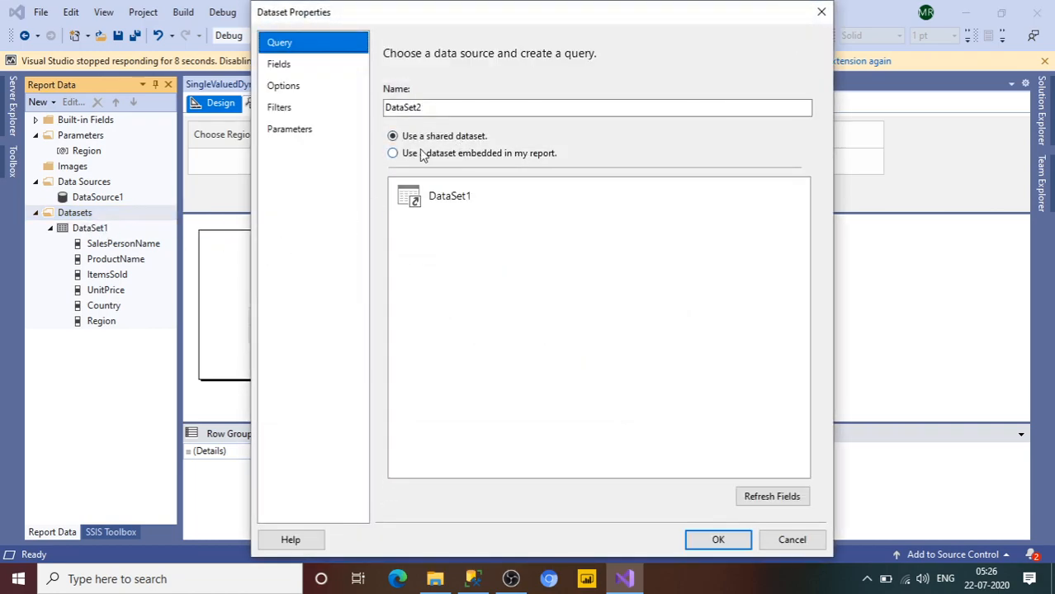
{"action": "left_click", "coordinate": [394, 155]}
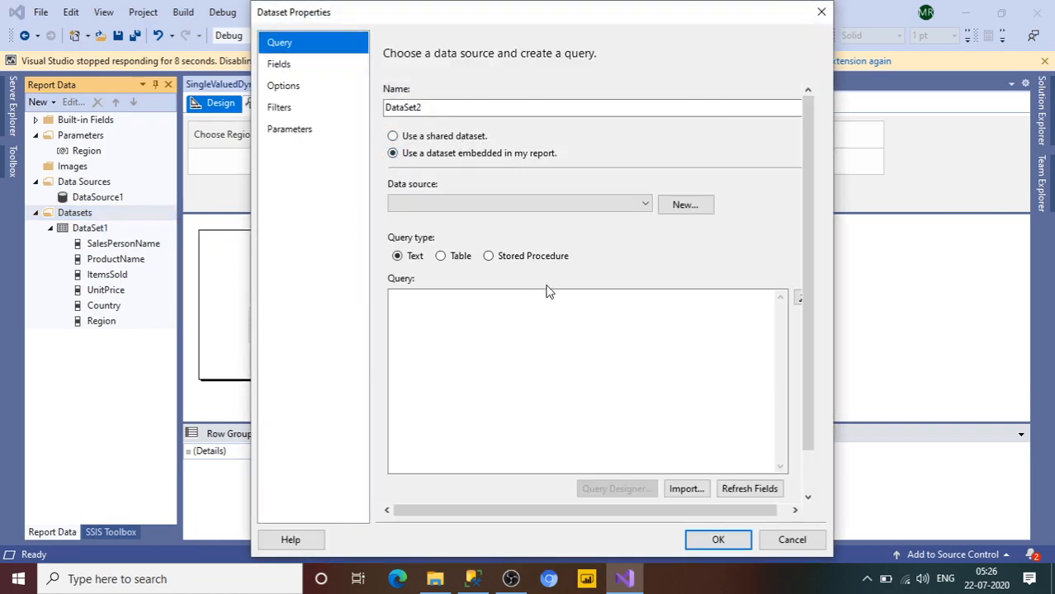
{"action": "left_click", "coordinate": [525, 208]}
{"action": "left_click", "coordinate": [468, 222]}
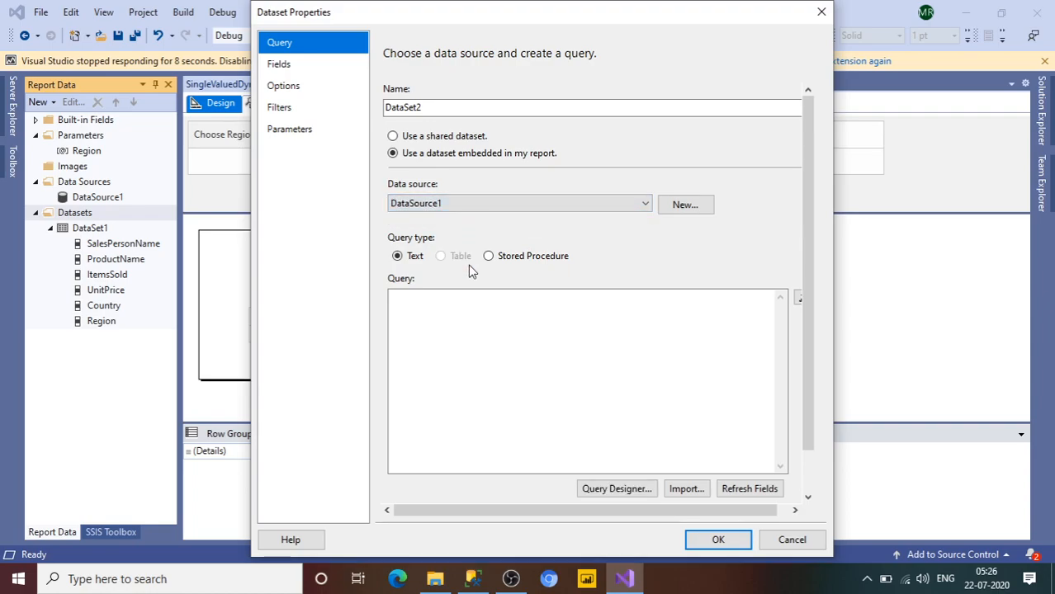
Switch to SQL Server Management Studio and write SELECT Region FROM [dbo].[SALES] on a new line below the existing query.
{"action": "left_click", "coordinate": [445, 326]}
{"action": "left_click", "coordinate": [473, 584]}
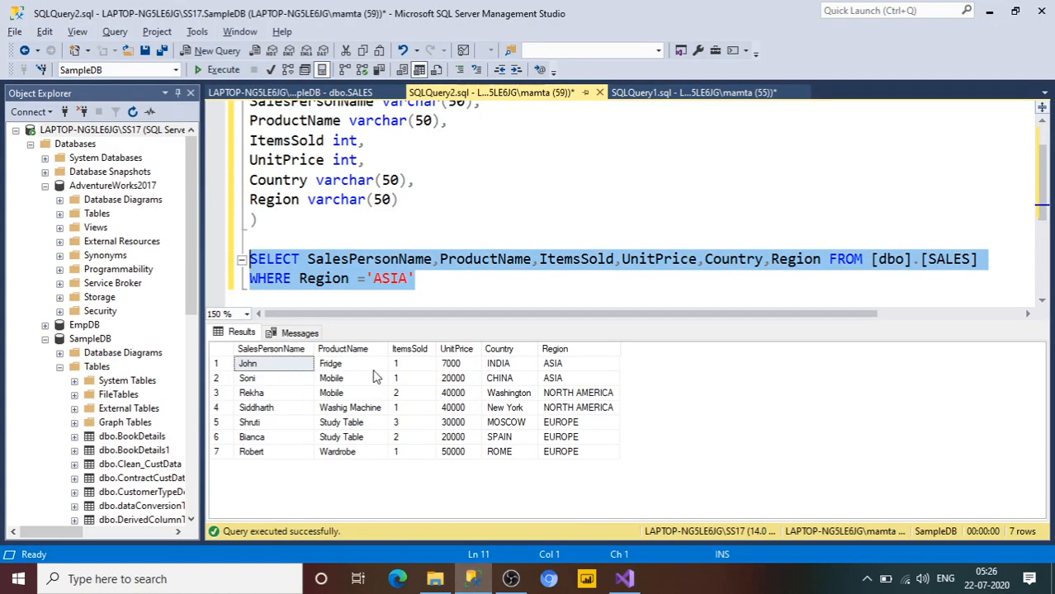
{"action": "left_click", "coordinate": [423, 285]}
{"action": "key", "text": "Return"}
{"action": "key", "text": "Return"}
{"action": "type", "text": "SELECT"}
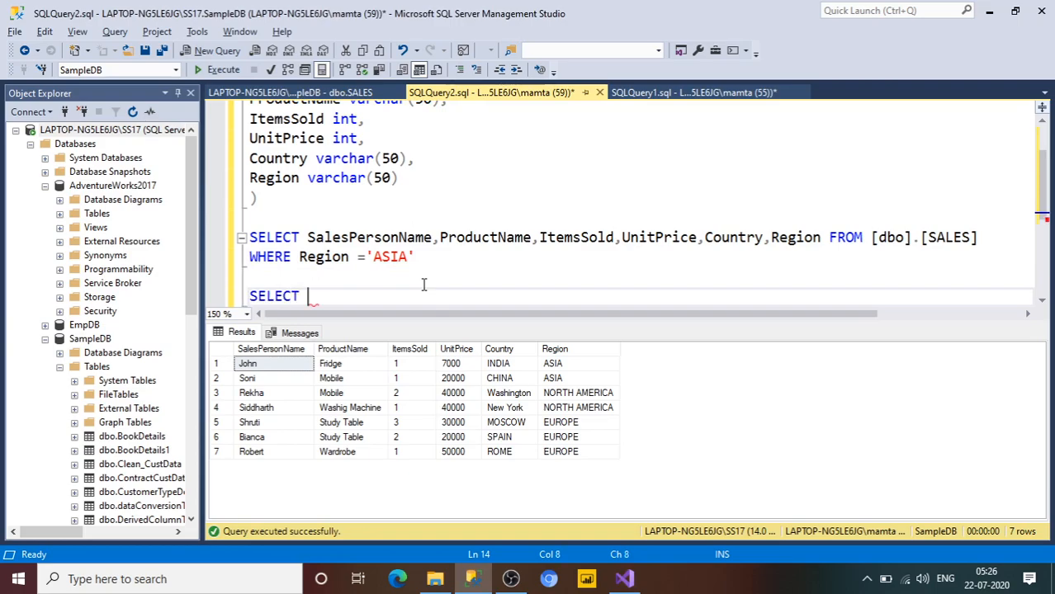
{"action": "left_click_drag", "start_coordinate": [772, 239], "coordinate": [984, 245]}
{"action": "key", "text": "ctrl+c"}
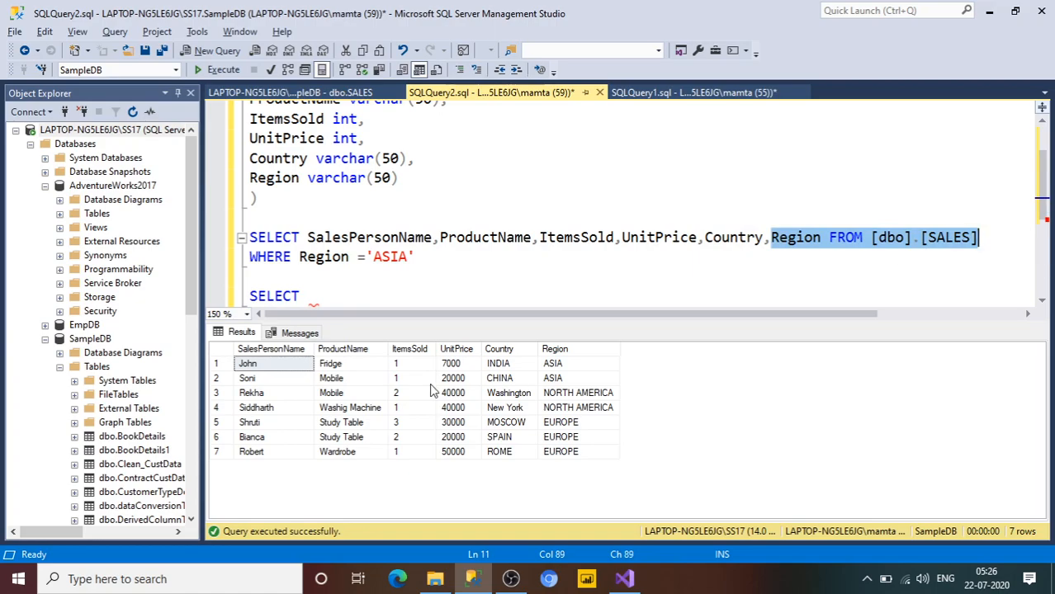
{"action": "left_click", "coordinate": [347, 296]}
{"action": "key", "text": "ctrl+v"}
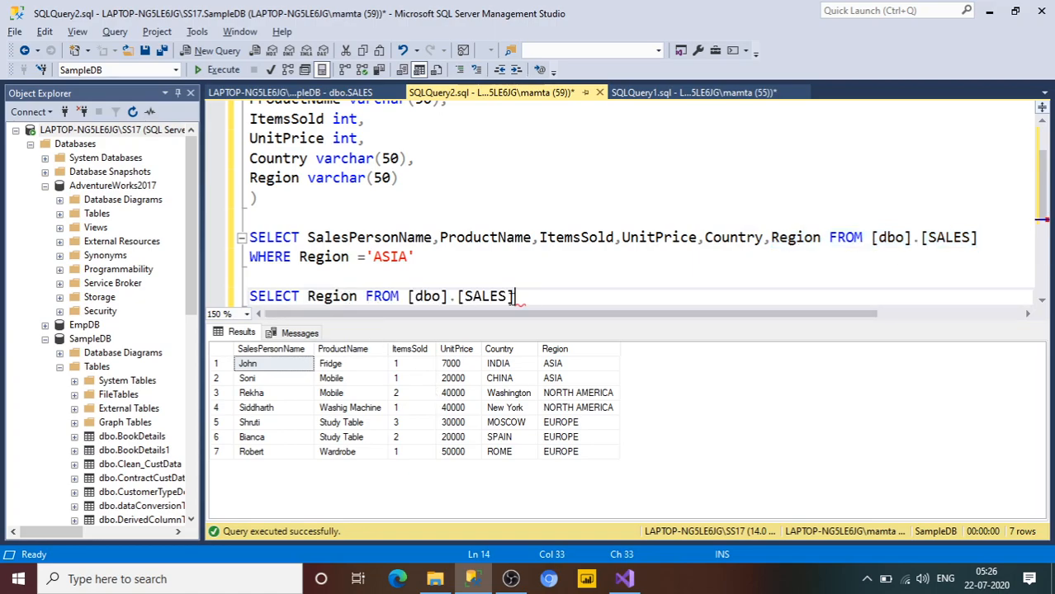
Run only the new Region query and examine the returned region values for duplicates.
{"action": "left_click_drag", "start_coordinate": [559, 299], "coordinate": [253, 291]}
{"action": "left_click", "coordinate": [218, 70]}
{"action": "left_click", "coordinate": [269, 365]}
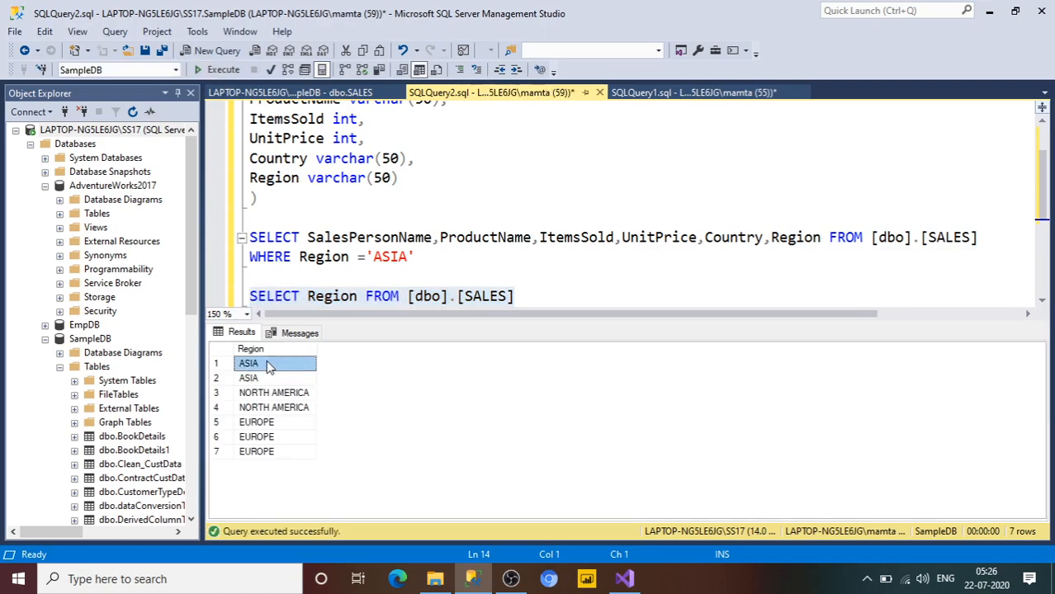
{"action": "left_click", "coordinate": [272, 379]}
{"action": "left_click", "coordinate": [277, 394]}
{"action": "left_click", "coordinate": [278, 407]}
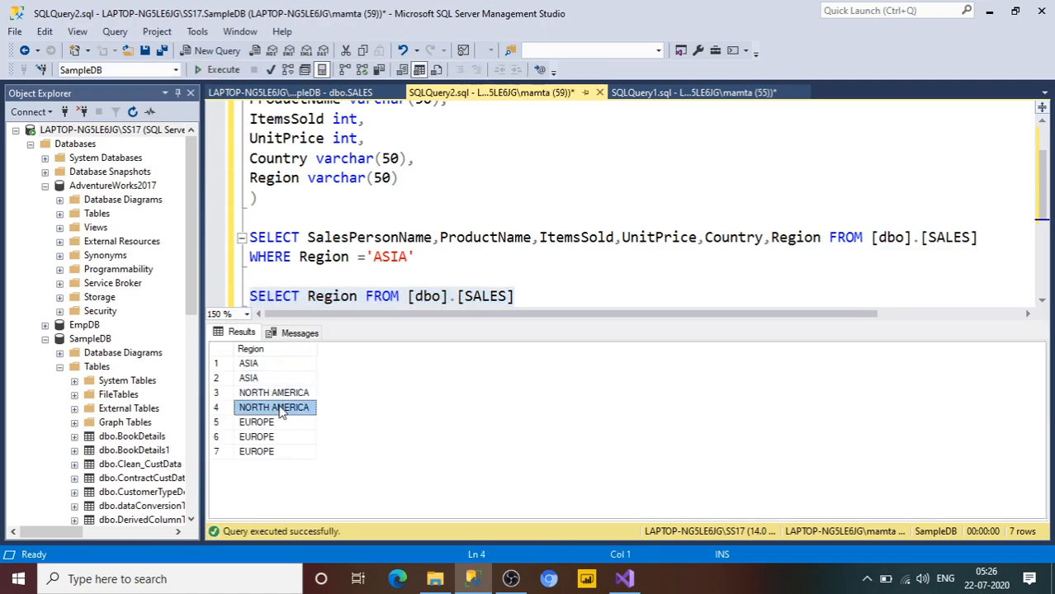
{"action": "left_click", "coordinate": [281, 423]}
{"action": "left_click", "coordinate": [283, 438]}
{"action": "left_click", "coordinate": [288, 452]}
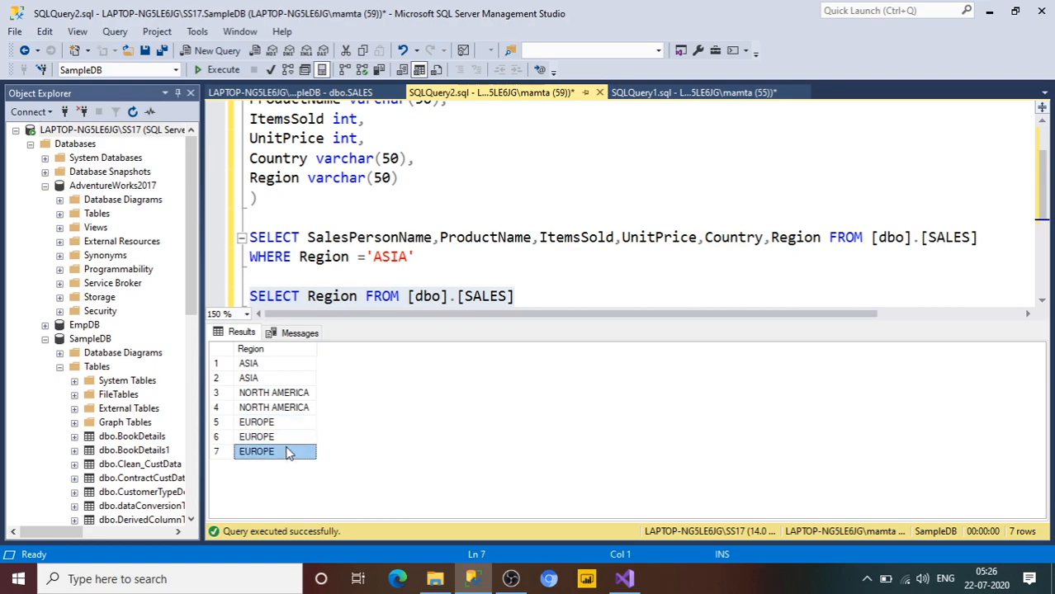
Add DISTINCT before Region in the new query and run only that statement.
{"action": "left_click", "coordinate": [308, 297]}
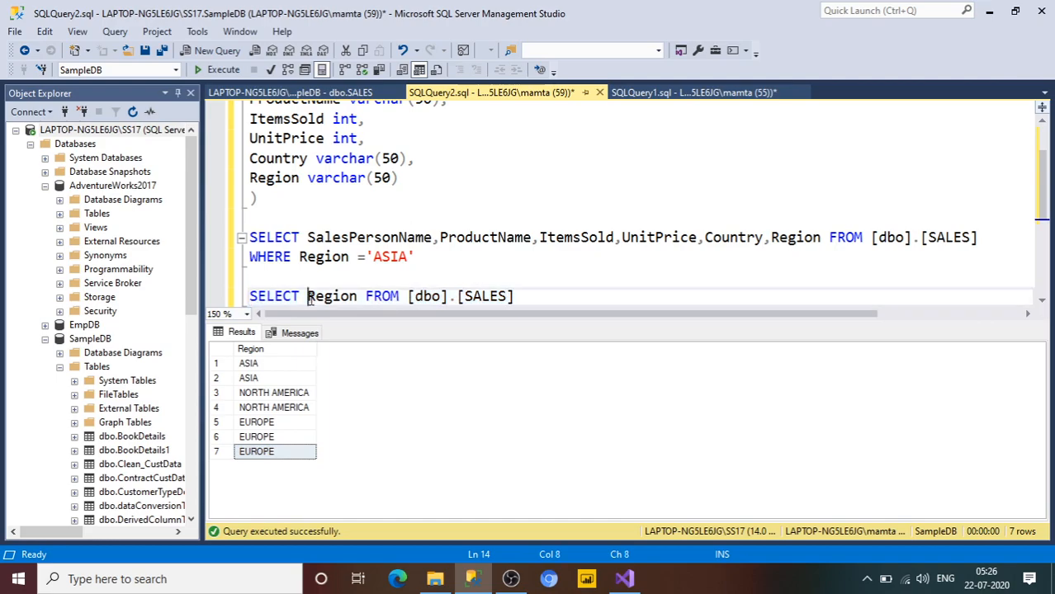
{"action": "type", "text": "DI"}
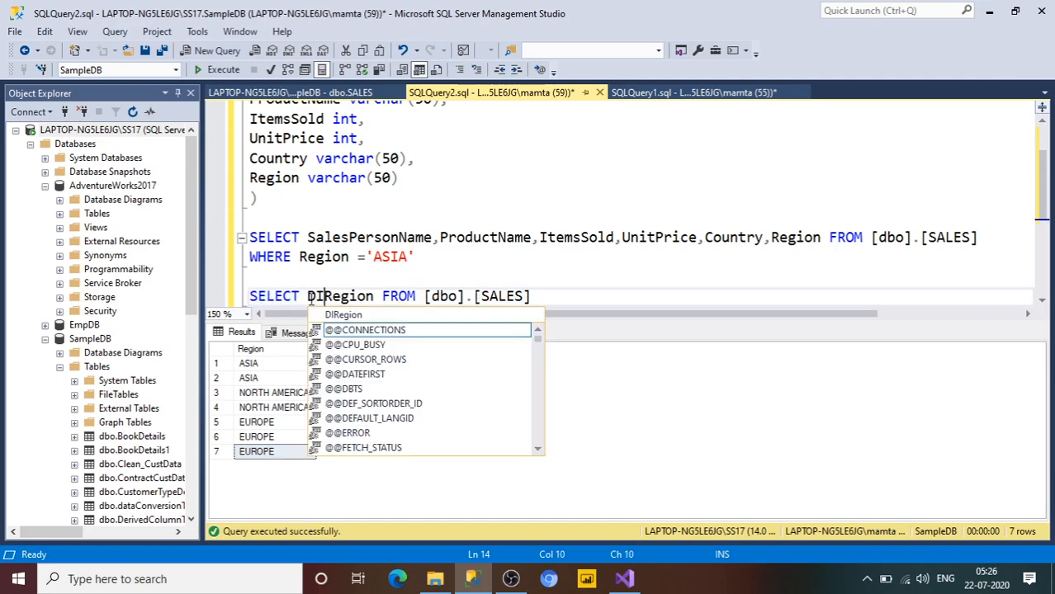
{"action": "type", "text": "STINCE"}
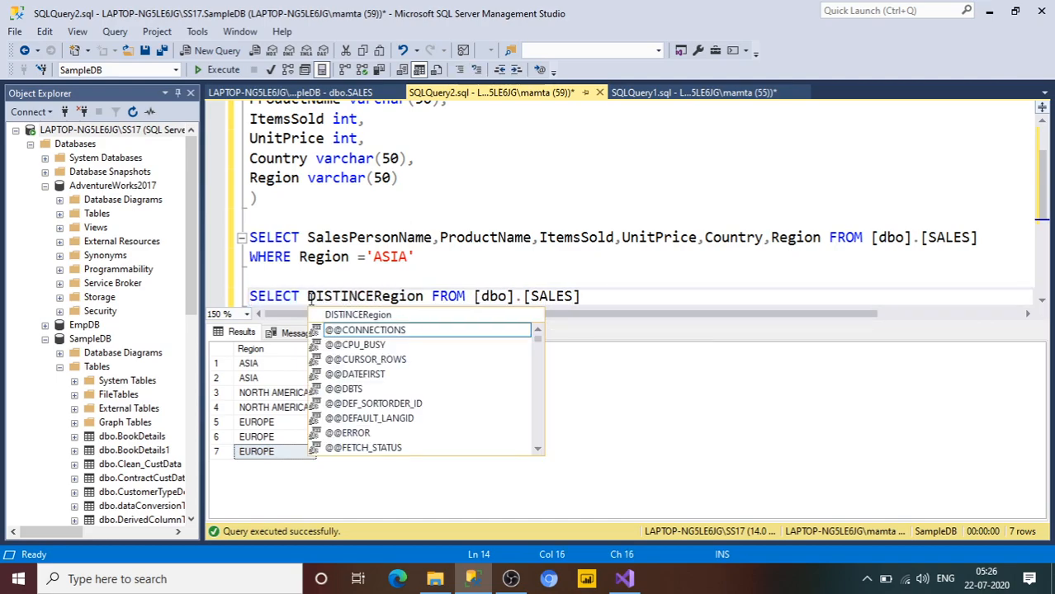
{"action": "key", "text": "BackSpace"}
{"action": "key", "text": "BackSpace"}
{"action": "key", "text": "BackSpace"}
{"action": "type", "text": "M"}
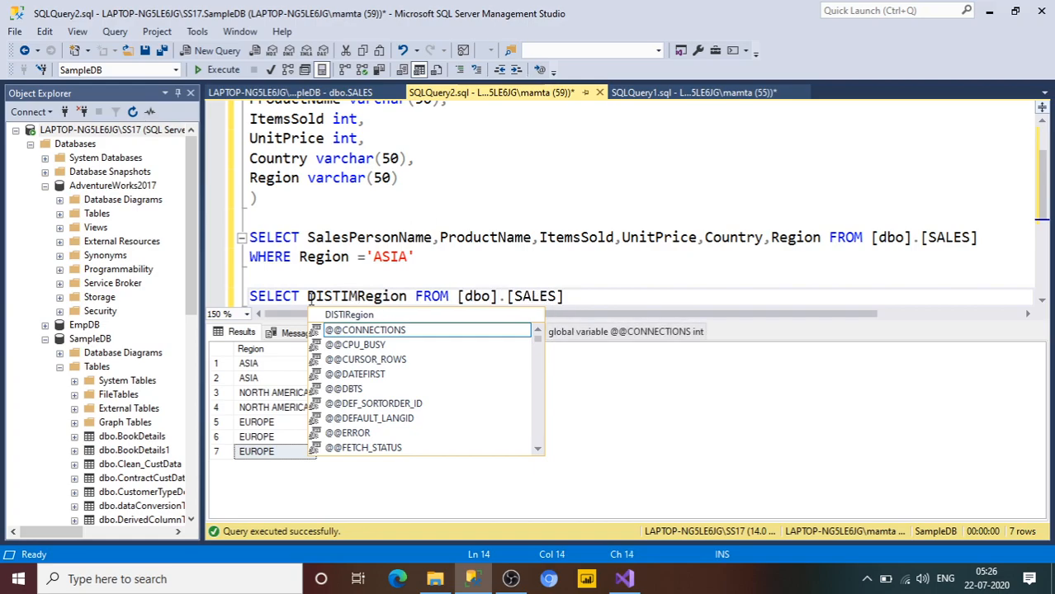
{"action": "key", "text": "BackSpace"}
{"action": "type", "text": "NCT"}
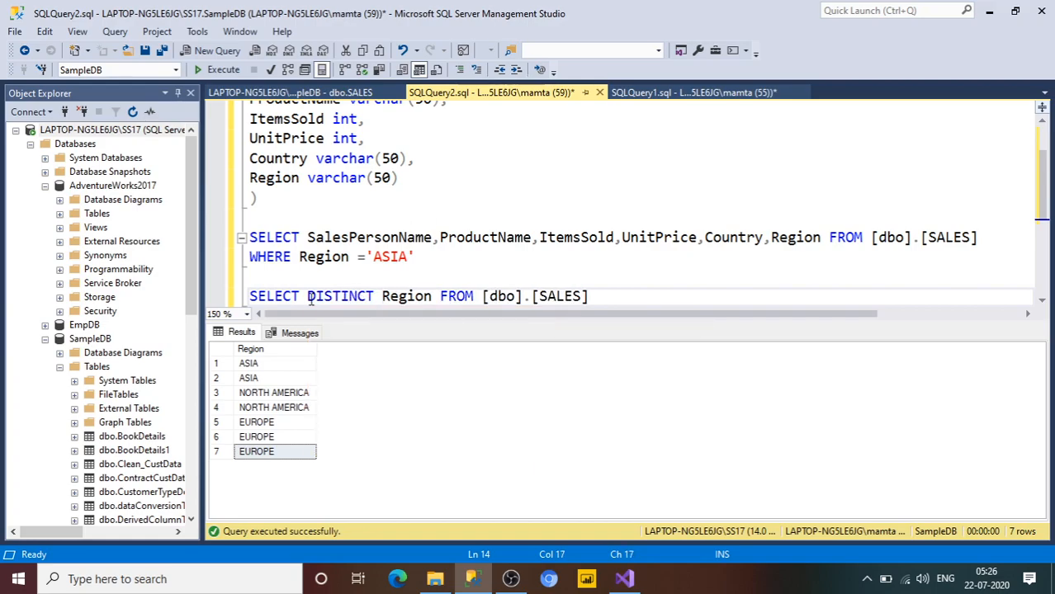
{"action": "left_click_drag", "start_coordinate": [589, 295], "coordinate": [248, 297]}
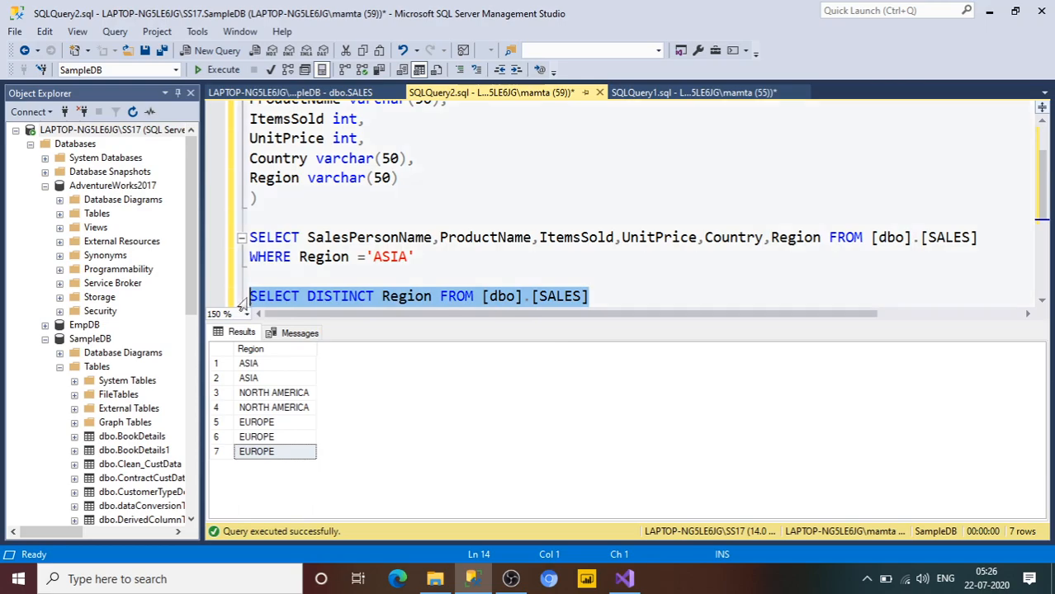
{"action": "left_click", "coordinate": [218, 69]}
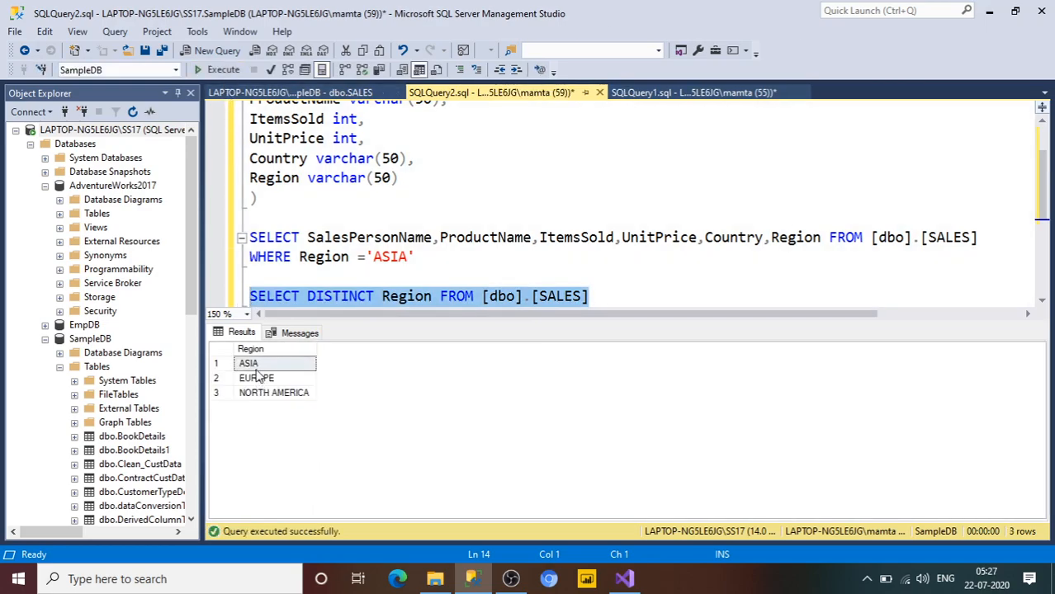
Copy the SELECT DISTINCT Region query into the new dataset's query in Visual Studio.
{"action": "left_click_drag", "start_coordinate": [613, 297], "coordinate": [251, 295]}
{"action": "key", "text": "ctrl+c"}
{"action": "left_click", "coordinate": [624, 579]}
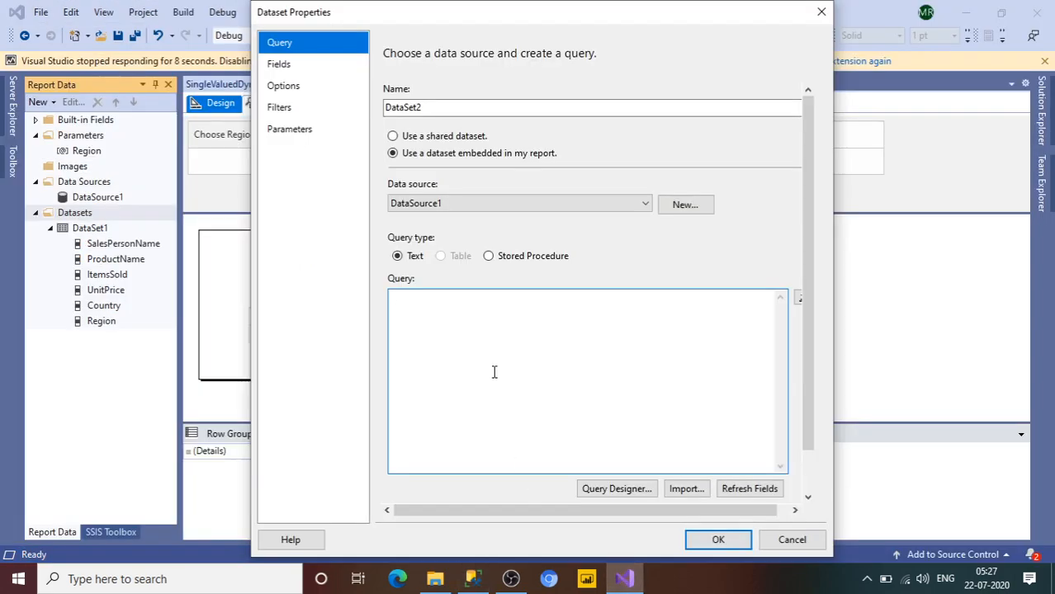
{"action": "key", "text": "ctrl+v"}
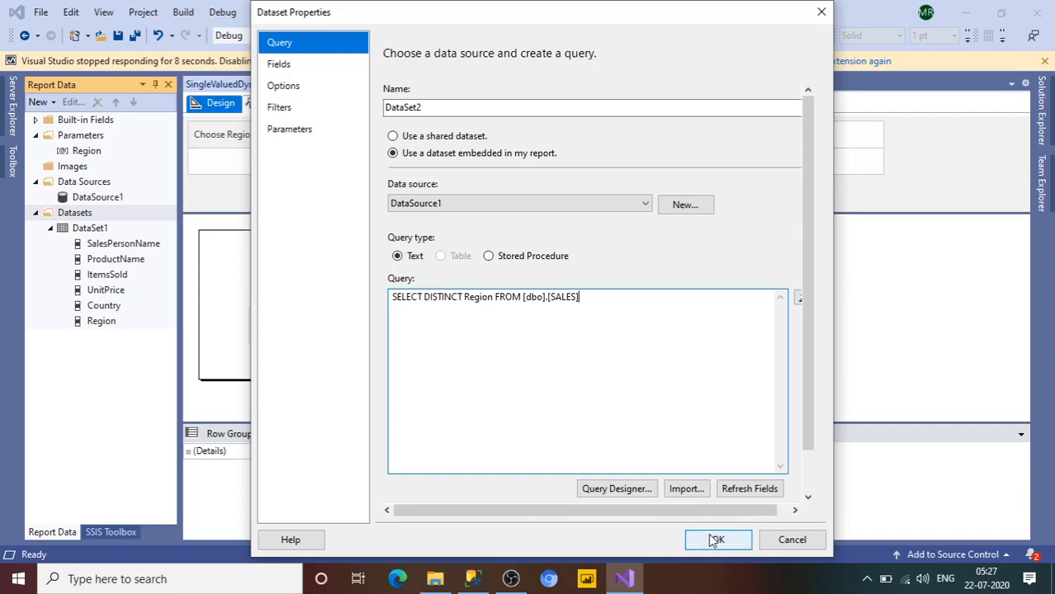
Name the new dataset Ddl_RegionList, check its query fields and create it.
{"action": "left_click_drag", "start_coordinate": [448, 108], "coordinate": [382, 107]}
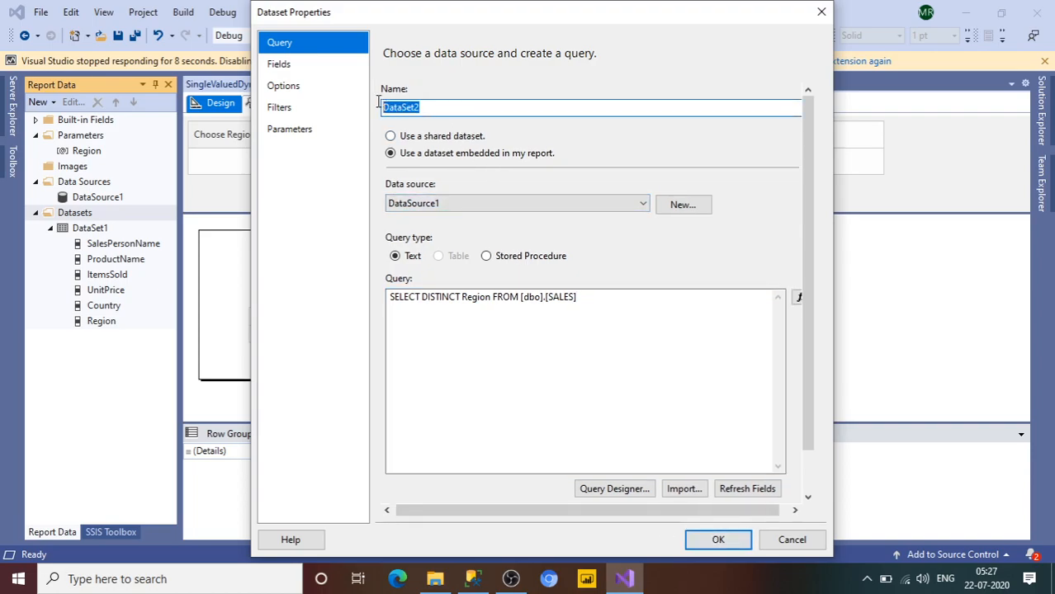
{"action": "type", "text": "Ddl_Region"}
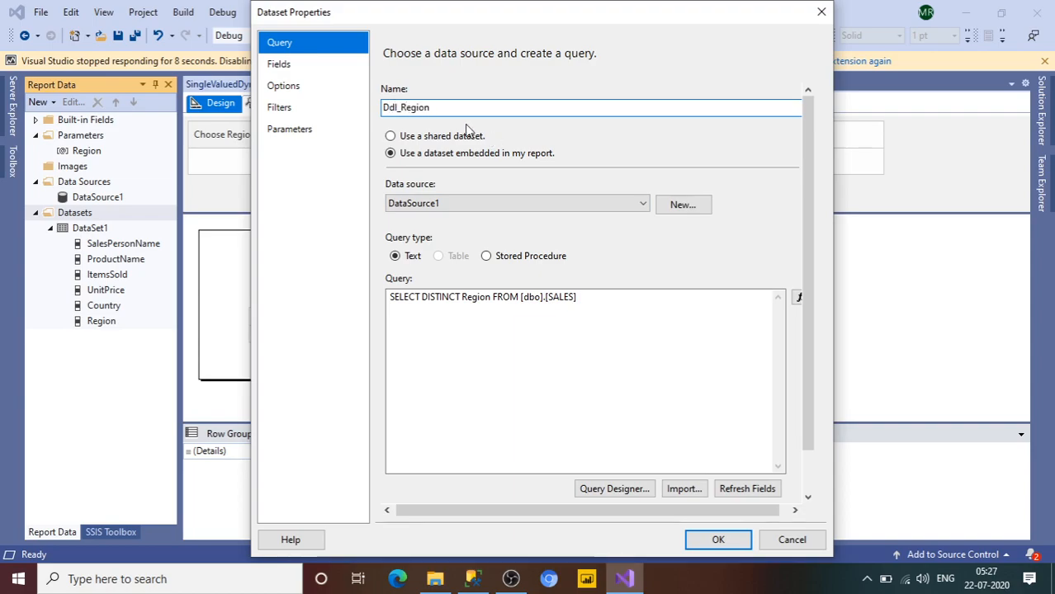
{"action": "type", "text": "List"}
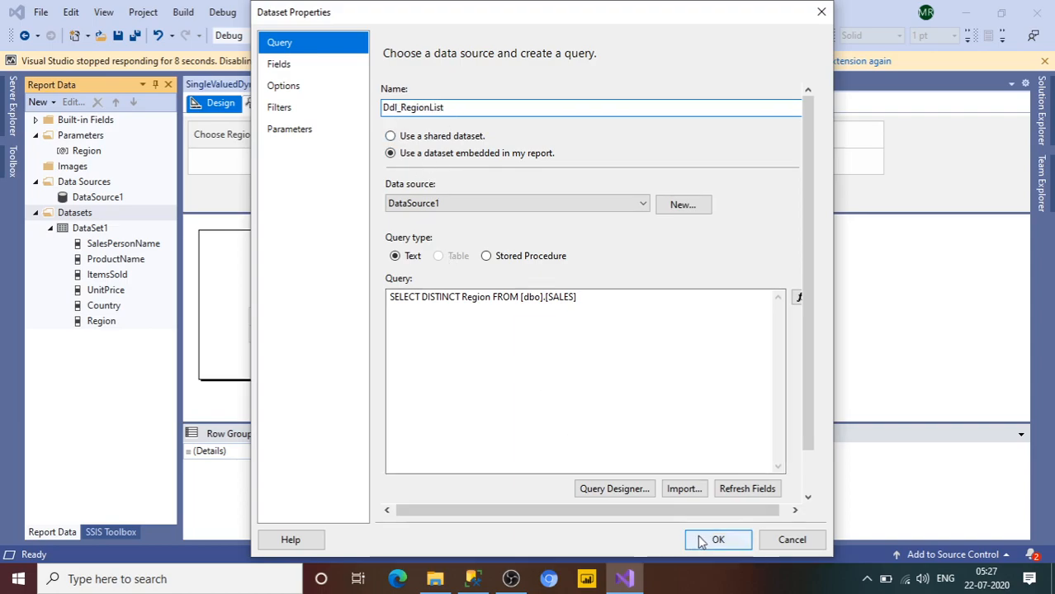
{"action": "left_click", "coordinate": [271, 66]}
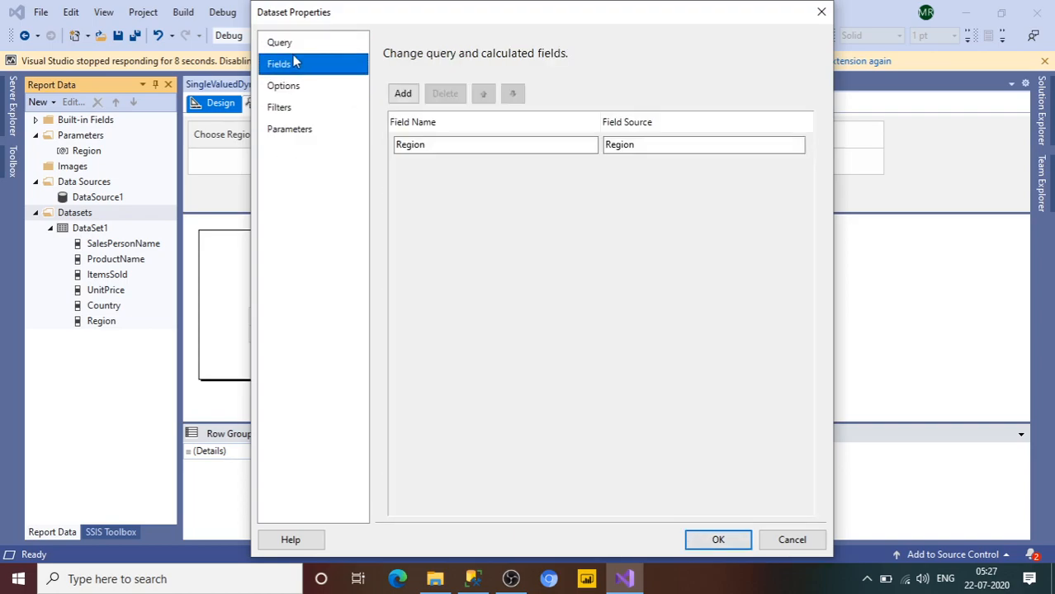
{"action": "left_click", "coordinate": [285, 43]}
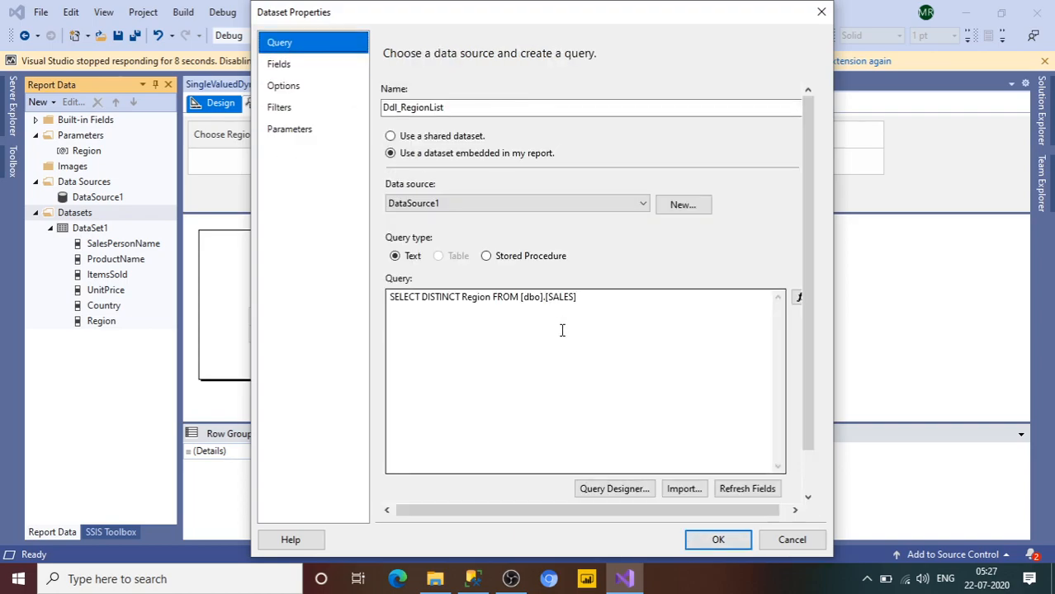
{"action": "left_click", "coordinate": [698, 540]}
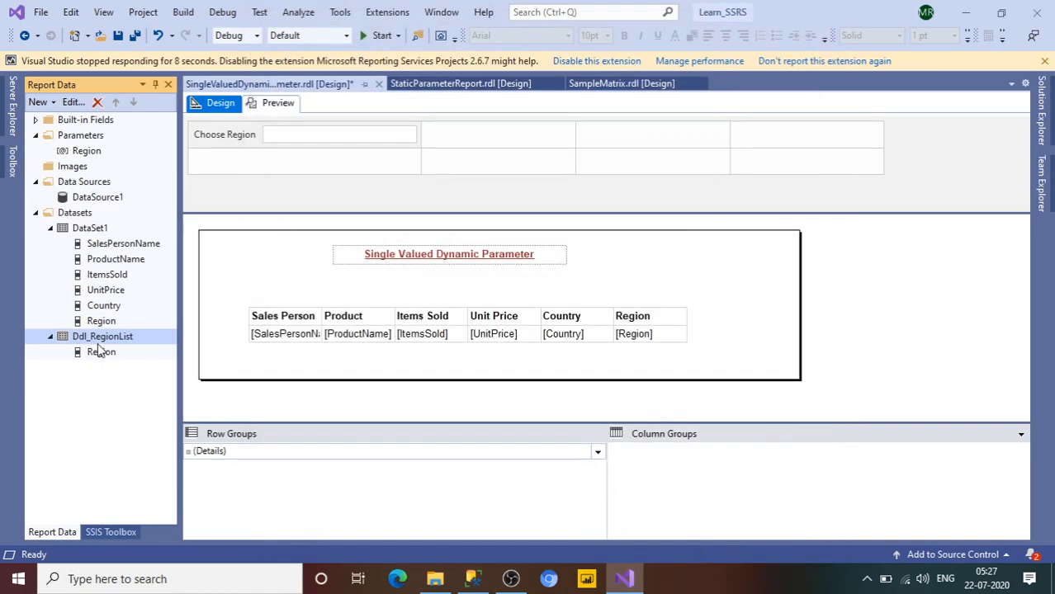
Make the Region parameter get its available values from a query, using the Ddl_RegionList dataset.
{"action": "left_click", "coordinate": [92, 153]}
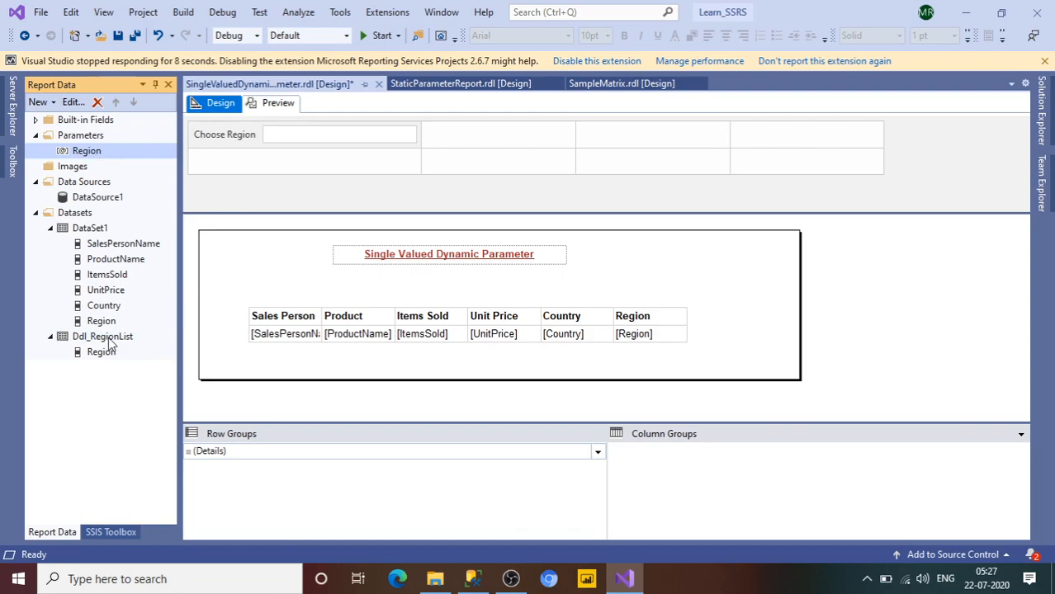
{"action": "right_click", "coordinate": [92, 156]}
{"action": "left_click", "coordinate": [136, 184]}
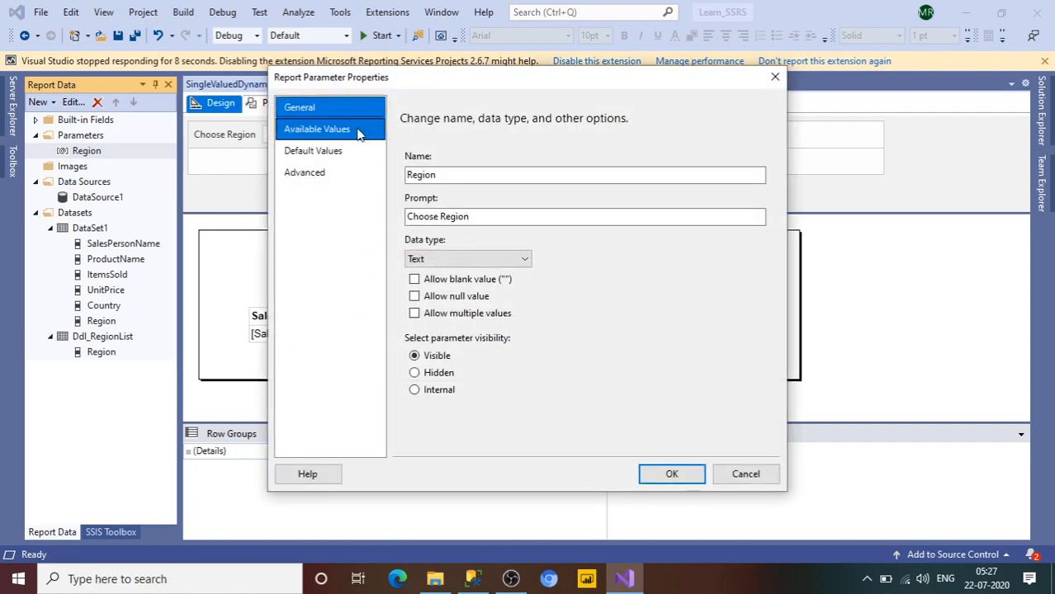
{"action": "left_click", "coordinate": [359, 134]}
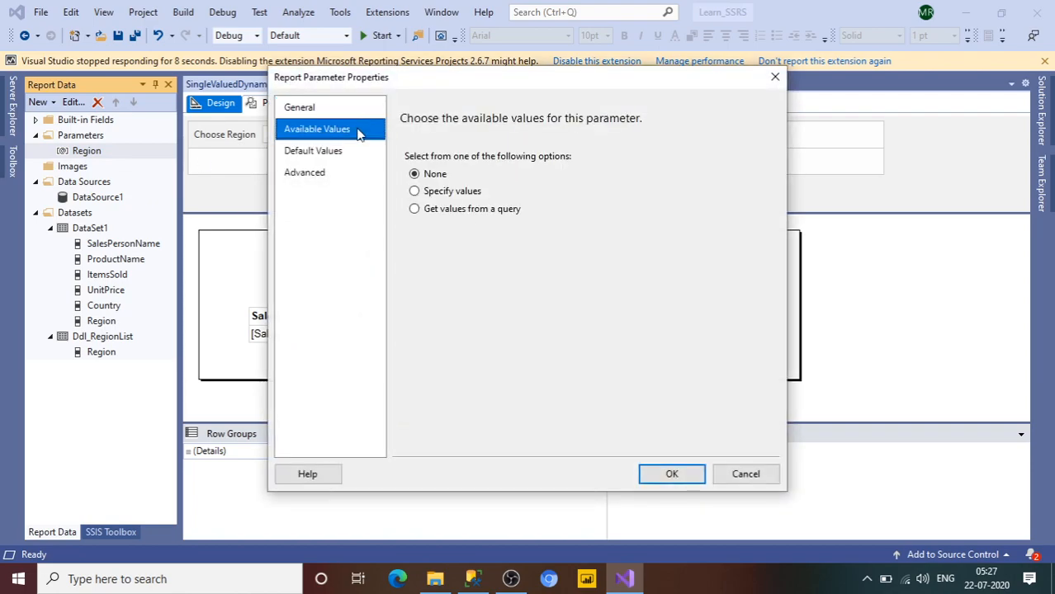
{"action": "left_click", "coordinate": [414, 191]}
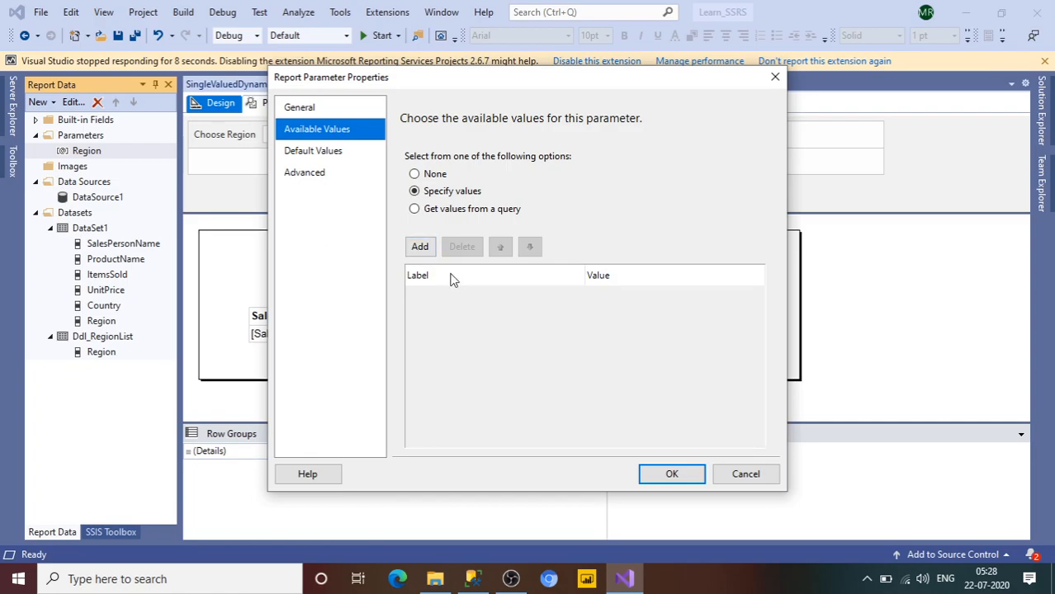
{"action": "left_click", "coordinate": [415, 211]}
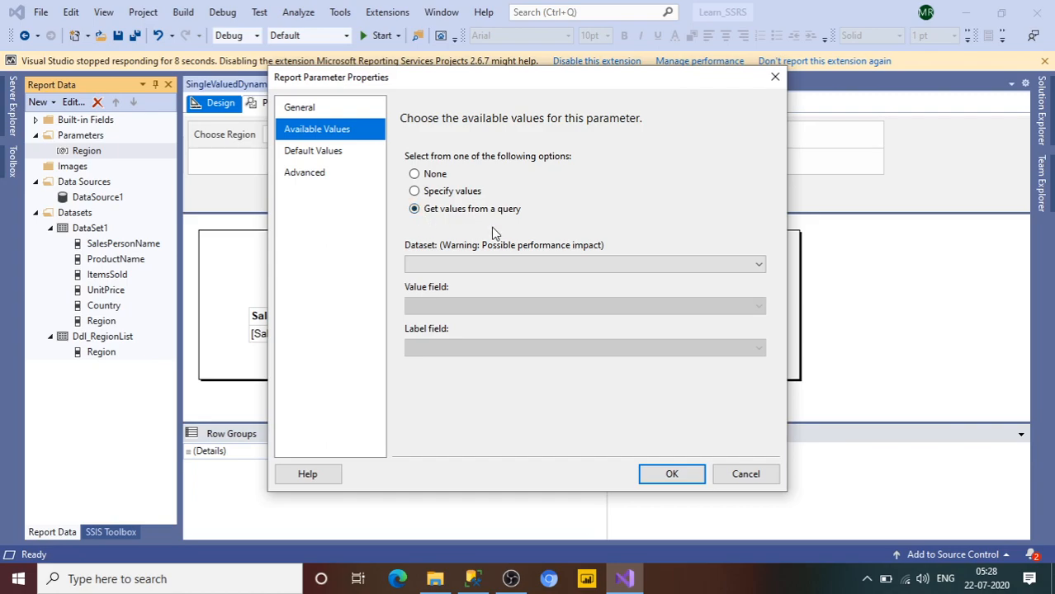
{"action": "left_click", "coordinate": [492, 266]}
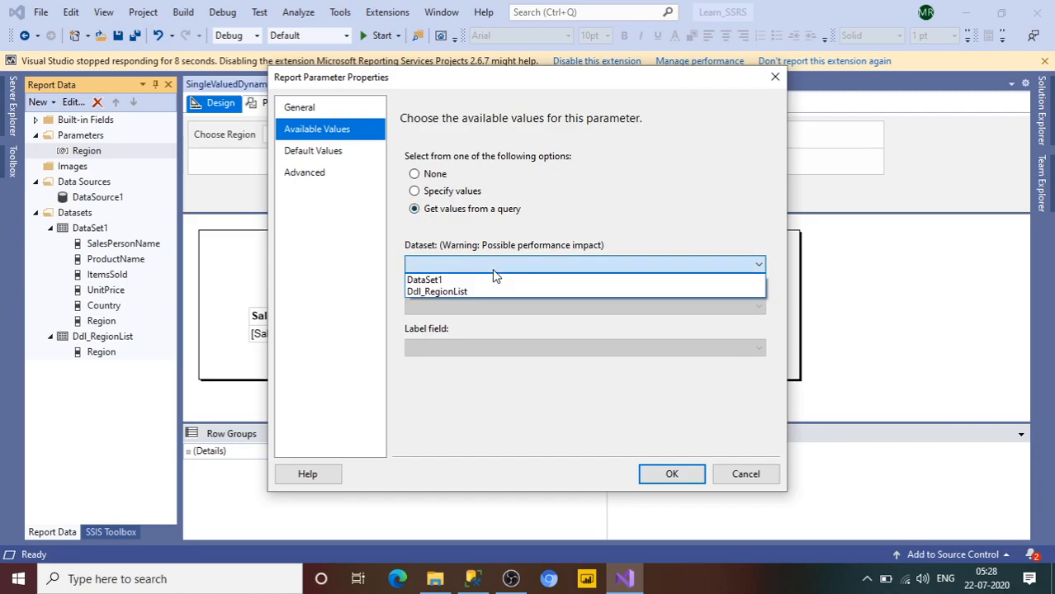
{"action": "left_click", "coordinate": [448, 293]}
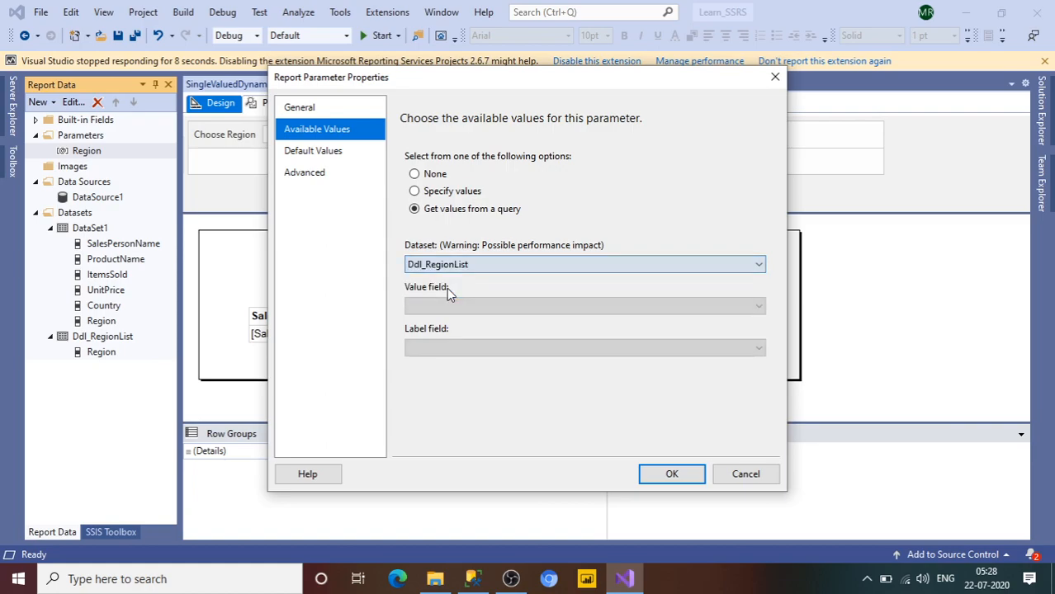
Use Region as both the value field and the label field, and apply the parameter's properties.
{"action": "left_click", "coordinate": [441, 306]}
{"action": "left_click", "coordinate": [434, 320]}
{"action": "left_click", "coordinate": [462, 349]}
{"action": "left_click", "coordinate": [463, 360]}
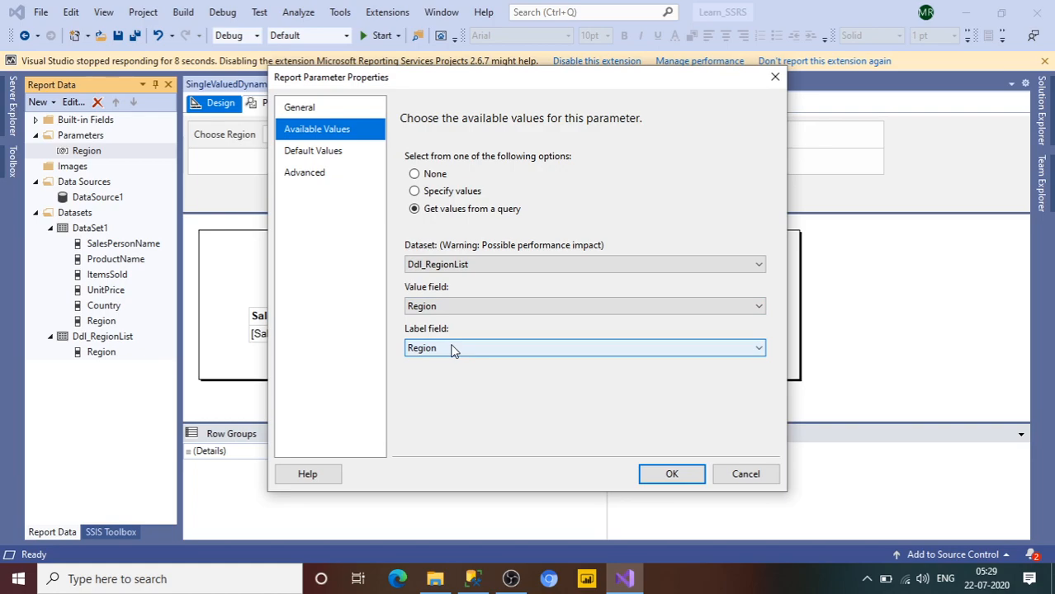
{"action": "left_click", "coordinate": [441, 310]}
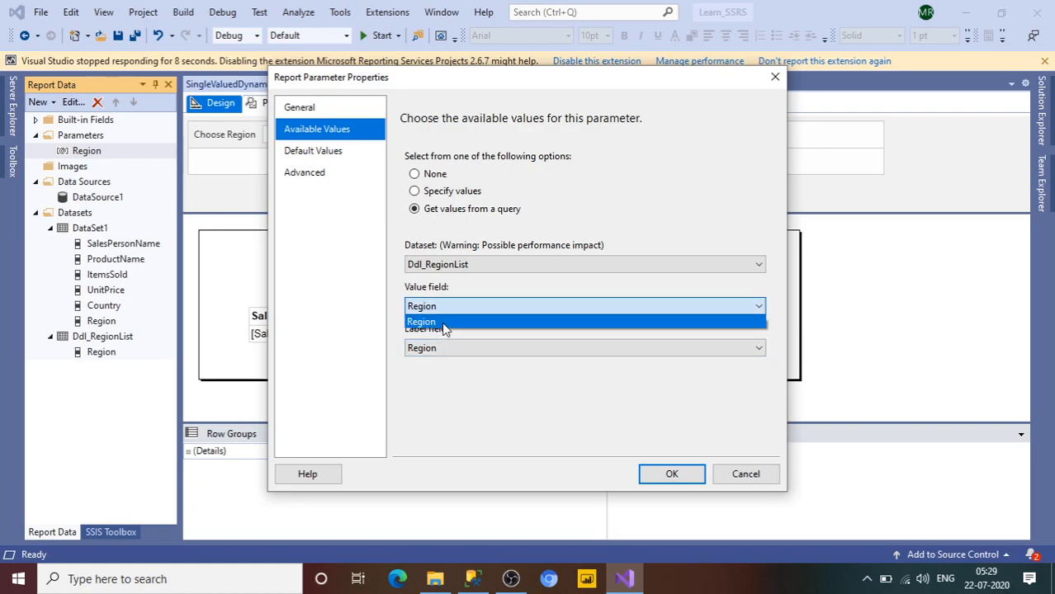
{"action": "left_click", "coordinate": [442, 322]}
{"action": "left_click", "coordinate": [447, 349]}
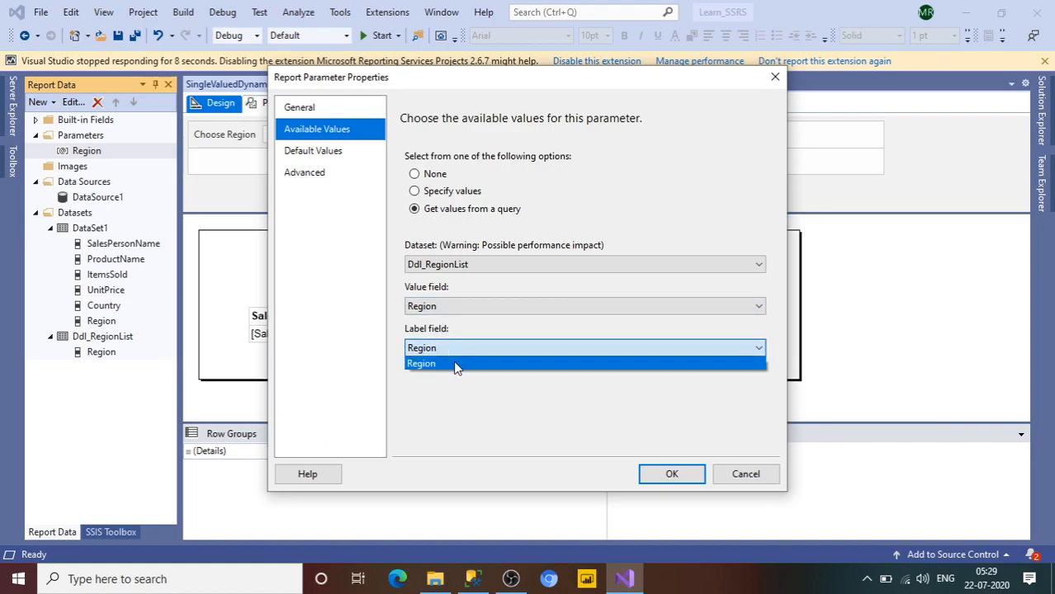
{"action": "left_click", "coordinate": [457, 365]}
{"action": "left_click", "coordinate": [317, 150]}
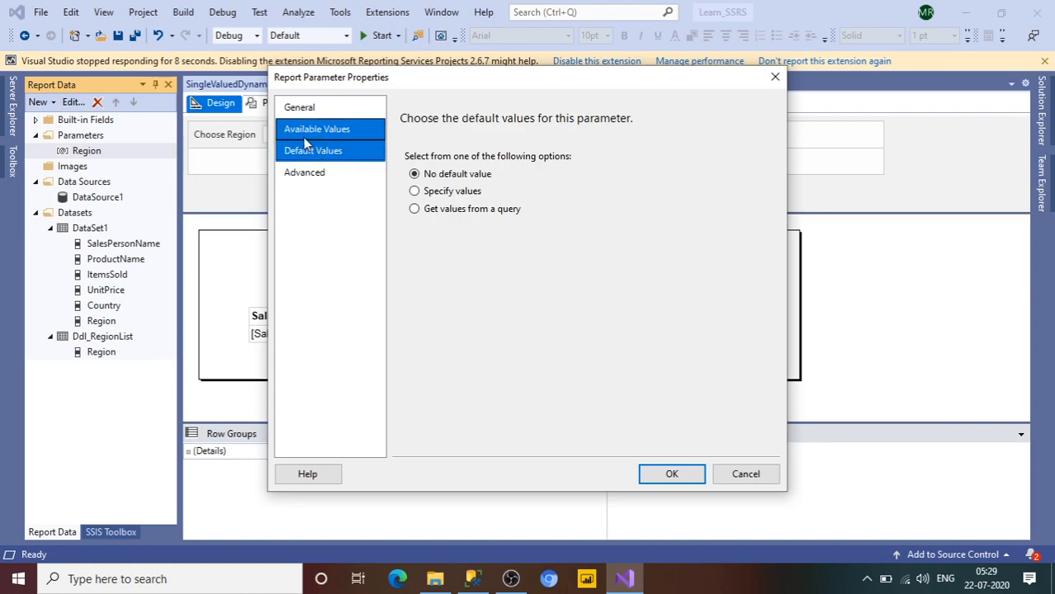
{"action": "left_click", "coordinate": [306, 135]}
{"action": "left_click", "coordinate": [667, 476]}
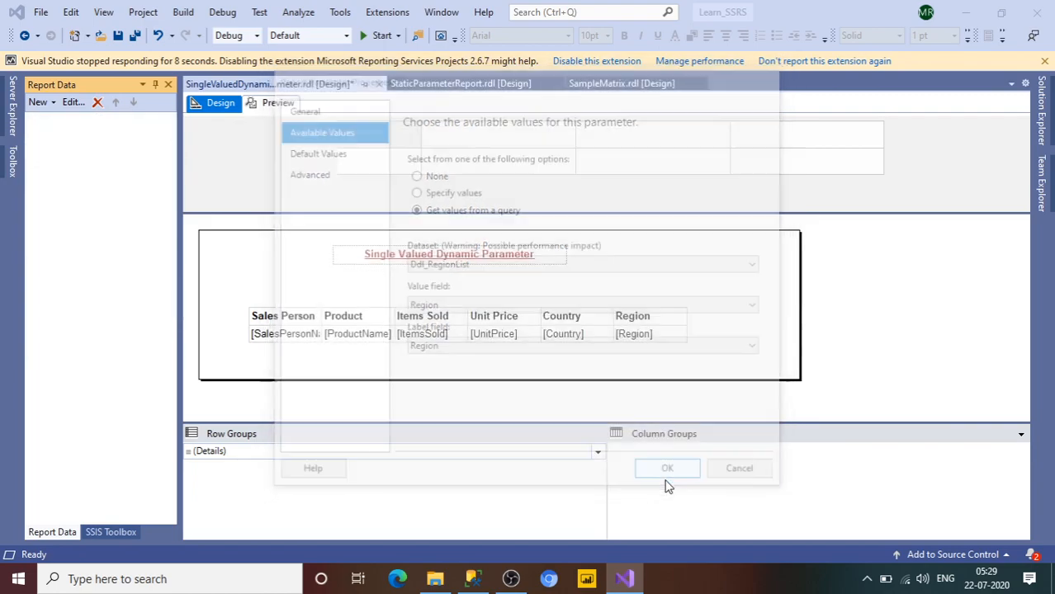
Preview the report and run it with ASIA as the chosen region.
{"action": "left_click", "coordinate": [278, 104]}
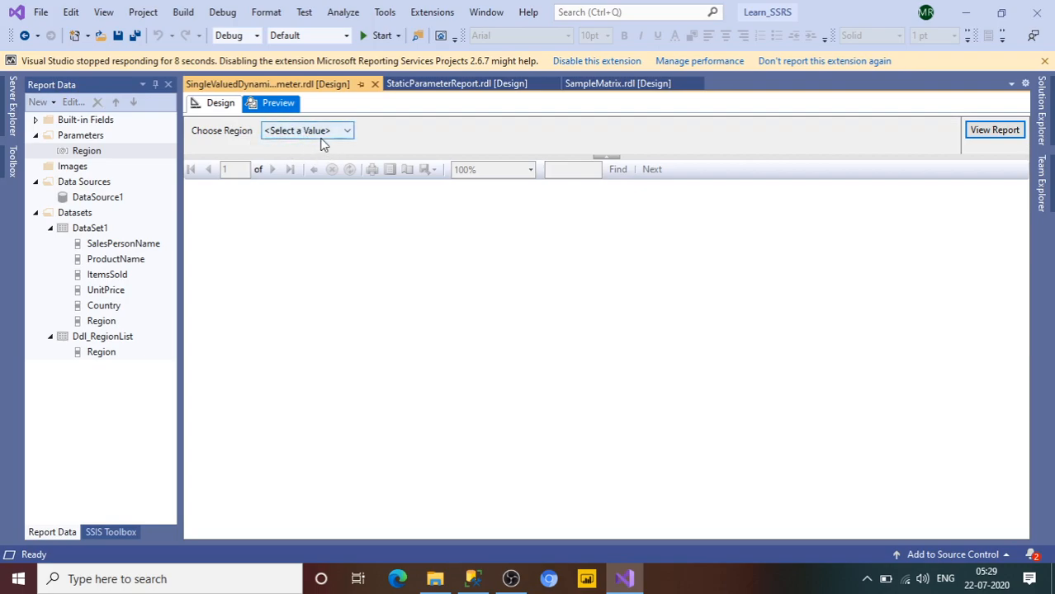
{"action": "left_click", "coordinate": [320, 134]}
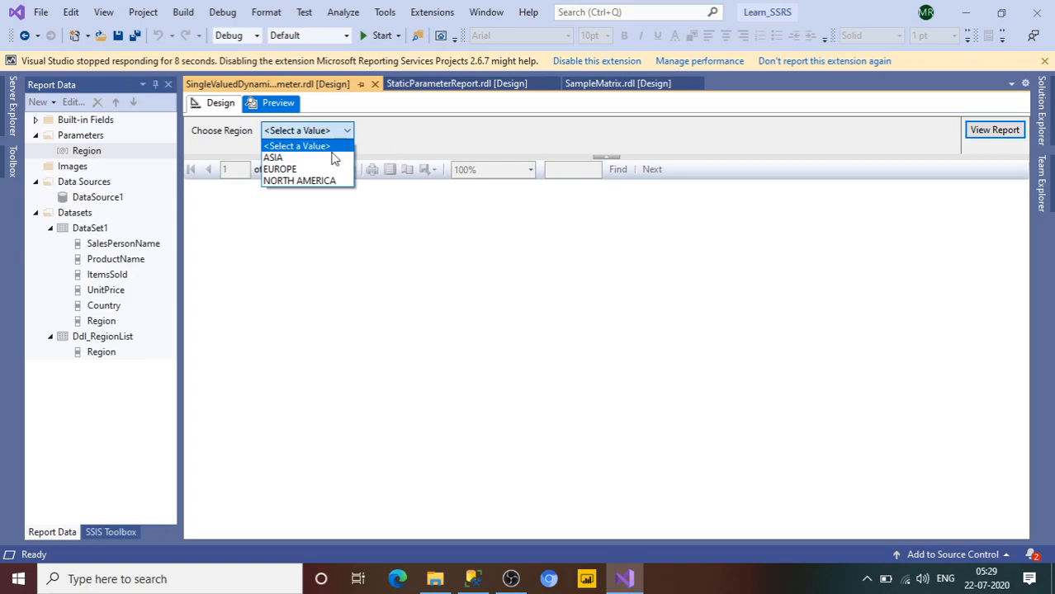
{"action": "left_click", "coordinate": [275, 158]}
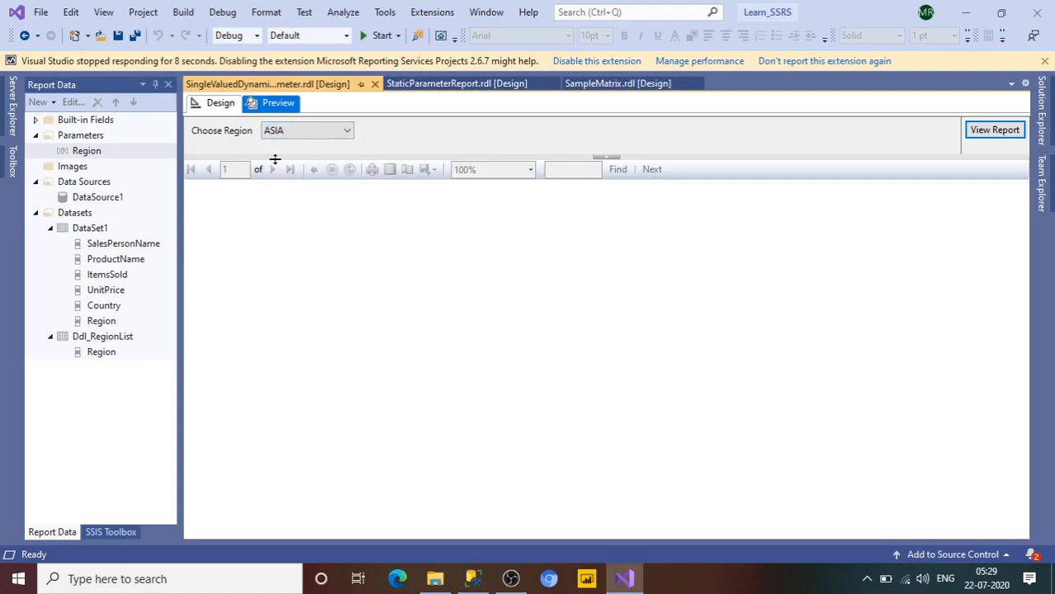
{"action": "left_click", "coordinate": [1014, 136]}
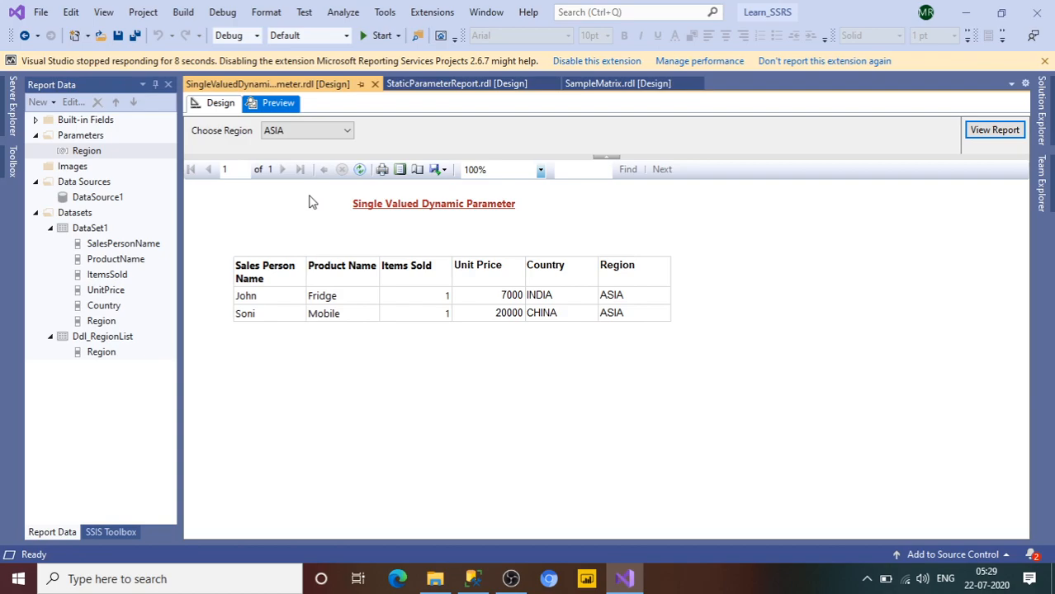
Run the previewed report for the EUROPE region and again for NORTH AMERICA.
{"action": "left_click", "coordinate": [333, 135]}
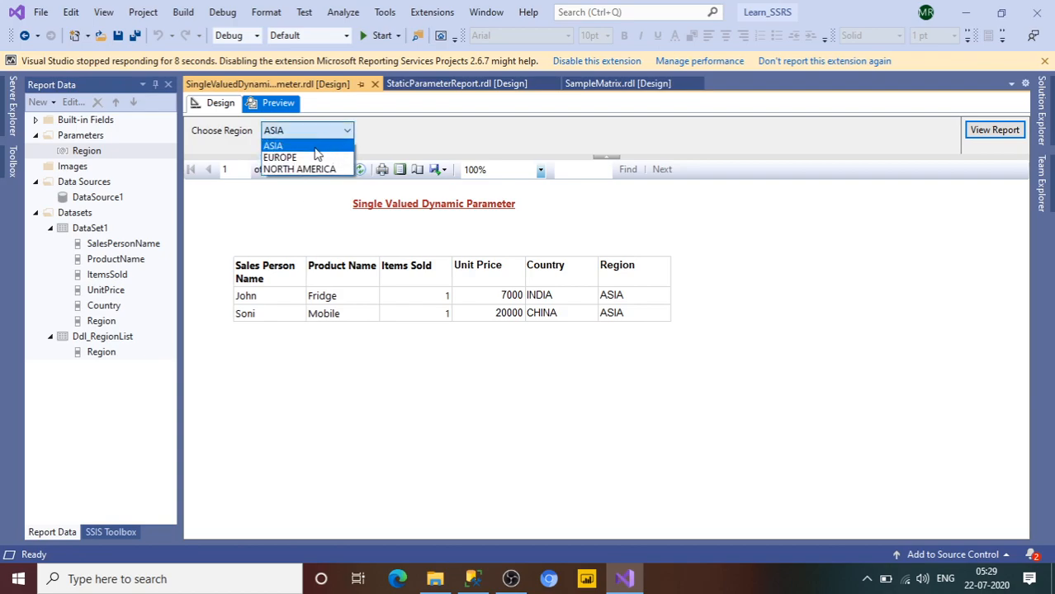
{"action": "left_click", "coordinate": [314, 158]}
{"action": "left_click", "coordinate": [995, 135]}
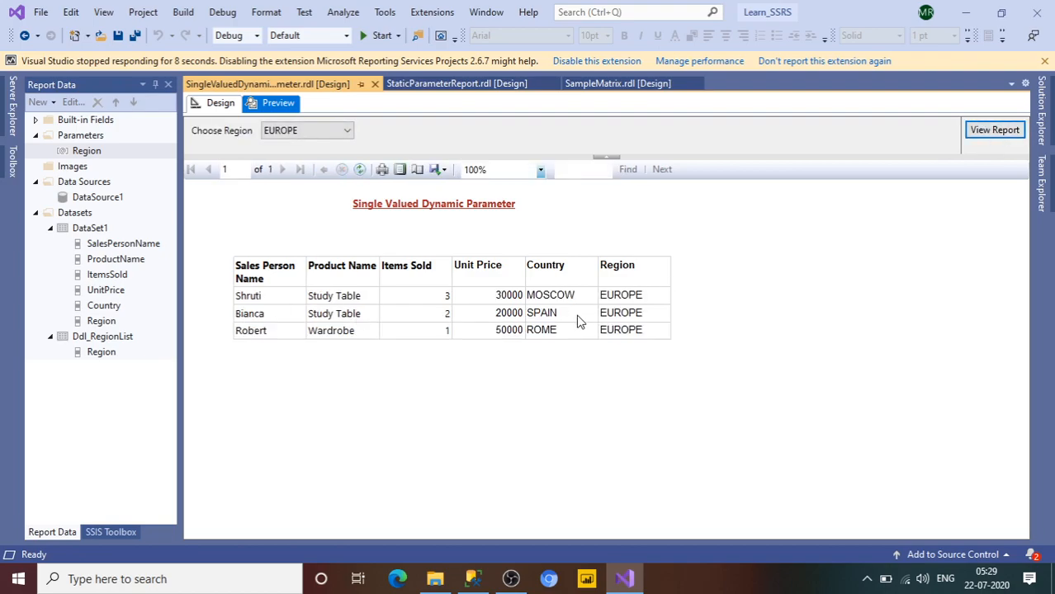
{"action": "left_click", "coordinate": [331, 130]}
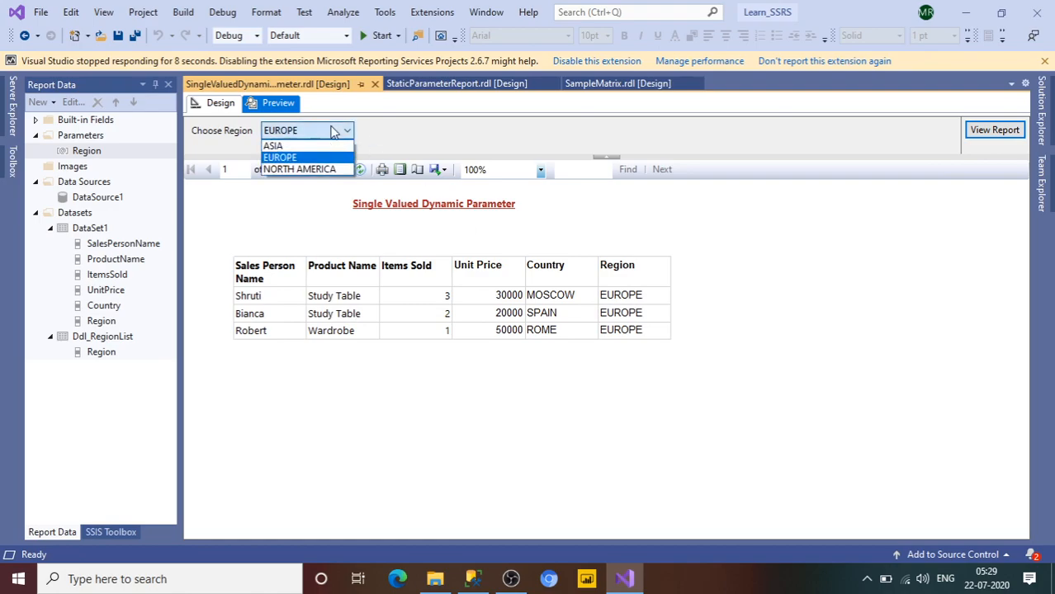
{"action": "left_click", "coordinate": [312, 170]}
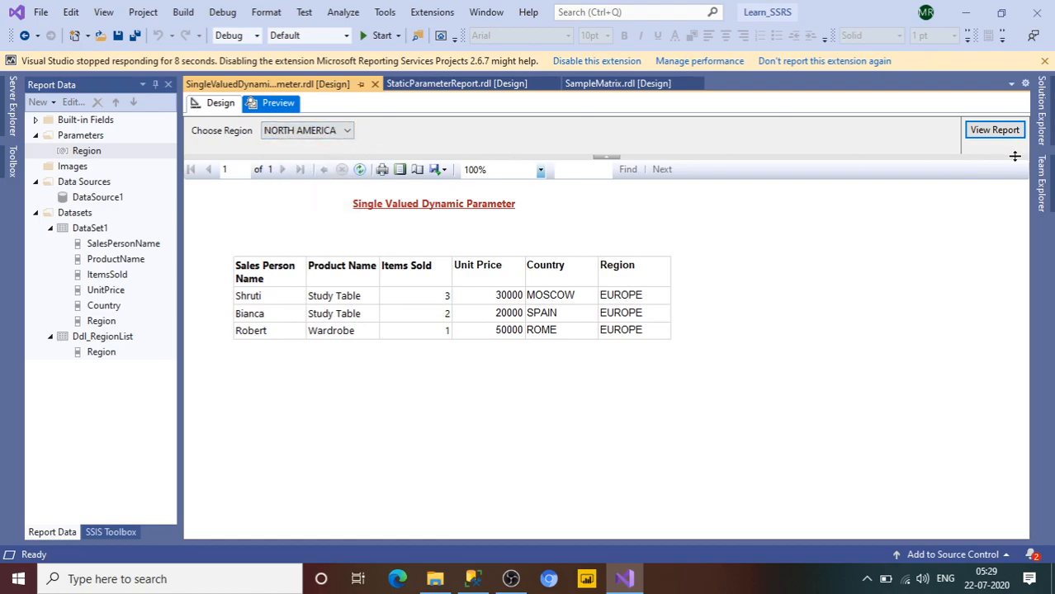
{"action": "left_click", "coordinate": [999, 134]}
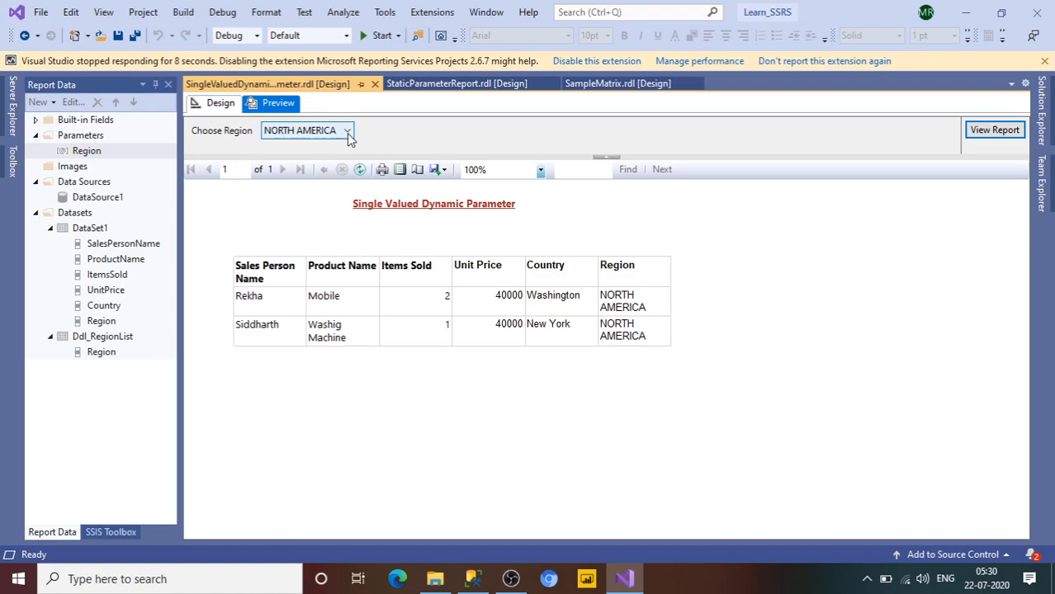
Reload the report preview and check that the region list accepts one choice at a time, trying ASIA and EUROPE.
{"action": "key", "text": "ctrl+0"}
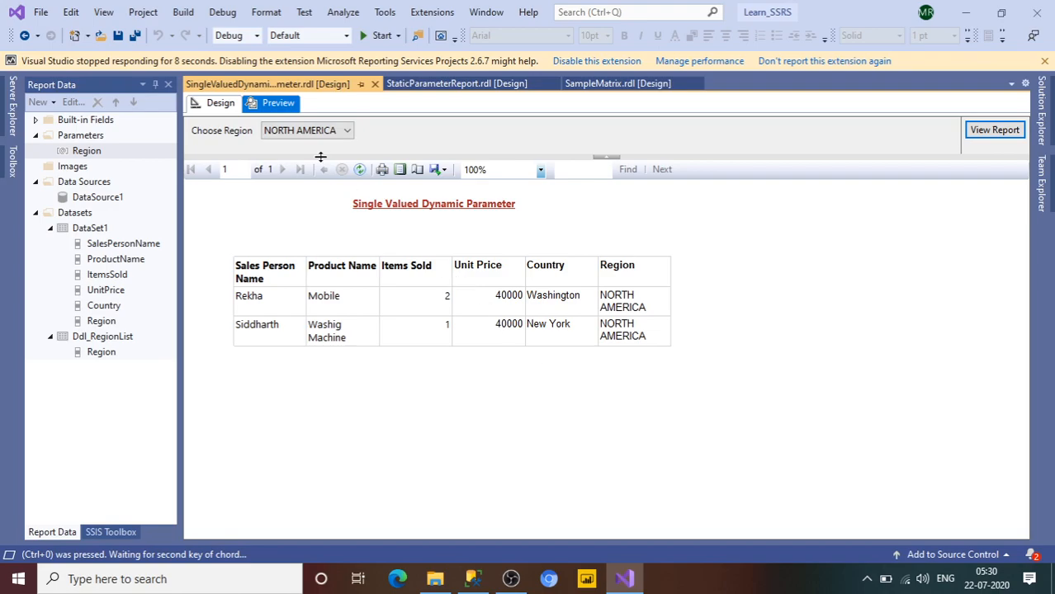
{"action": "left_click", "coordinate": [223, 107]}
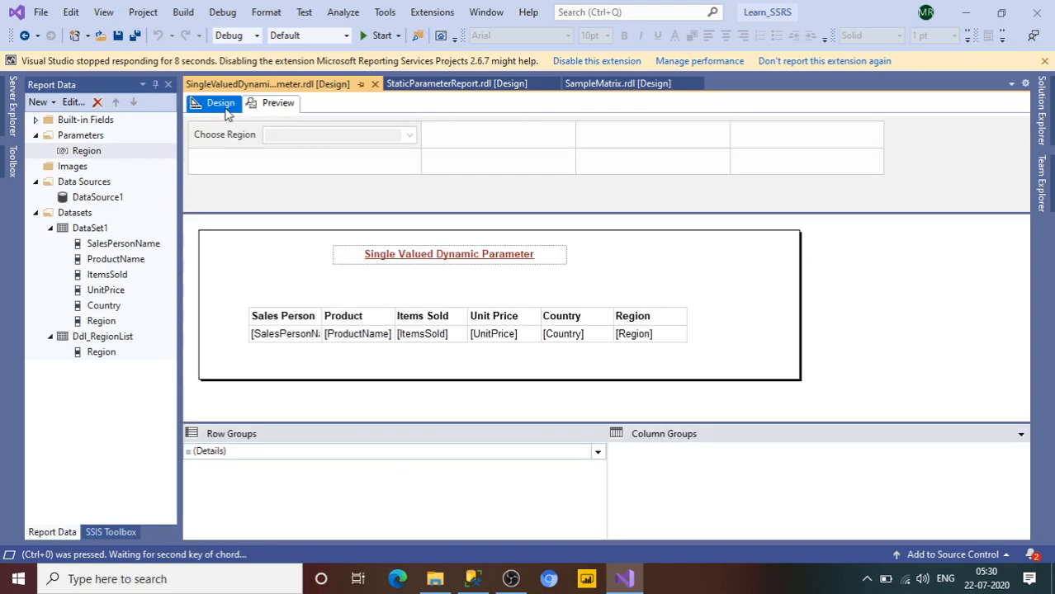
{"action": "left_click", "coordinate": [277, 105]}
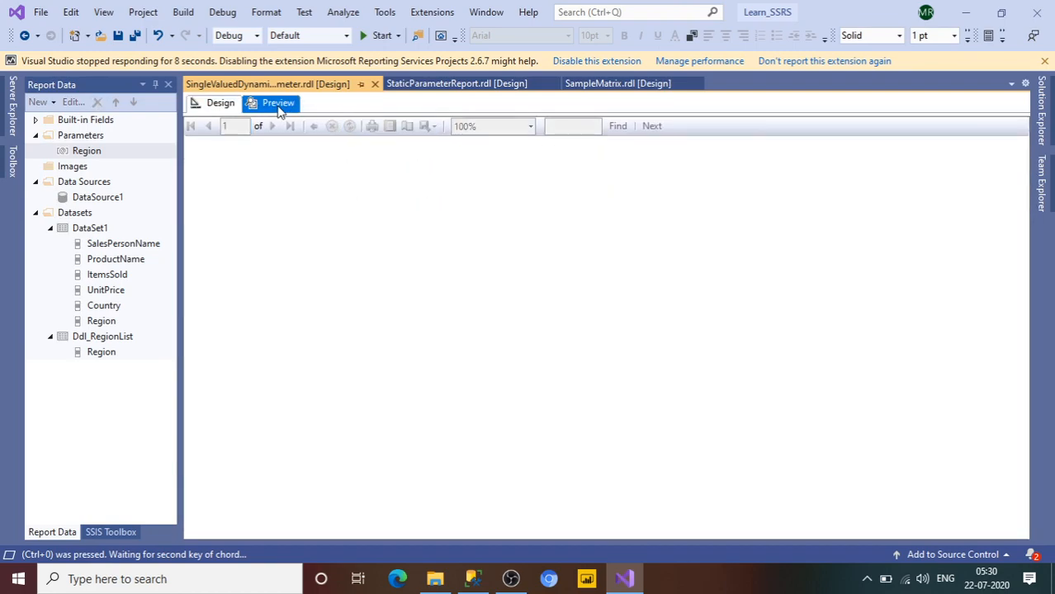
{"action": "left_click", "coordinate": [295, 132]}
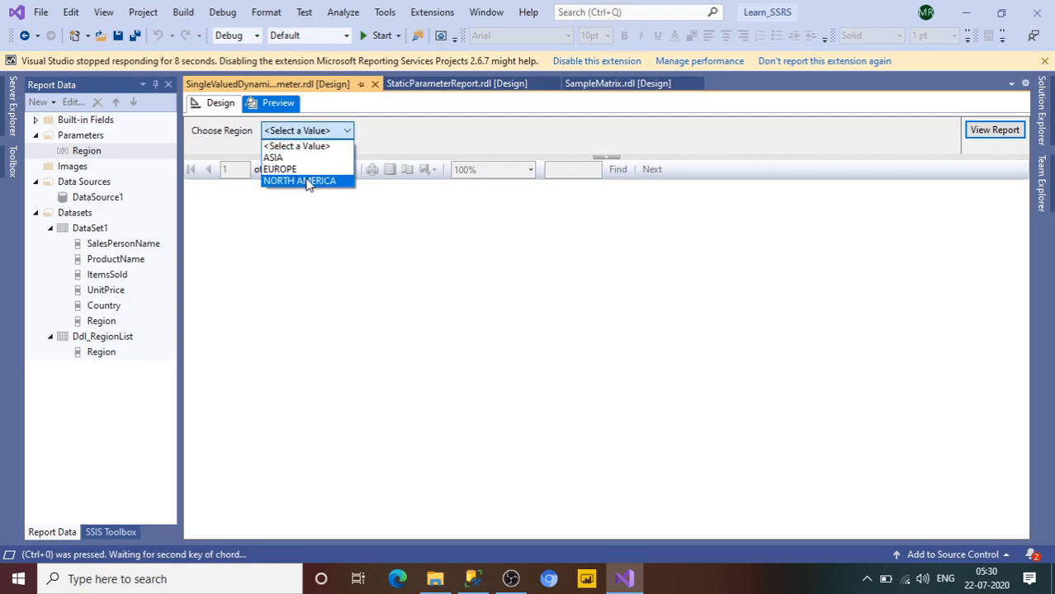
{"action": "left_click", "coordinate": [307, 150]}
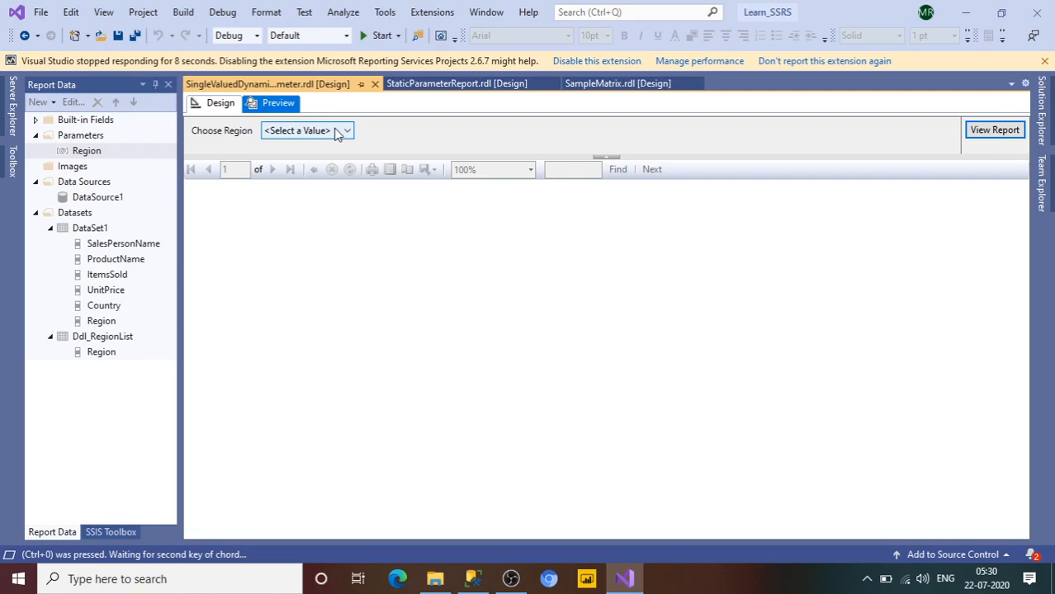
{"action": "left_click", "coordinate": [336, 131]}
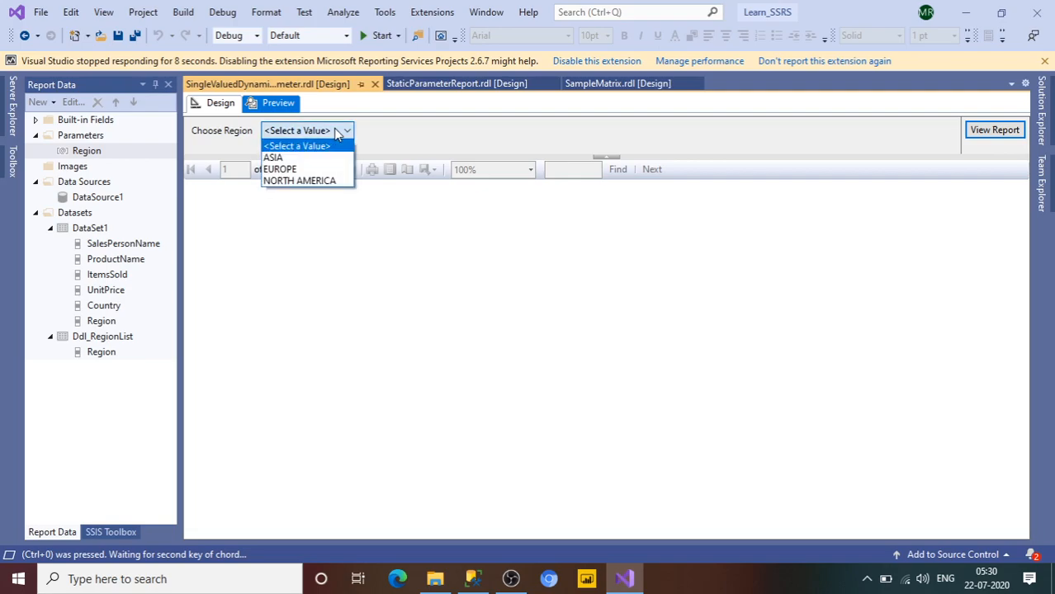
{"action": "left_click", "coordinate": [291, 158]}
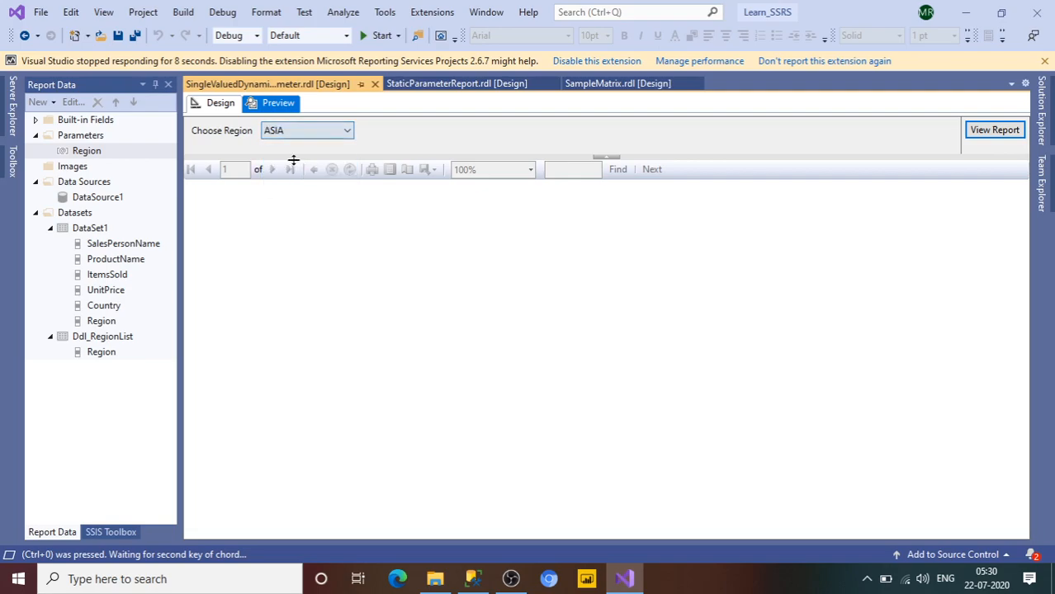
{"action": "left_click", "coordinate": [335, 136]}
{"action": "left_click", "coordinate": [312, 155]}
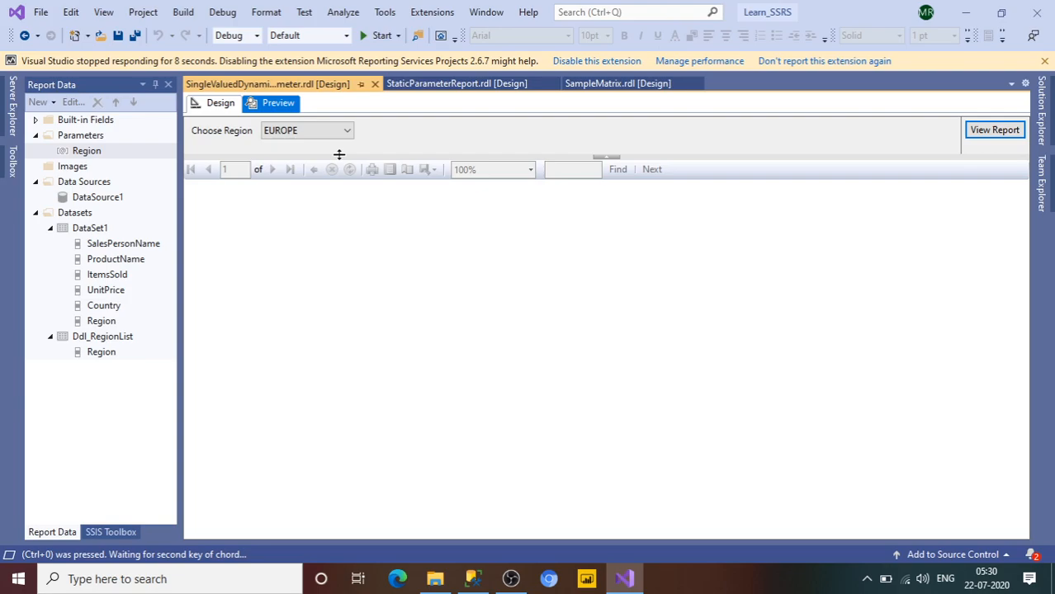
{"action": "left_click", "coordinate": [335, 139]}
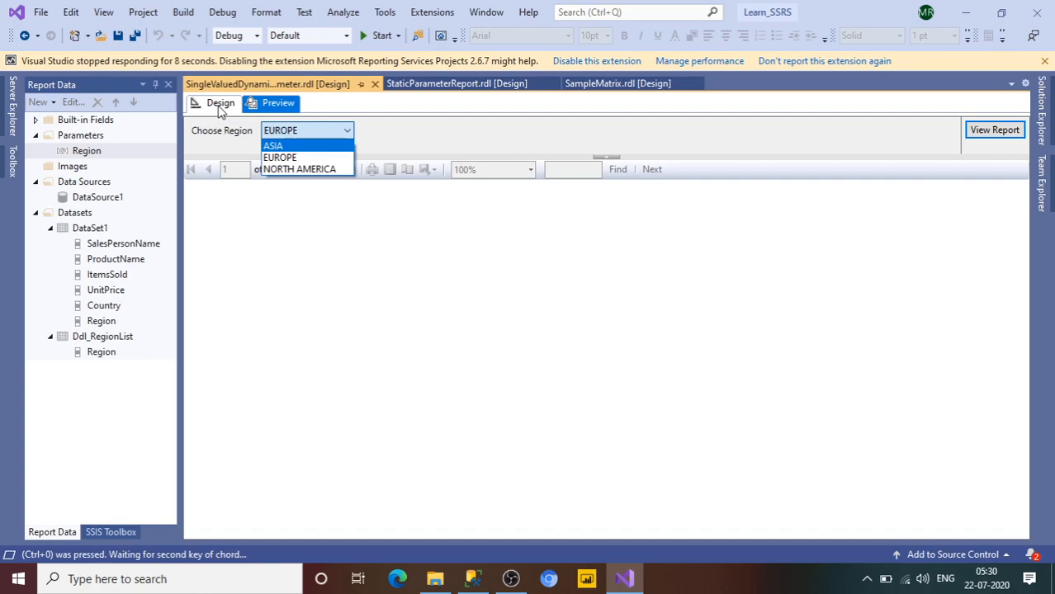
Give the Region parameter the specified default value EUROPE and apply its properties.
{"action": "left_click", "coordinate": [220, 104]}
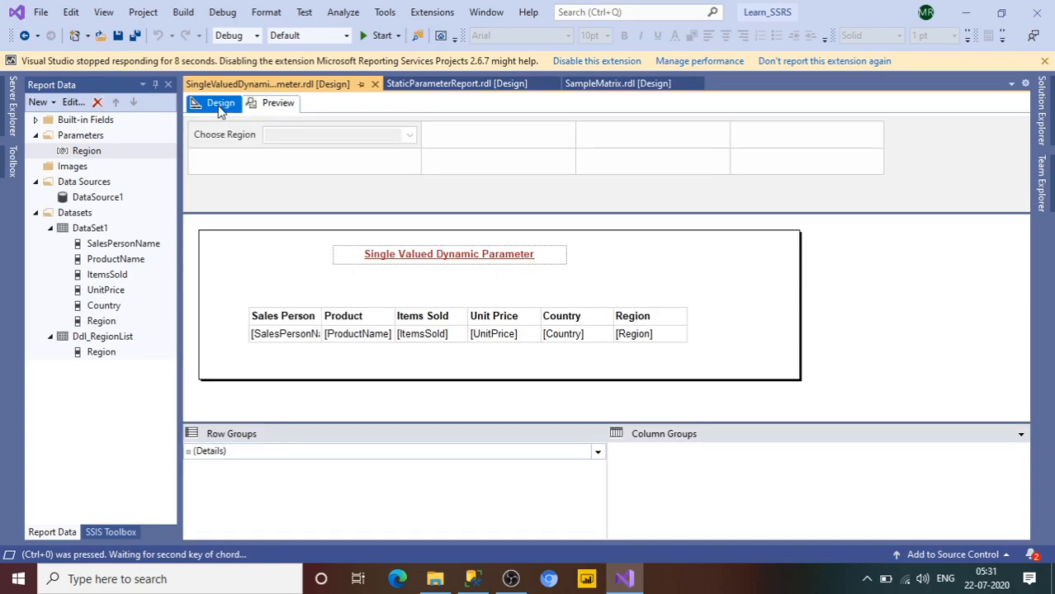
{"action": "right_click", "coordinate": [86, 154]}
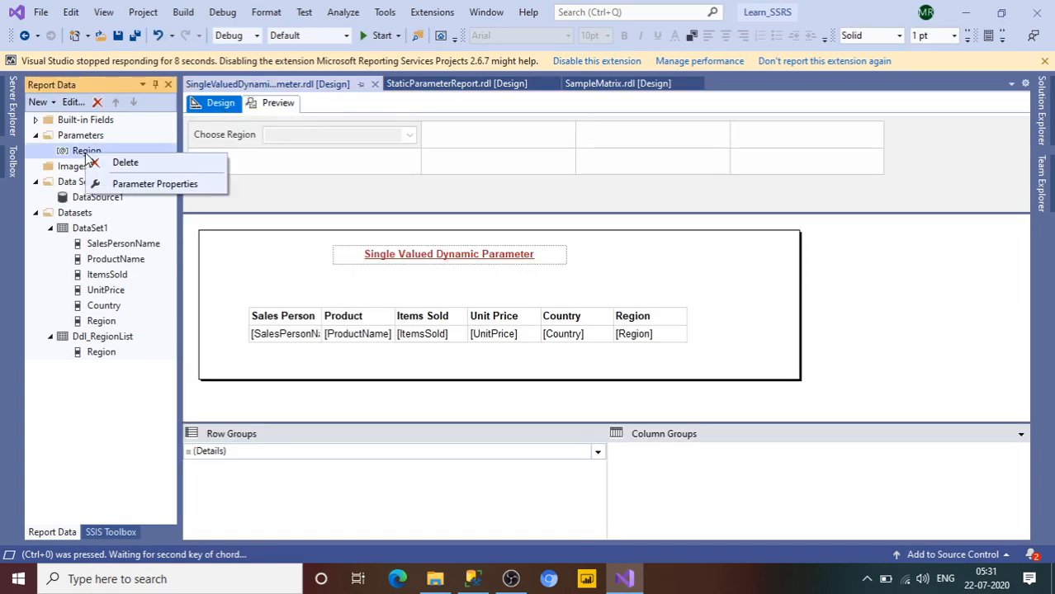
{"action": "left_click", "coordinate": [121, 184]}
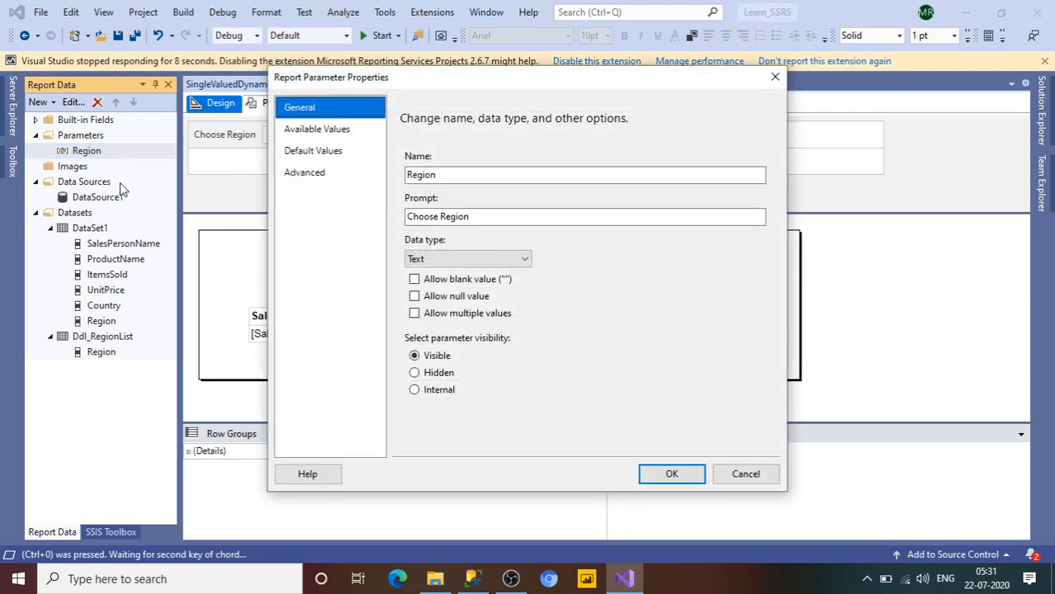
{"action": "left_click", "coordinate": [314, 130]}
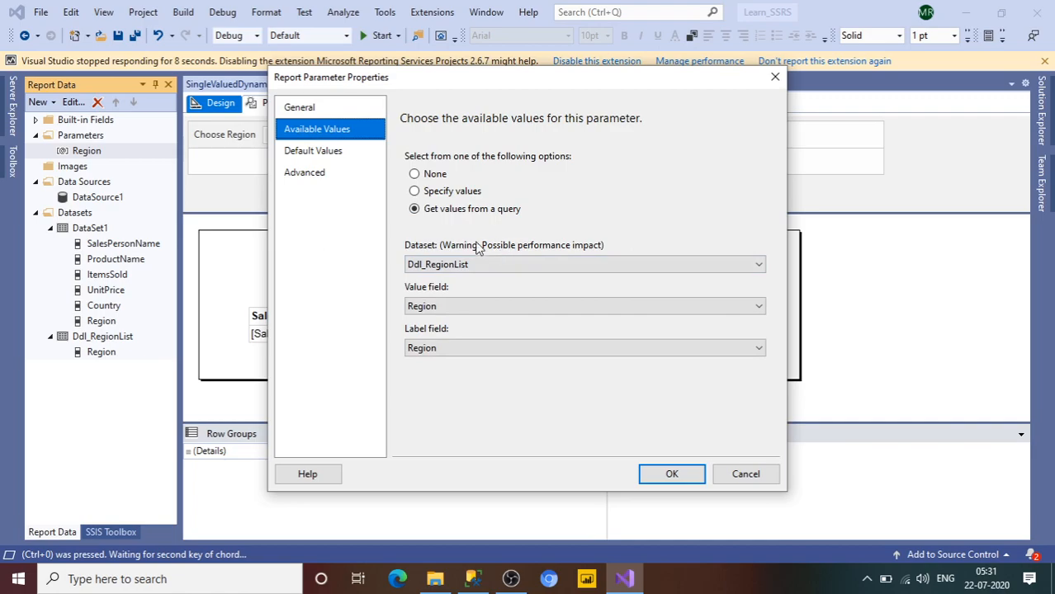
{"action": "left_click", "coordinate": [344, 161]}
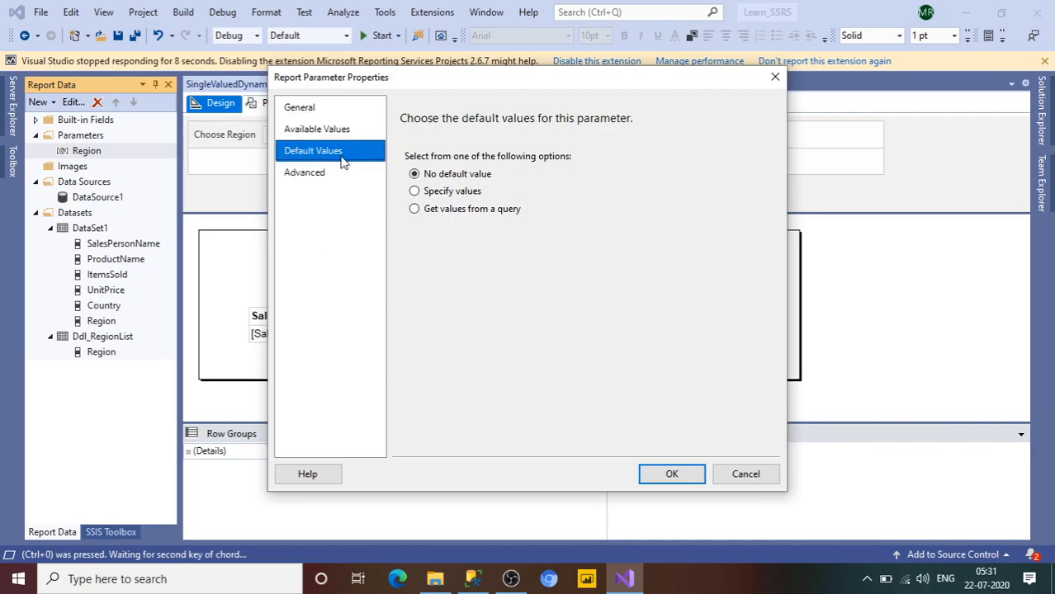
{"action": "left_click", "coordinate": [416, 192]}
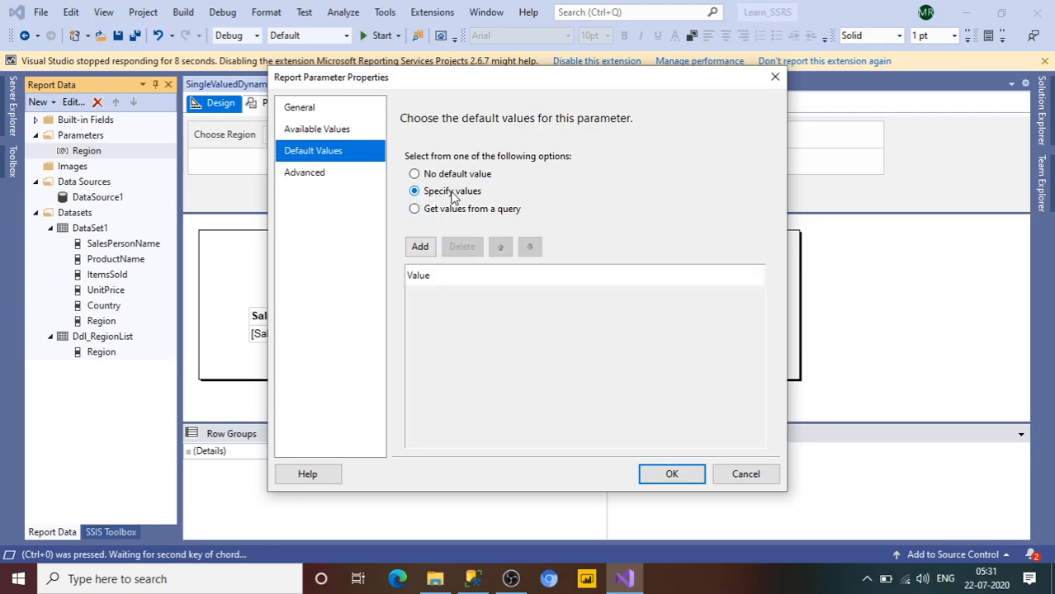
{"action": "left_click", "coordinate": [420, 248]}
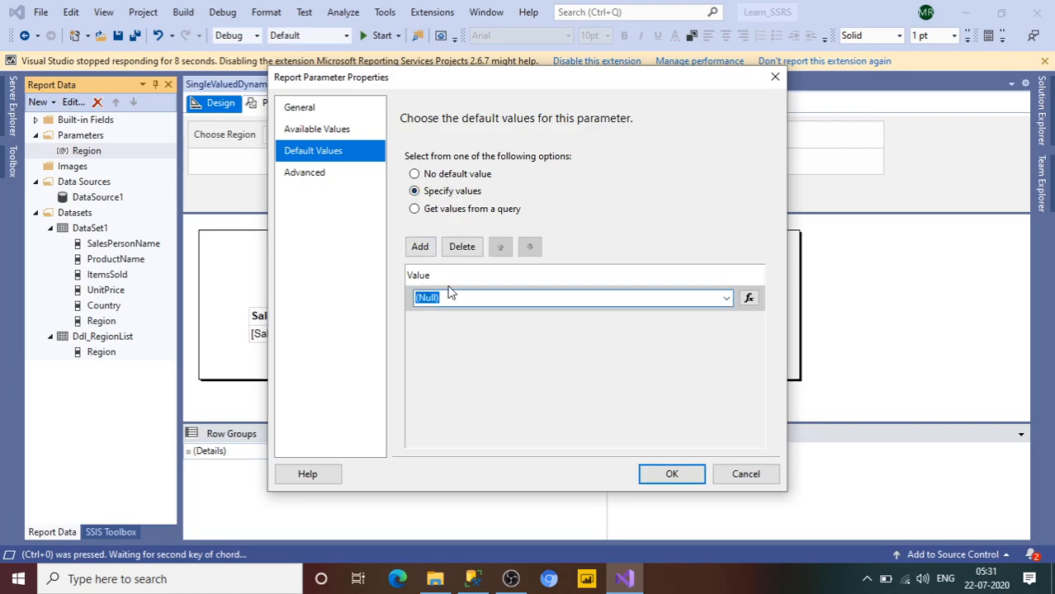
{"action": "key", "text": "BackSpace"}
{"action": "type", "text": "EUROPE"}
{"action": "left_click", "coordinate": [670, 475]}
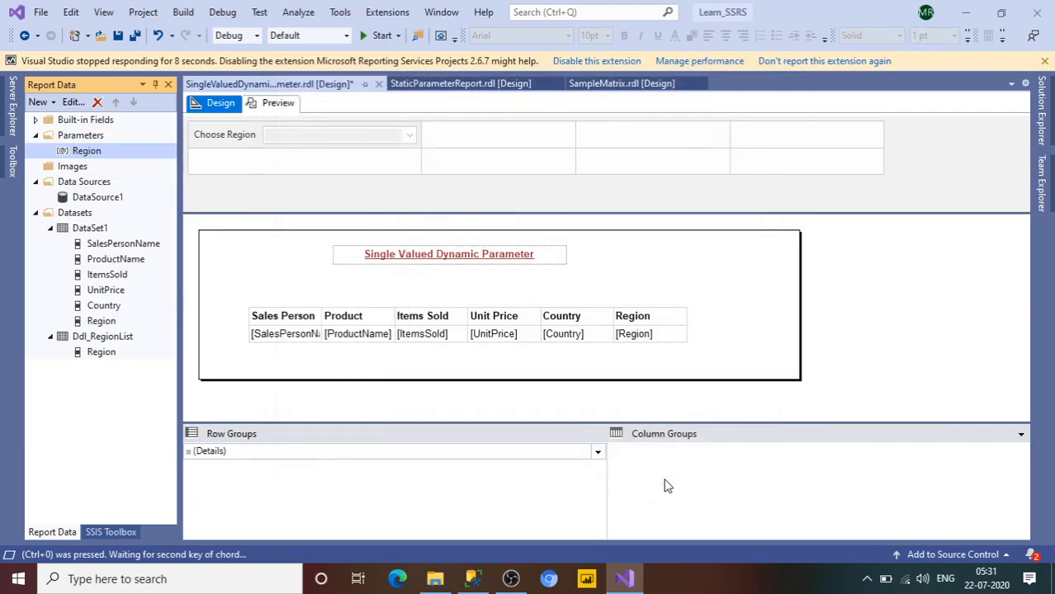
Preview the report with its default region, check the list of choices and run the report for ASIA.
{"action": "left_click", "coordinate": [277, 106]}
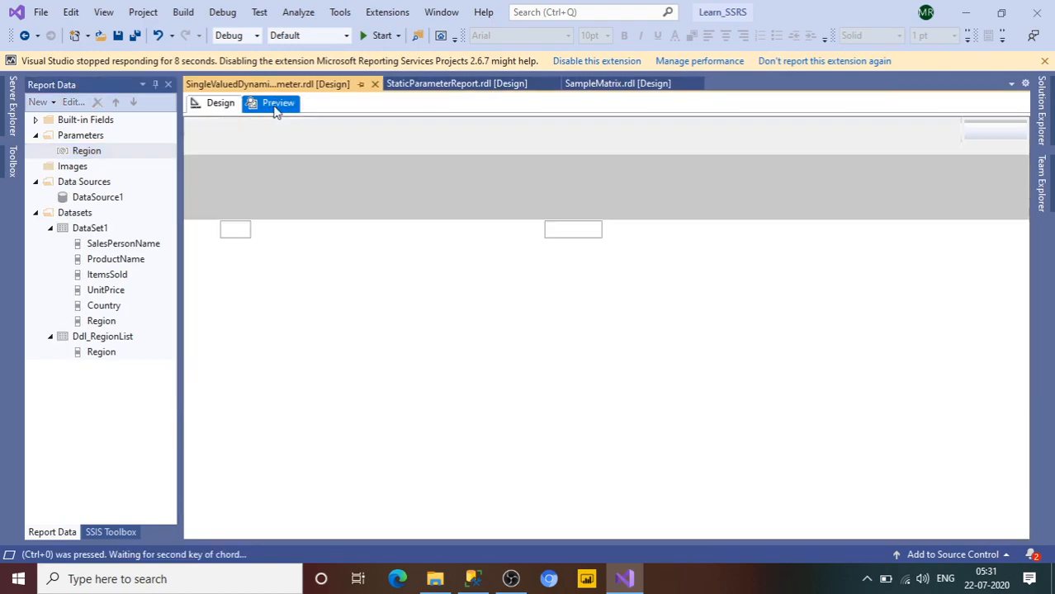
{"action": "left_click", "coordinate": [318, 134]}
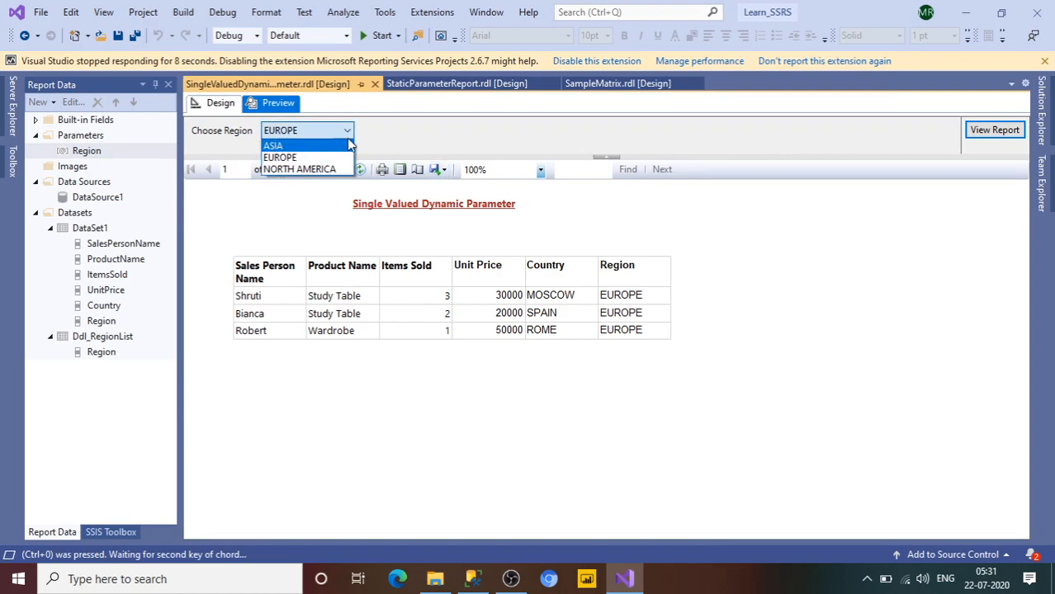
{"action": "left_click", "coordinate": [322, 157]}
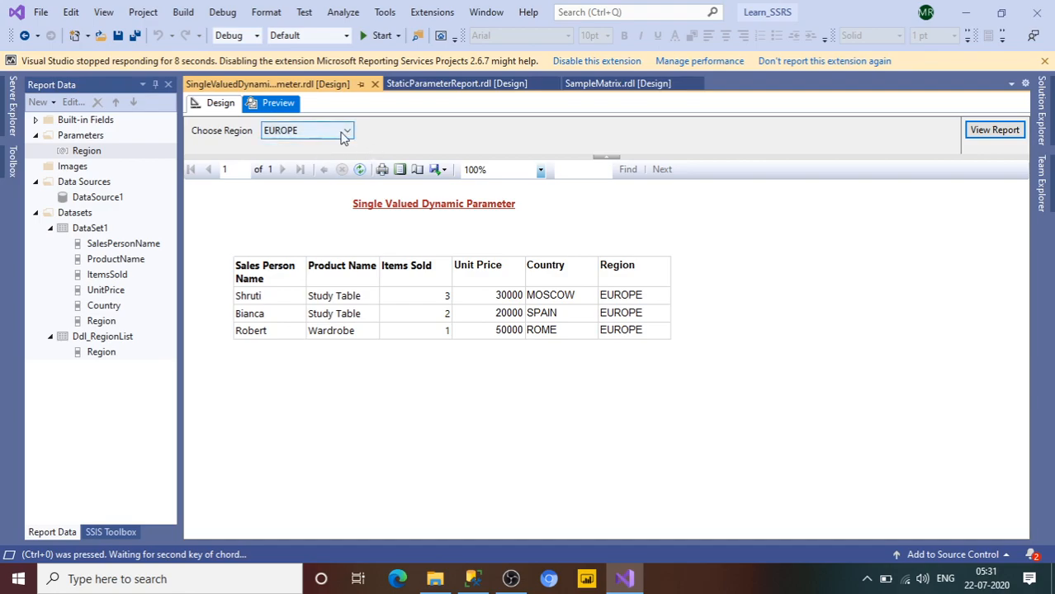
{"action": "left_click", "coordinate": [344, 137]}
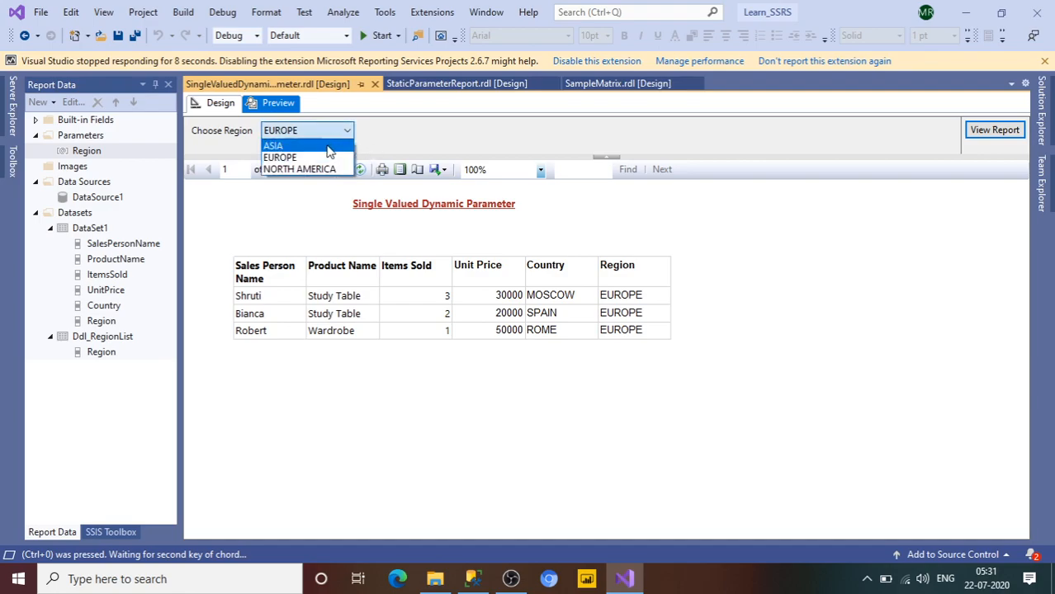
{"action": "left_click", "coordinate": [330, 146]}
{"action": "left_click", "coordinate": [1001, 136]}
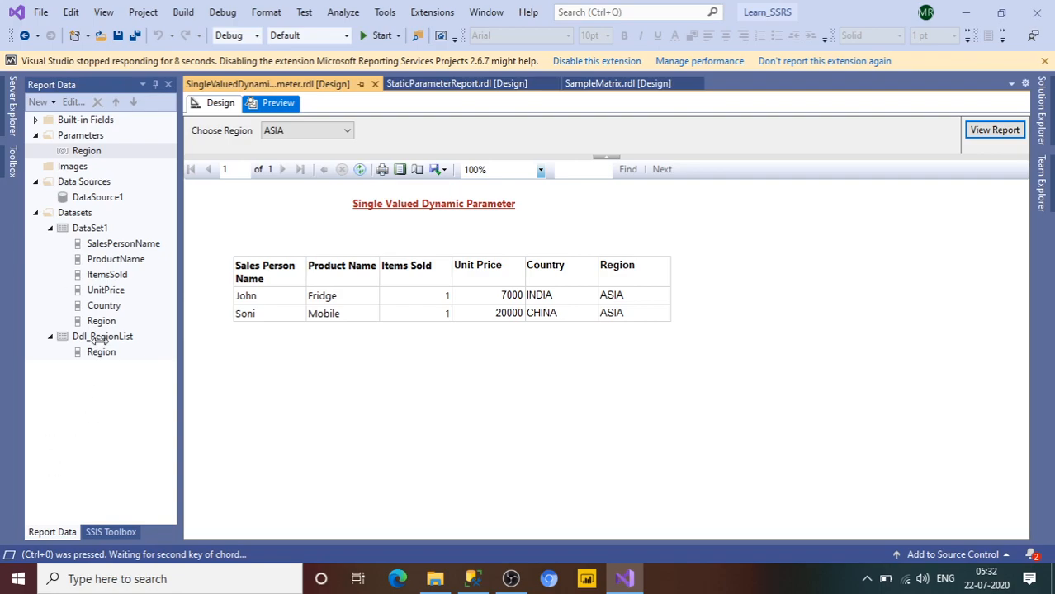
Return to the report design and review the Region parameter's general, available-value and default-value settings.
{"action": "left_click", "coordinate": [217, 104]}
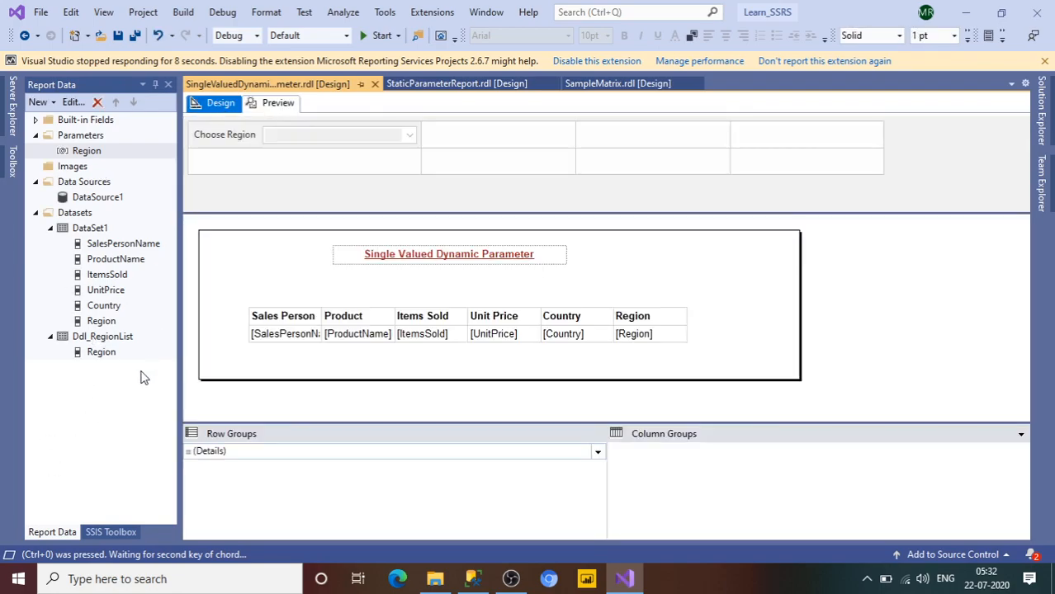
{"action": "left_click", "coordinate": [114, 346]}
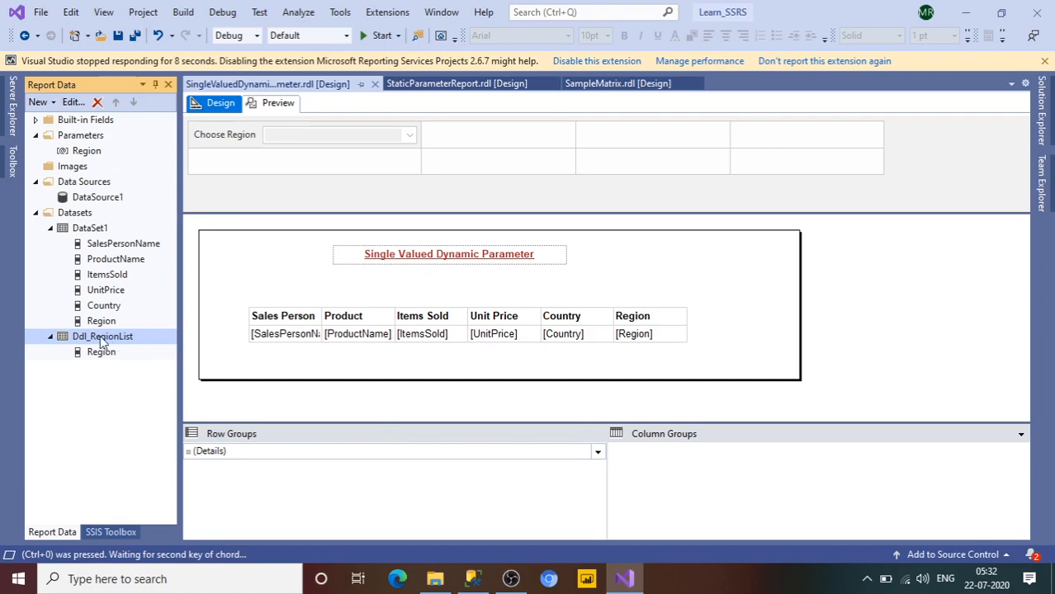
{"action": "right_click", "coordinate": [76, 157]}
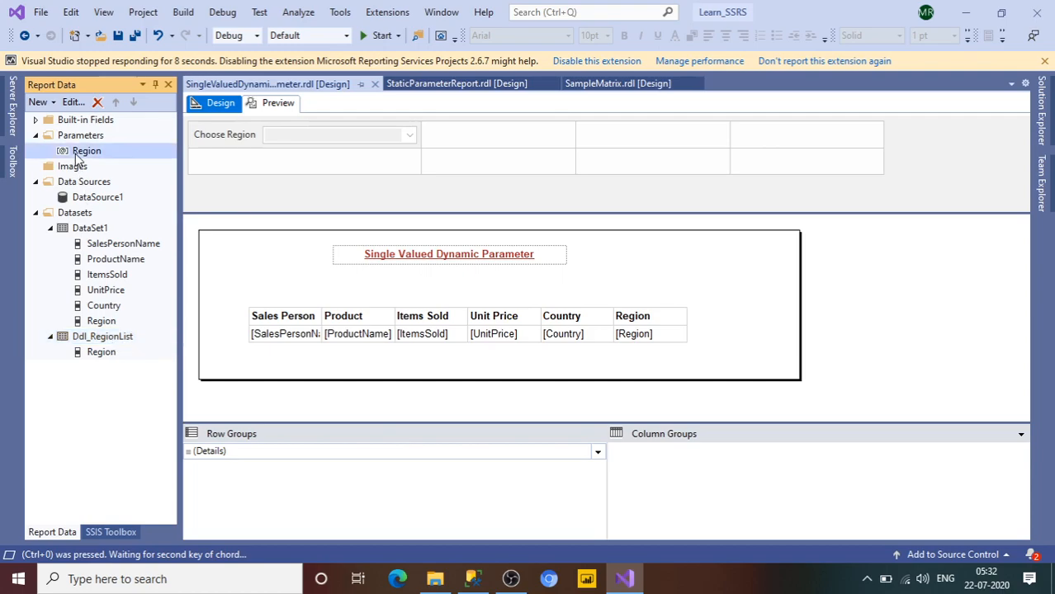
{"action": "left_click", "coordinate": [112, 184]}
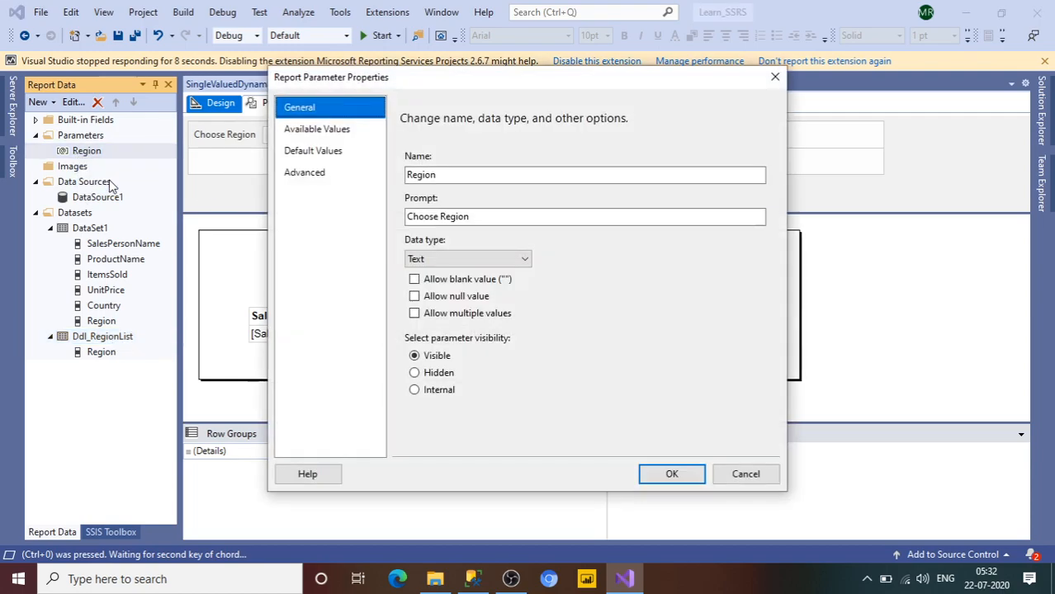
{"action": "left_click", "coordinate": [319, 132]}
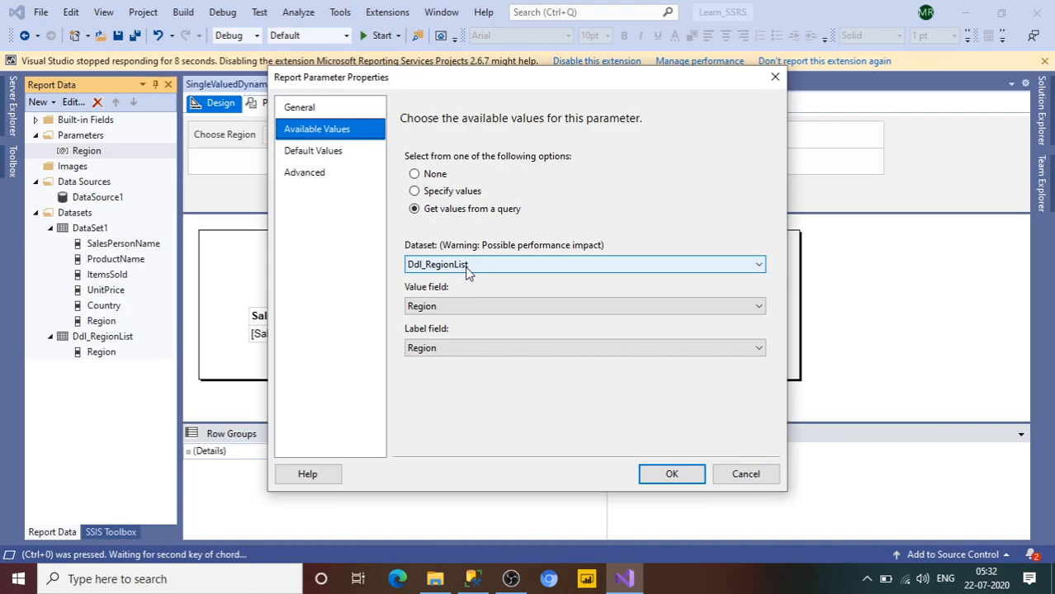
{"action": "left_click", "coordinate": [337, 154]}
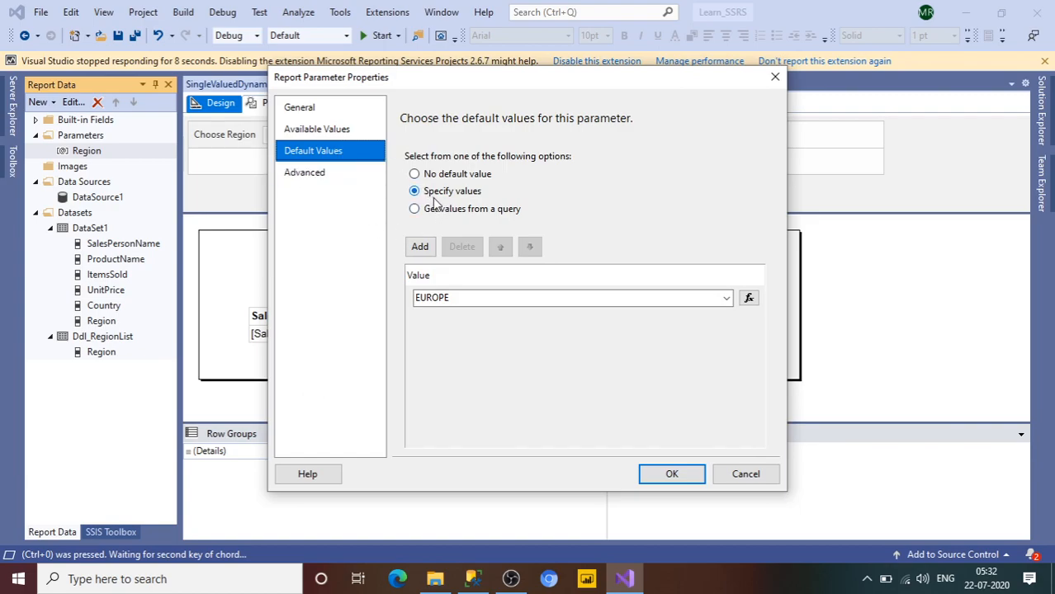
{"action": "left_click", "coordinate": [682, 478]}
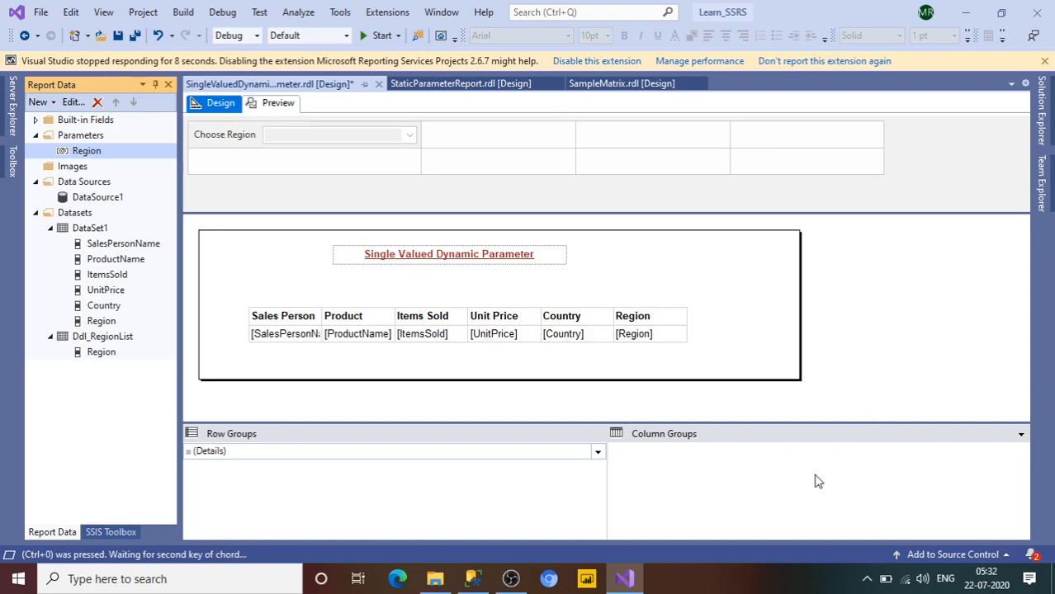
{"action": "left_click", "coordinate": [867, 582]}
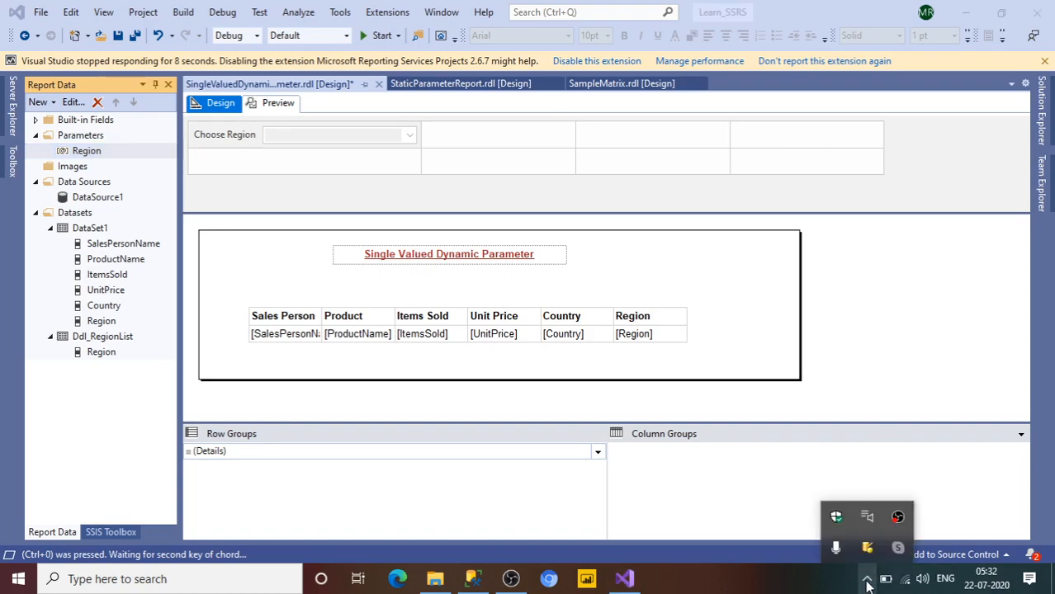